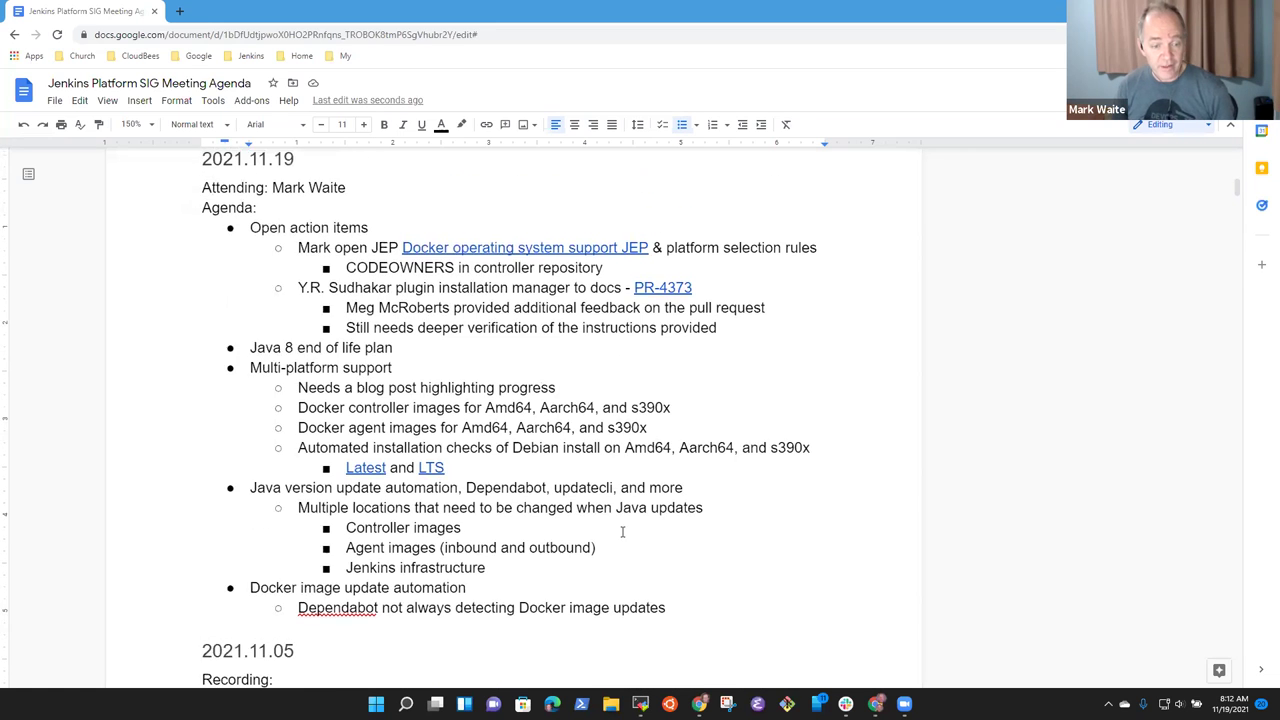
Step: Add the second participant's full name to the Attending line of the 2021.11.19 meeting notes
scroll(628, 548, down, 2)
scroll(628, 548, down, 1)
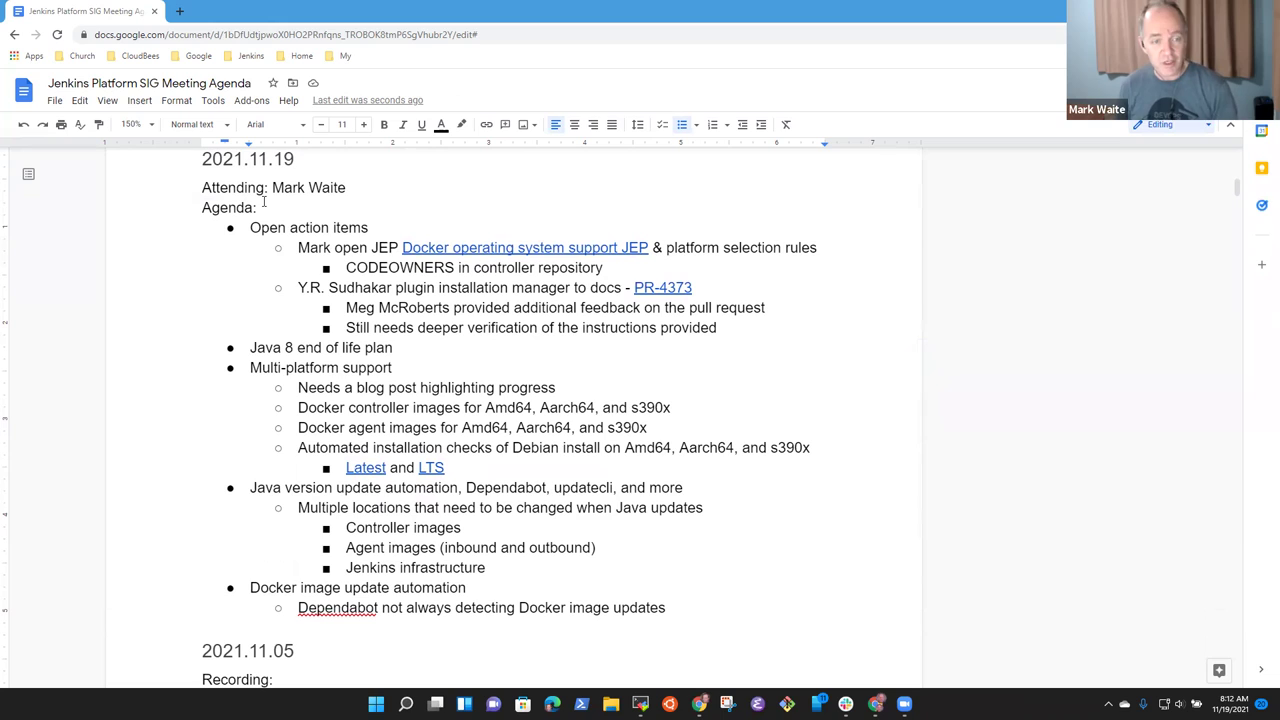
click(290, 217)
key(Up)
key(End)
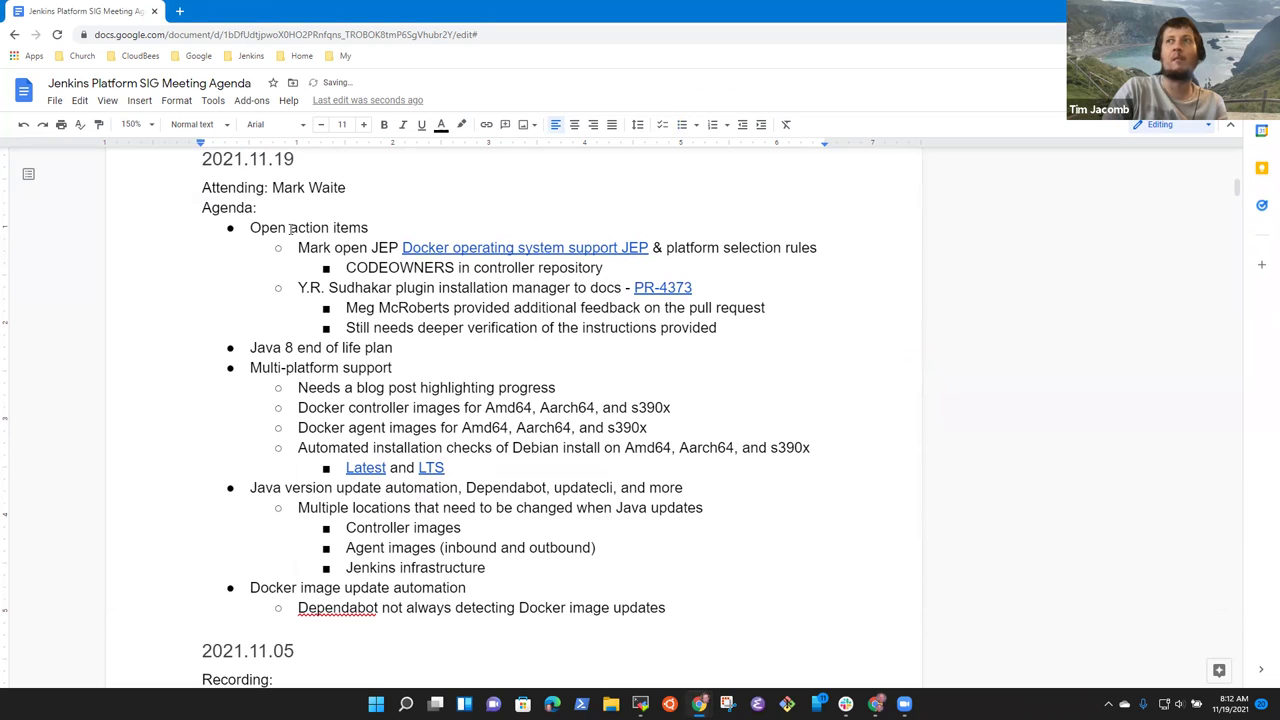
text(, Tim Jacomb)
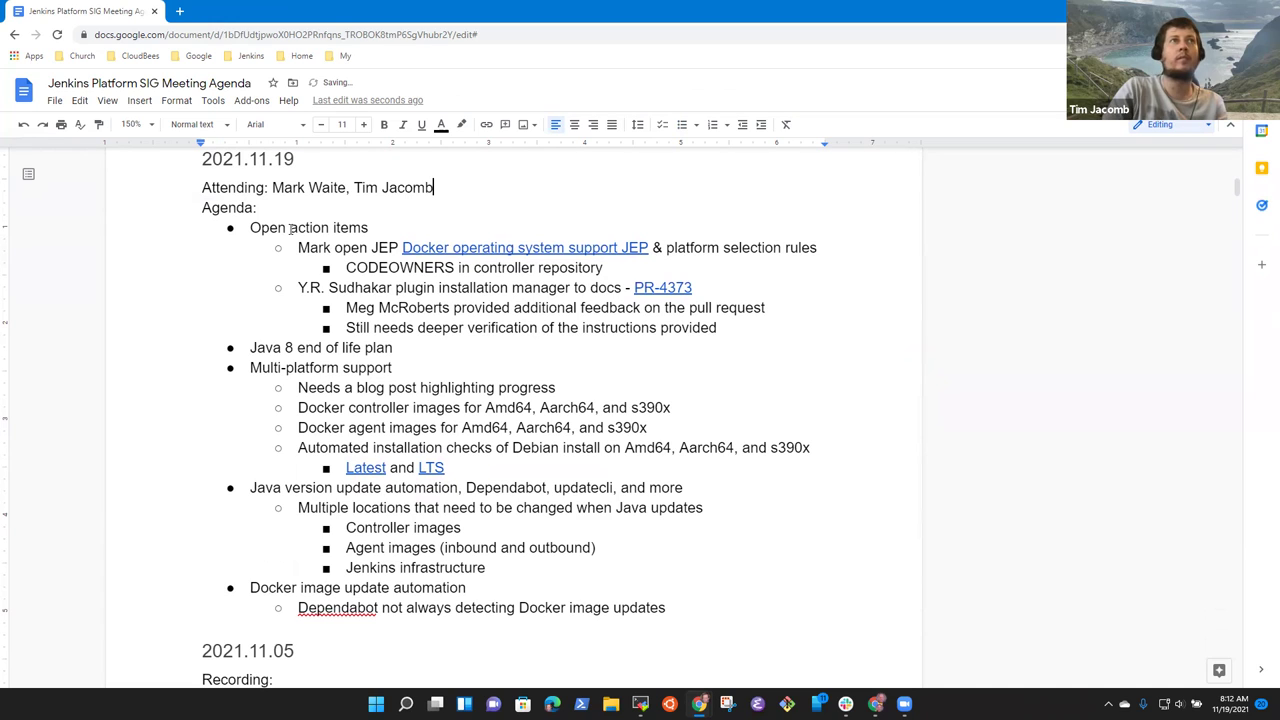
Step: Extend the "Multi-platform support" agenda item to read "Multi-platform support blog post"
key(Down)
key(Down)
key(Down)
key(Down)
key(Down)
key(Down)
key(Down)
key(Down)
key(Home)
key(shift+End)
key(Down)
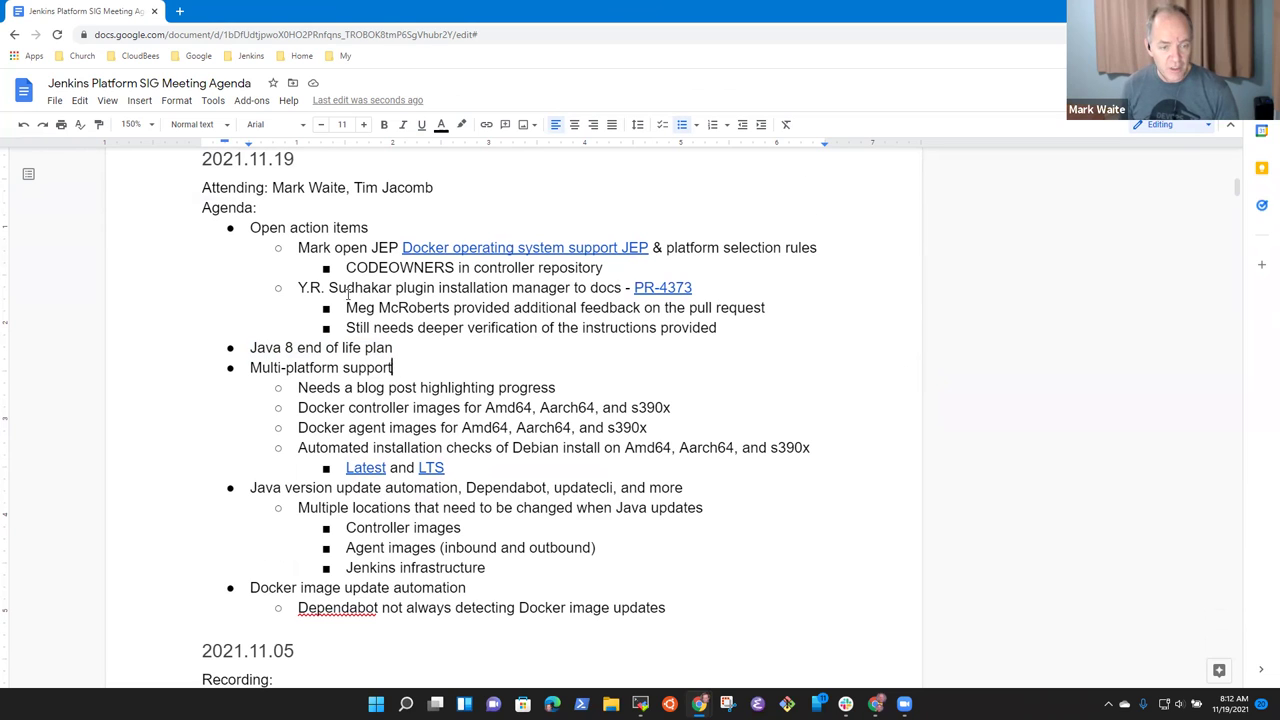
key(Home)
key(shift+End)
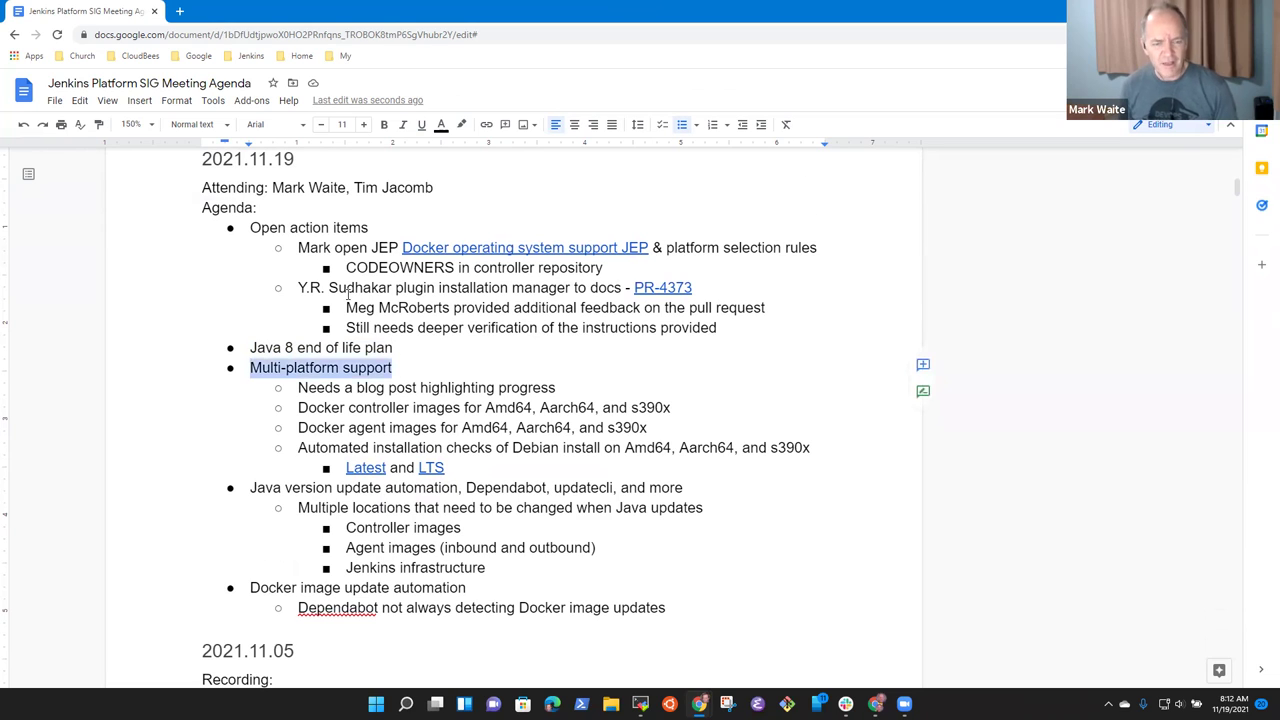
key(End)
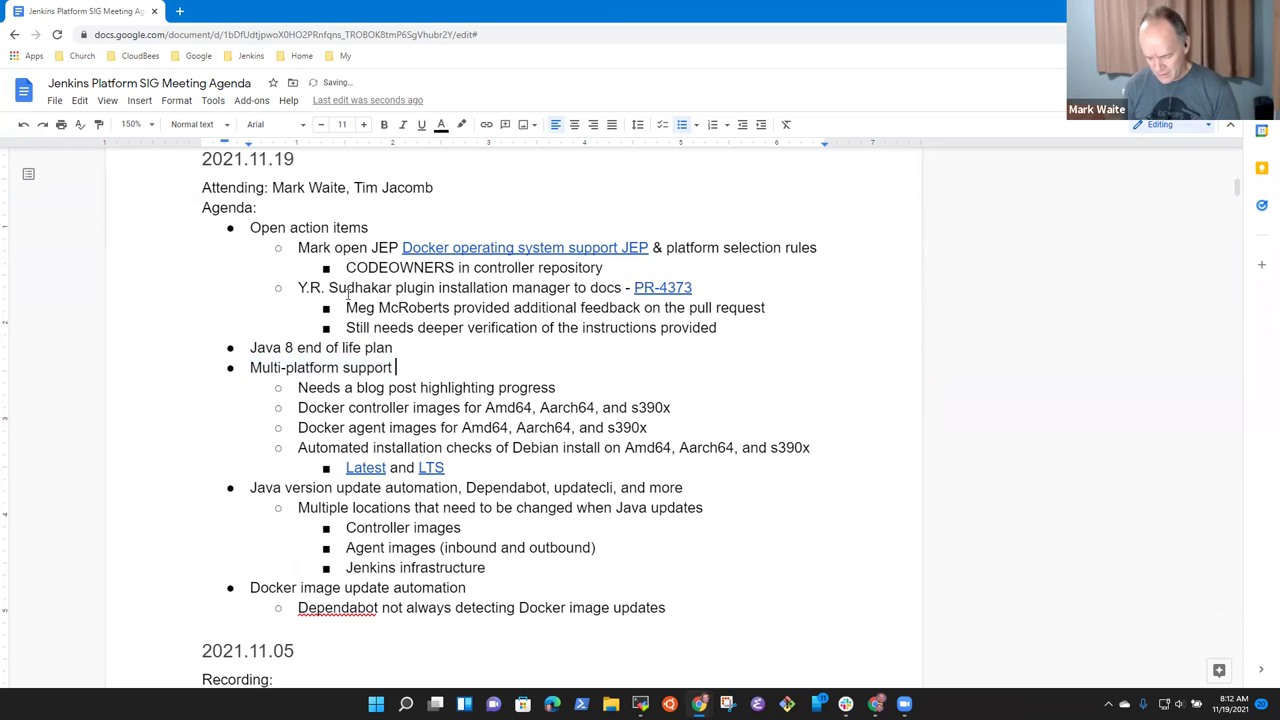
text(blog post)
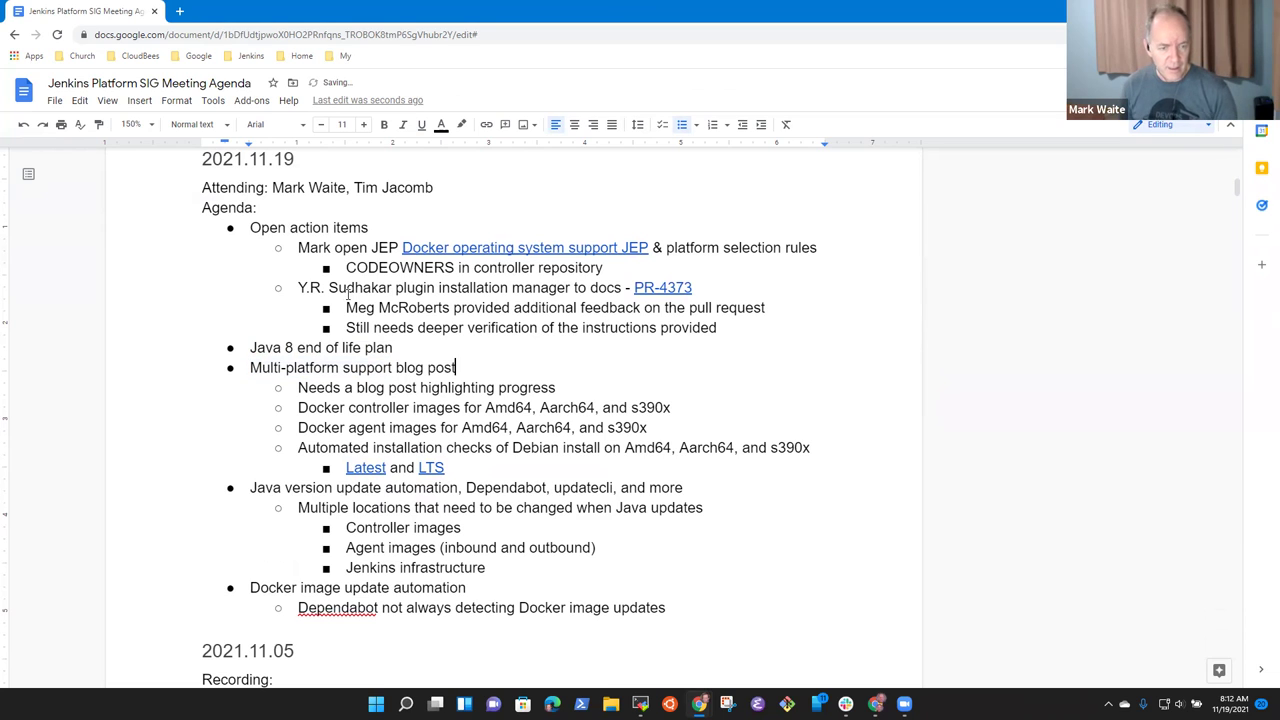
Step: Go over the Java version update automation and Docker image update automation items of the 2021.11.19 agenda
key(Down)
key(Down)
key(Down)
key(Down)
key(Down)
key(Down)
key(Home)
key(shift+End)
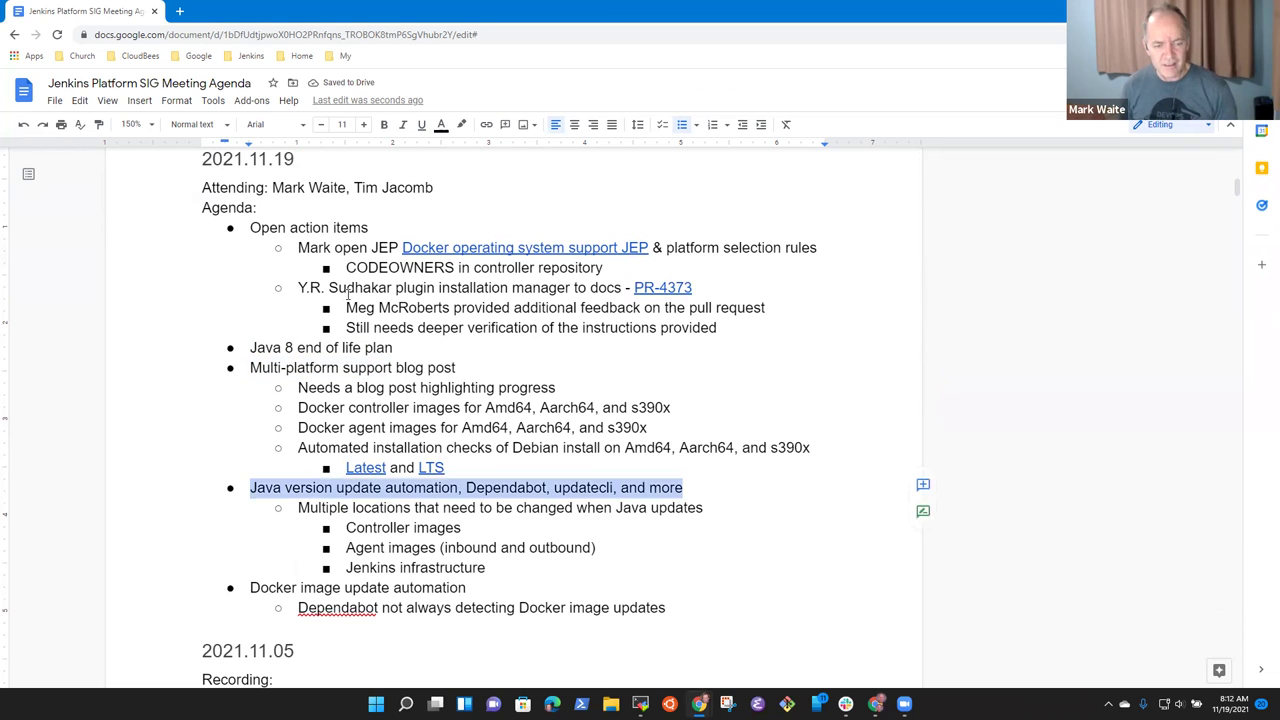
key(Down)
key(Down)
key(Down)
key(Down)
key(Down)
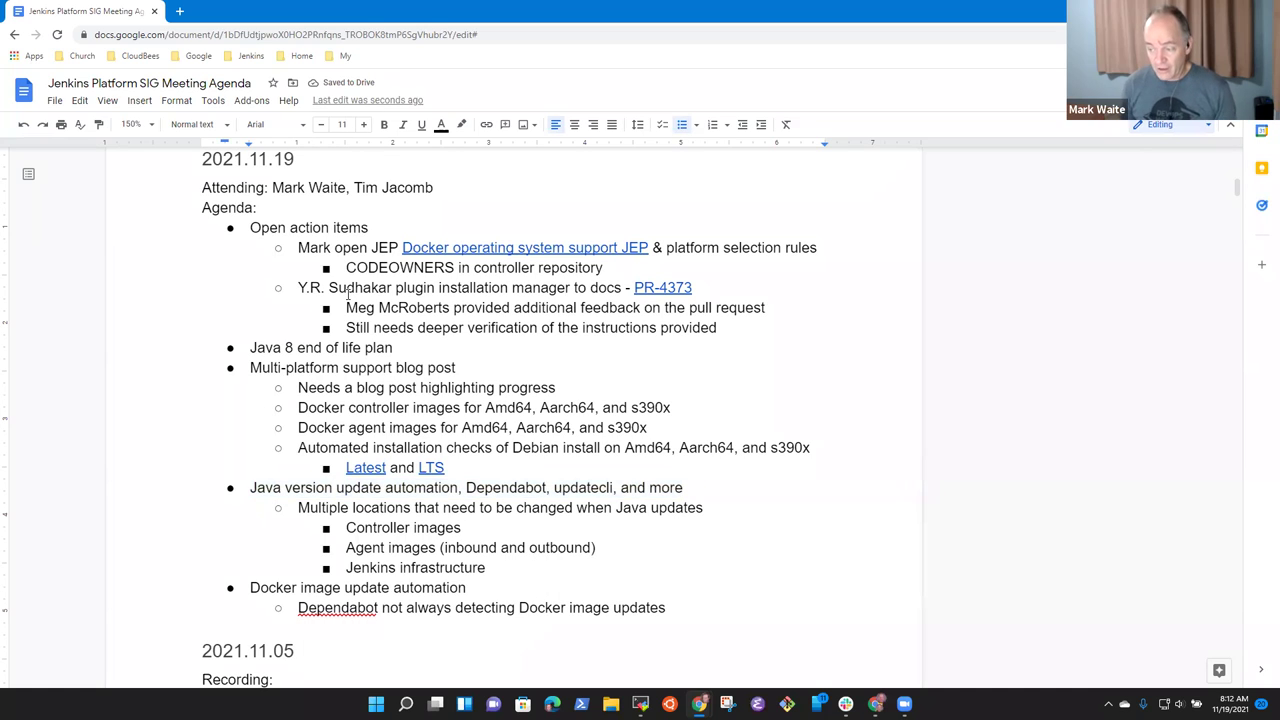
key(Down)
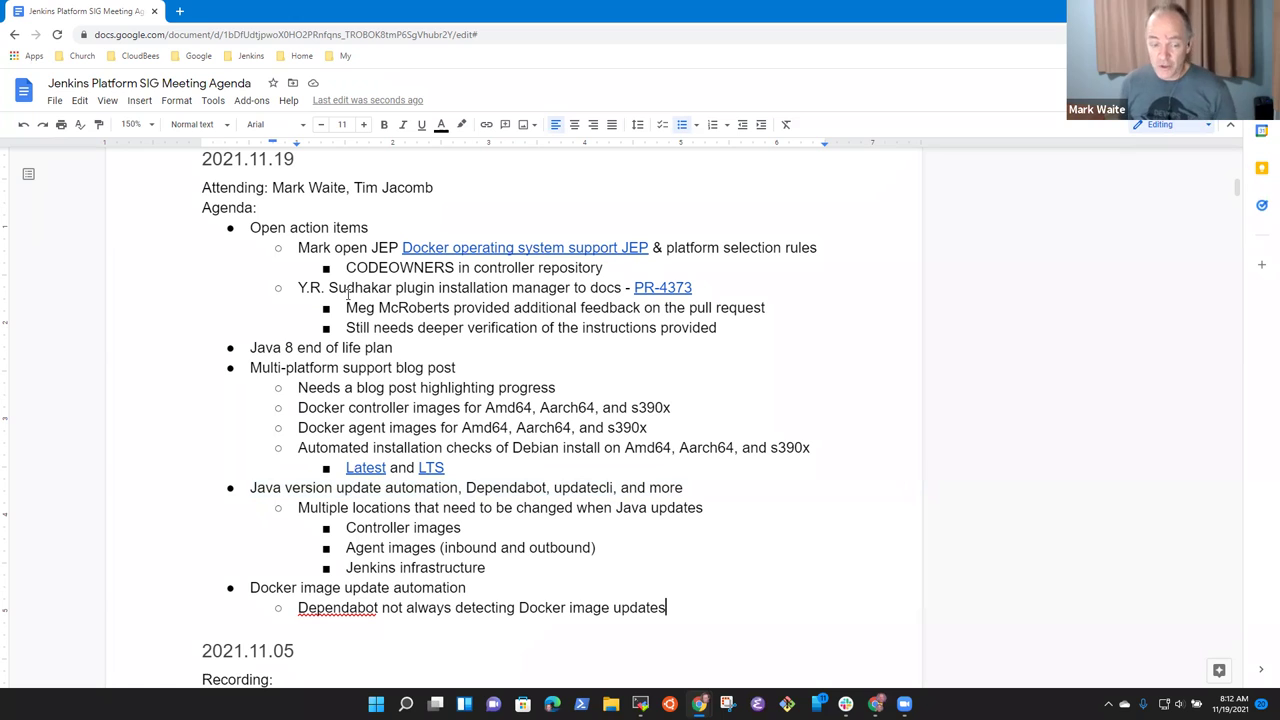
Step: Return to the open action items and highlight the plugin installation manager entry linked to PR-4373
key(Up)
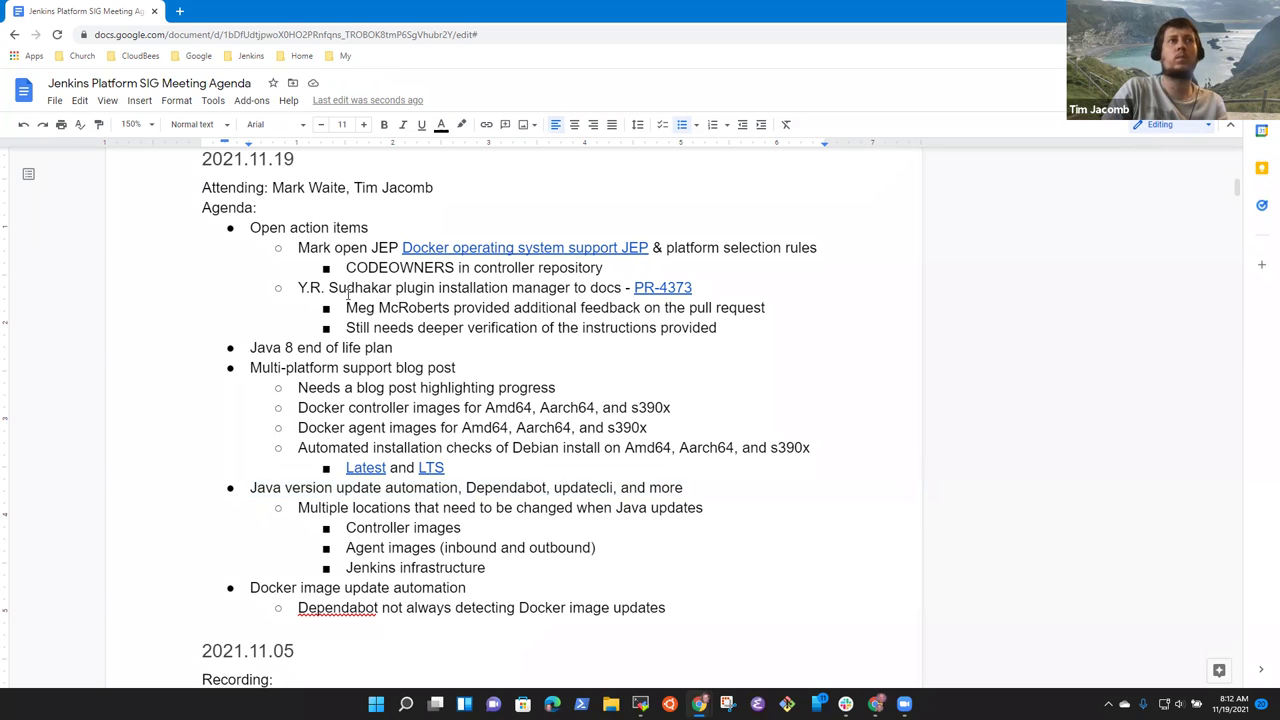
key(Up)
key(Up)
key(Up)
key(Up)
key(Up)
key(Up)
key(Up)
key(Up)
key(Up)
key(Up)
key(Up)
key(Up)
key(Up)
key(Up)
key(Up)
key(Up)
key(Up)
key(Up)
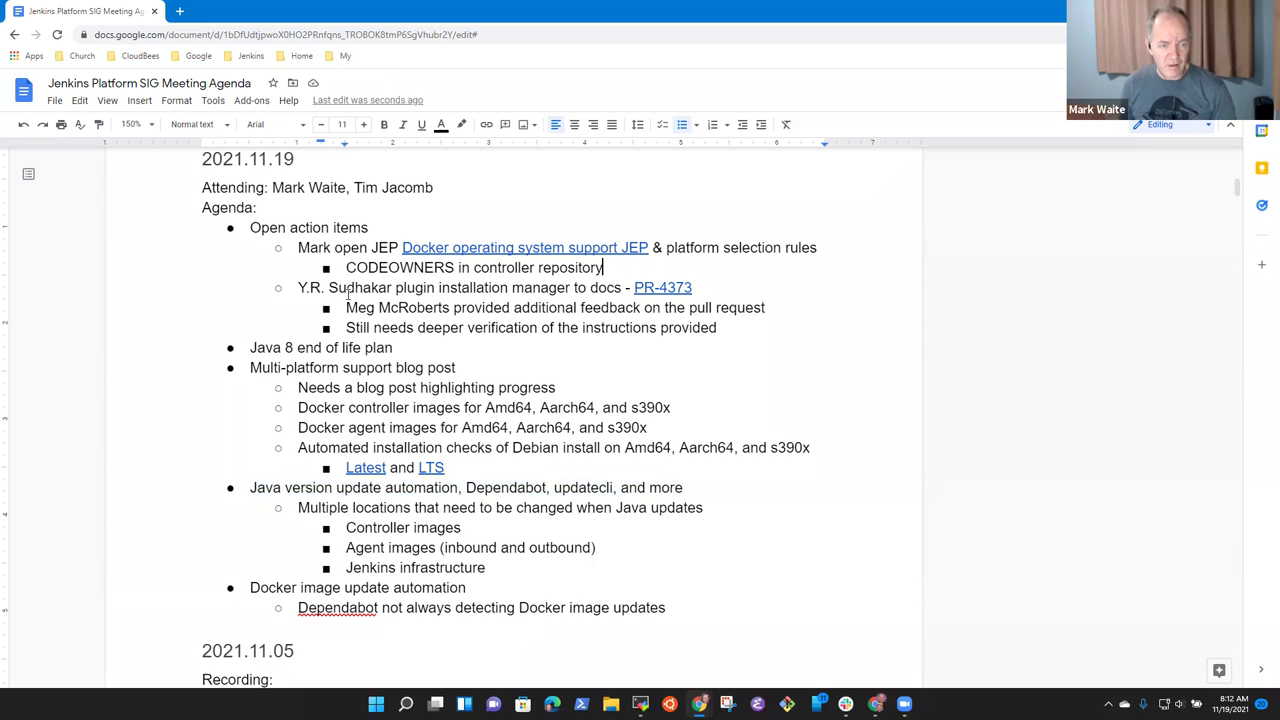
key(Down)
key(shift+Home)
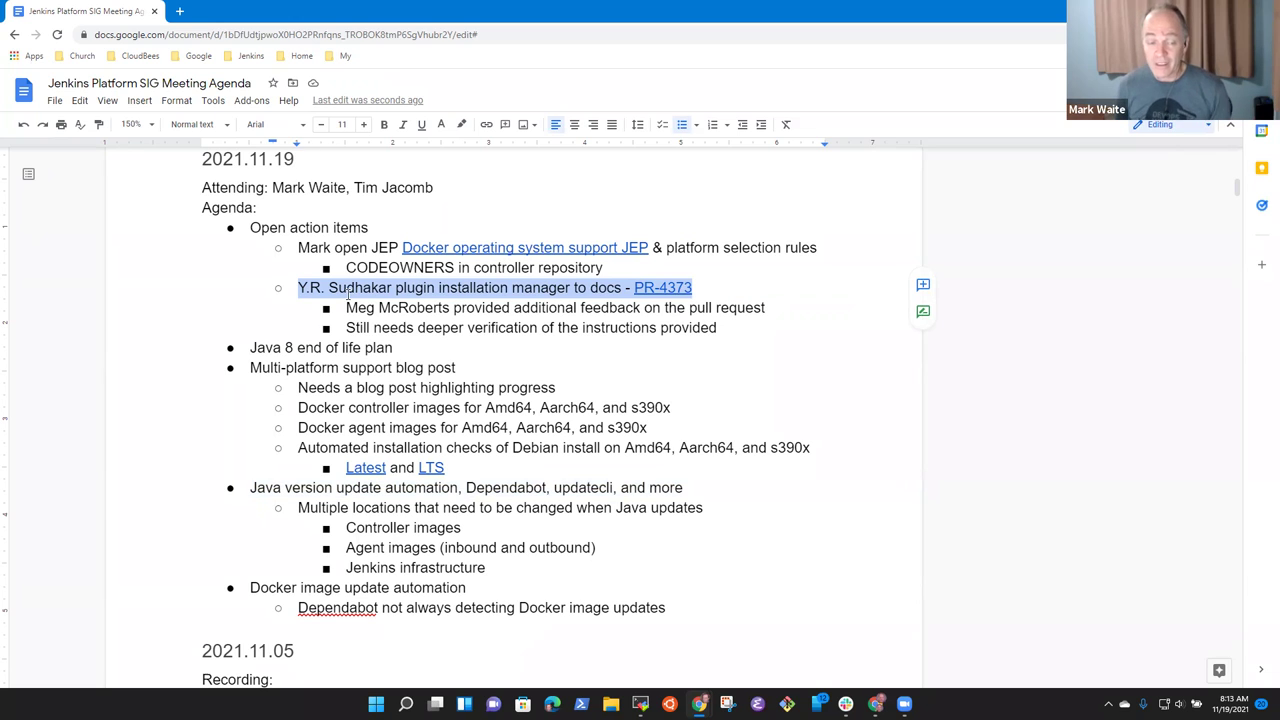
Step: Add a third sub-bullet under the PR-4373 action item, starting with the participant's first name followed by "recommends"
key(Down)
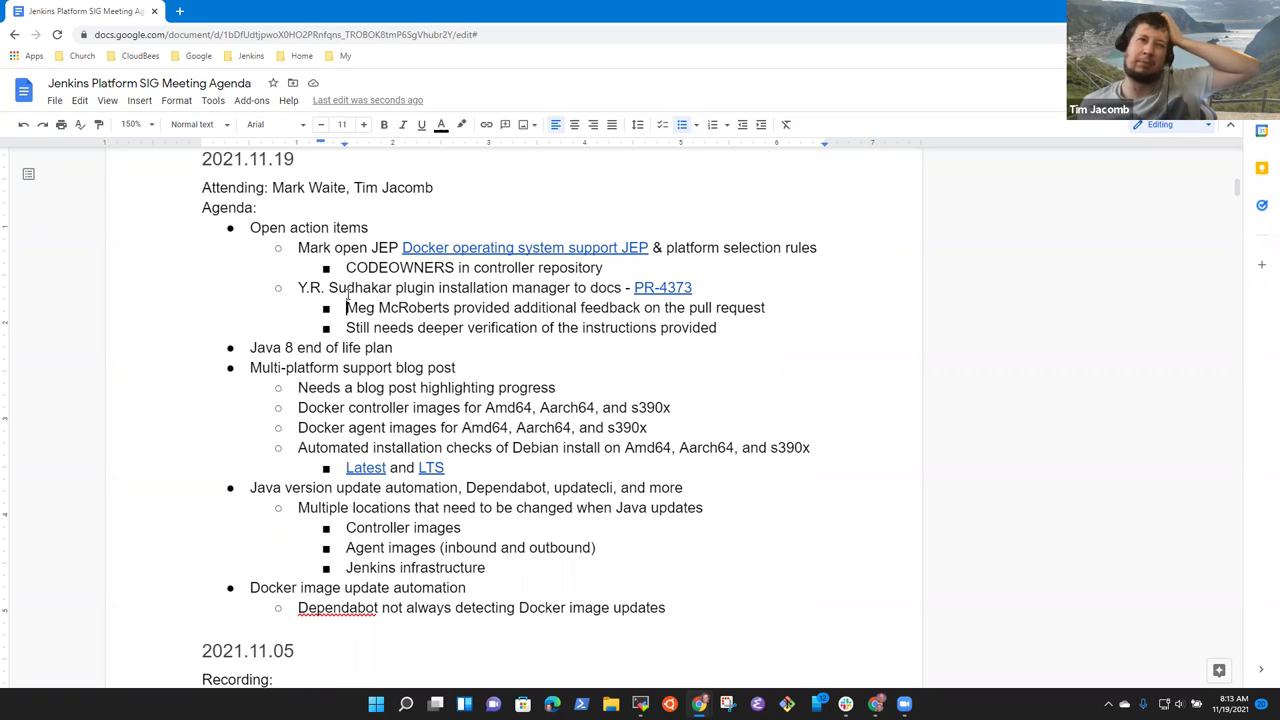
key(Down)
key(End)
key(Return)
text(T)
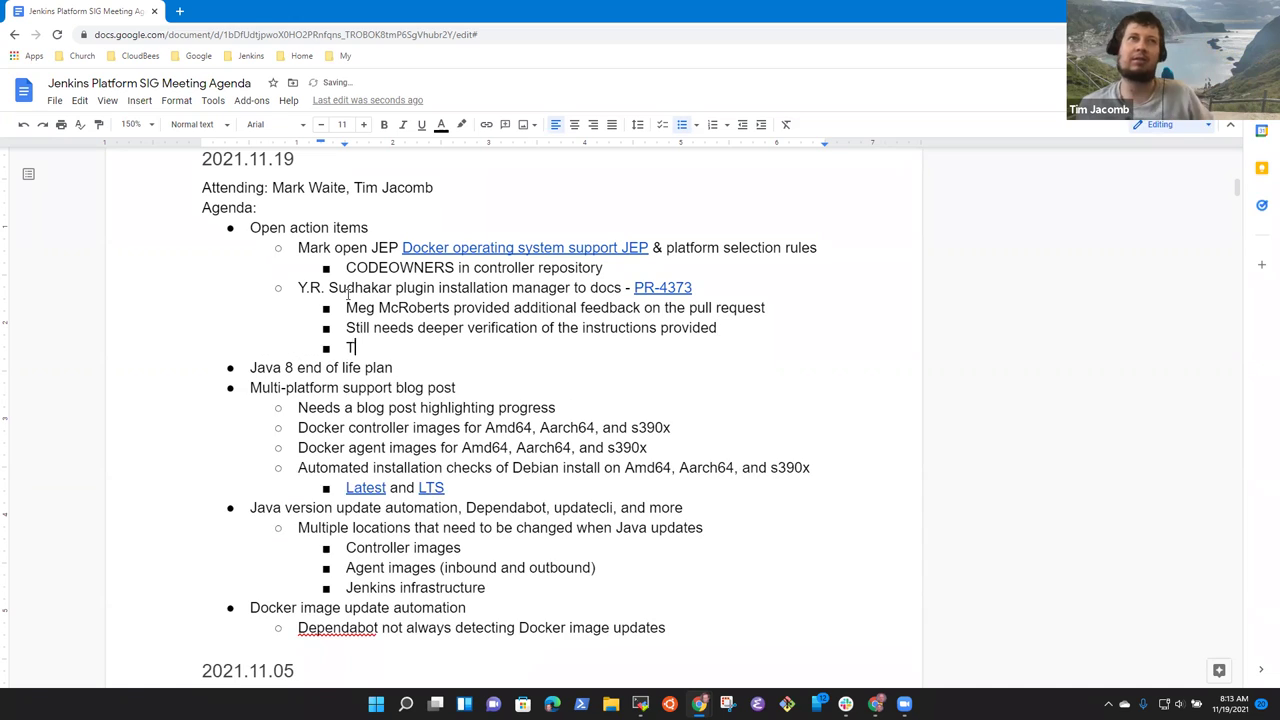
text(im recommends)
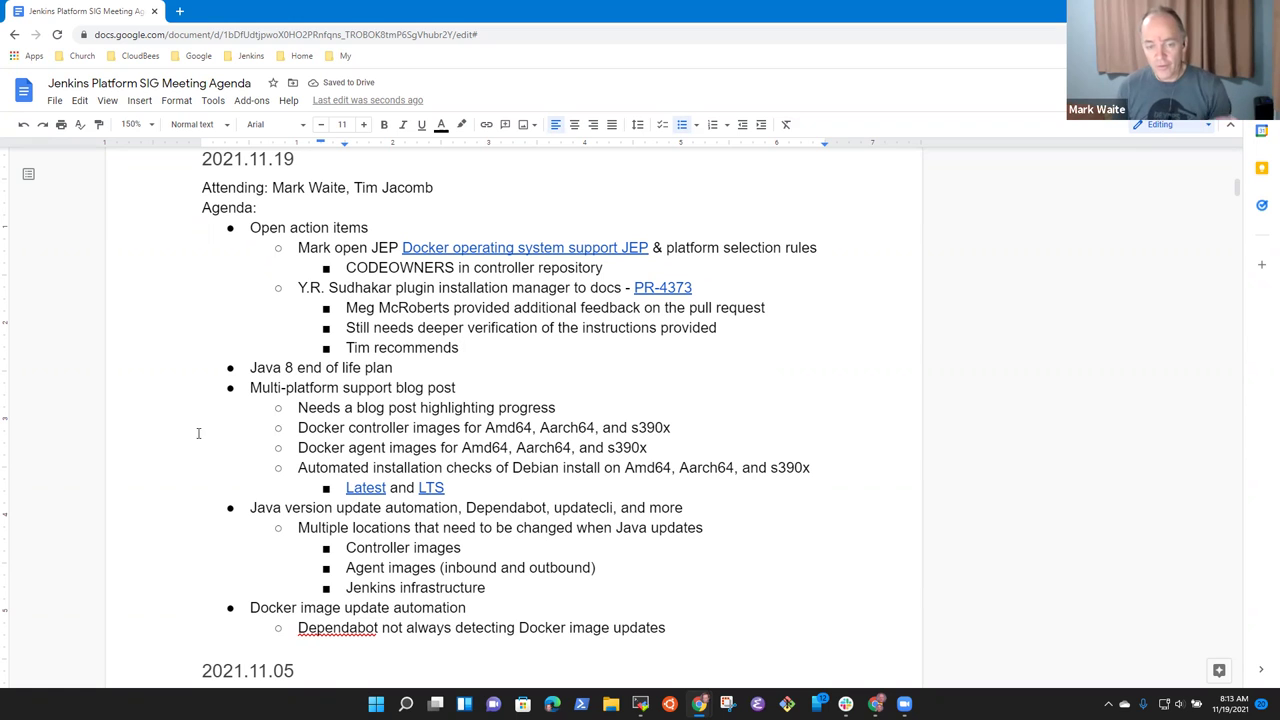
Step: Open the linked PR-4373 and examine the plugin-install-manager.adoc text in its changed files, down to the upgrading and Docker sections
click(688, 288)
click(690, 311)
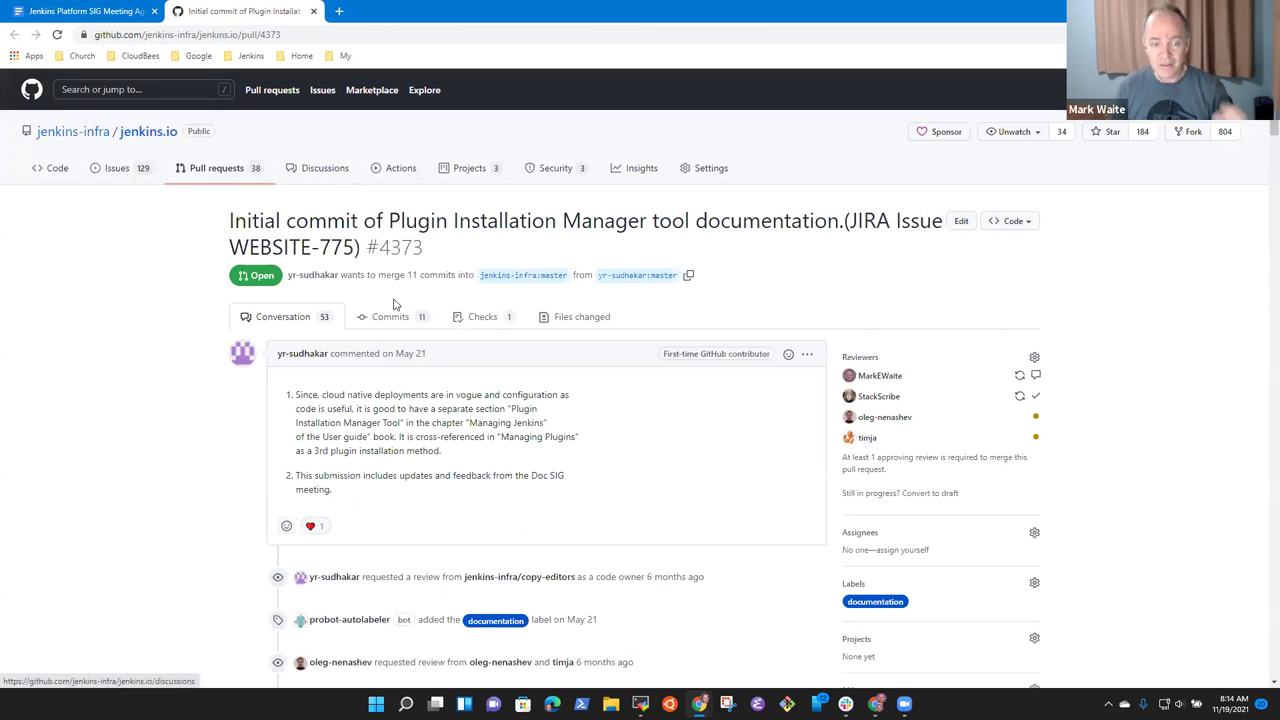
click(590, 322)
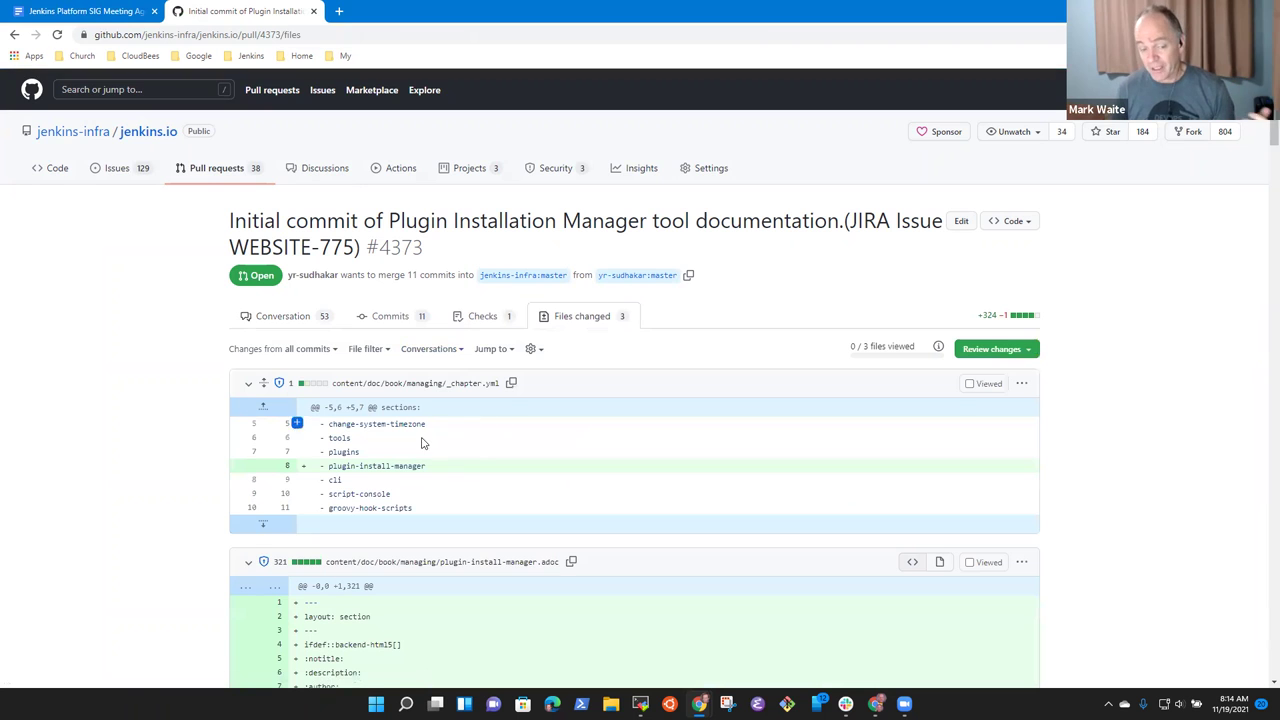
scroll(421, 443, down, 8)
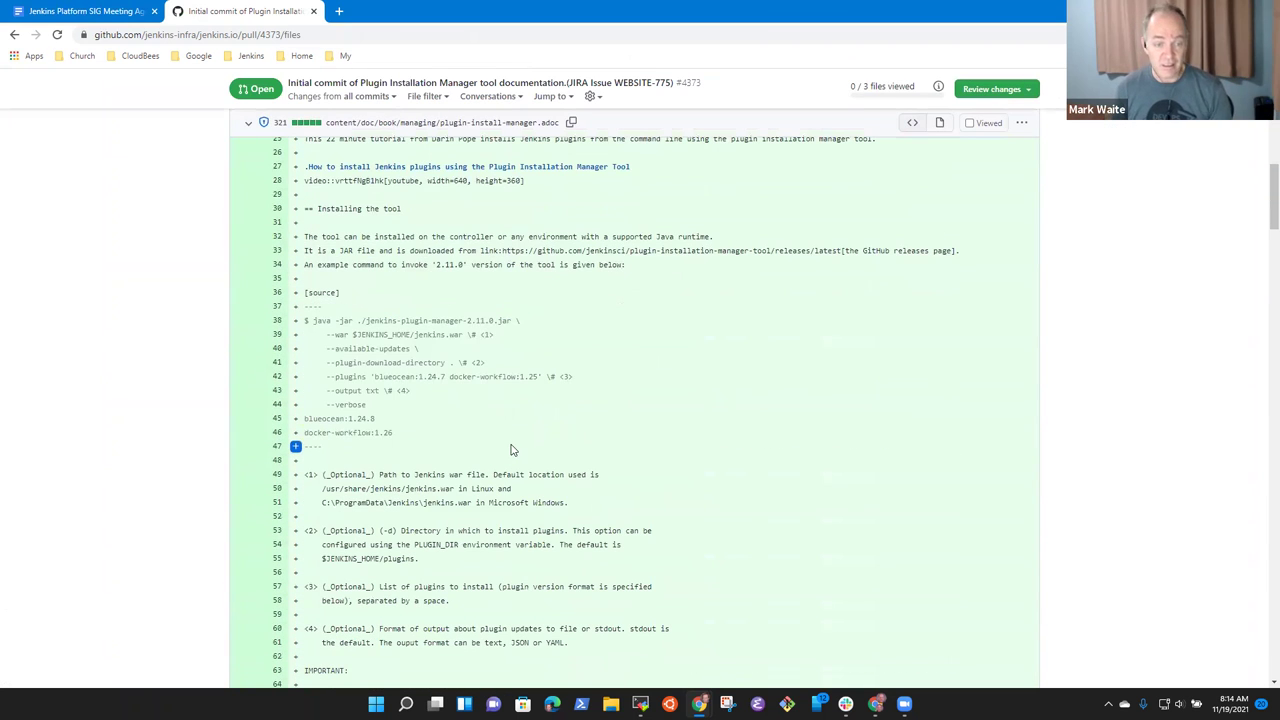
scroll(510, 448, down, 5)
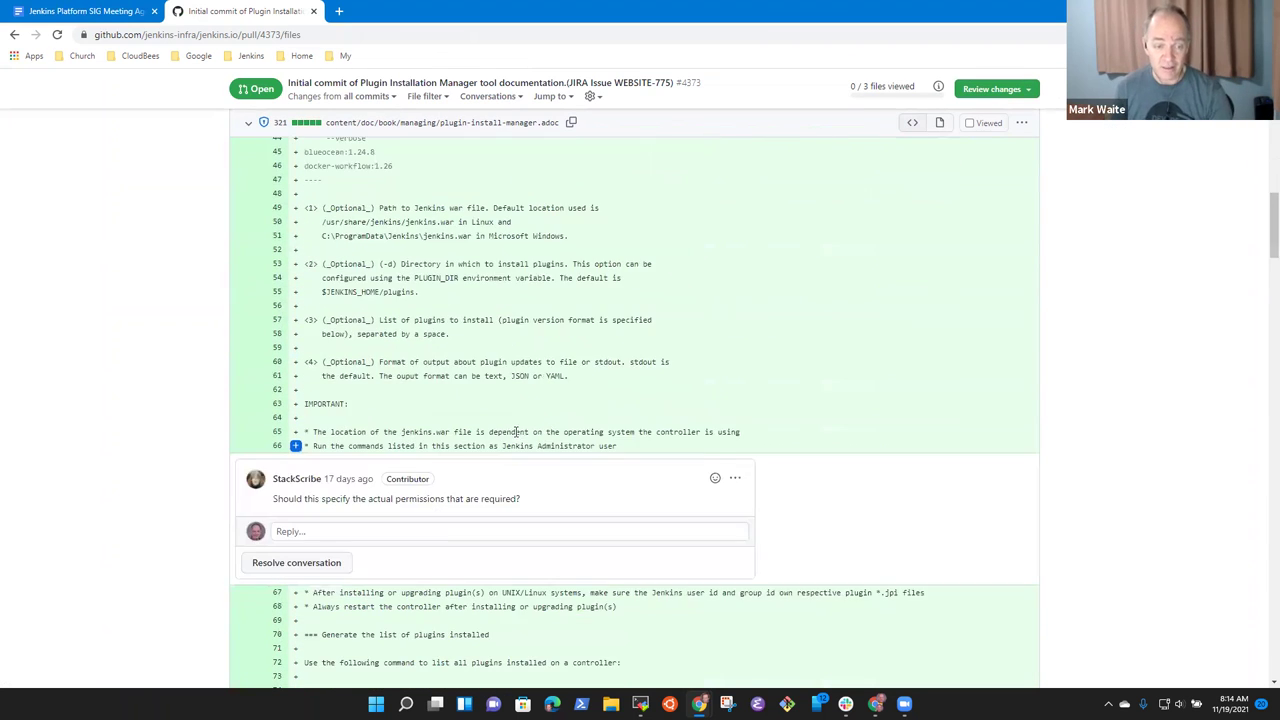
scroll(508, 445, down, 2)
scroll(518, 360, down, 1)
scroll(518, 356, down, 3)
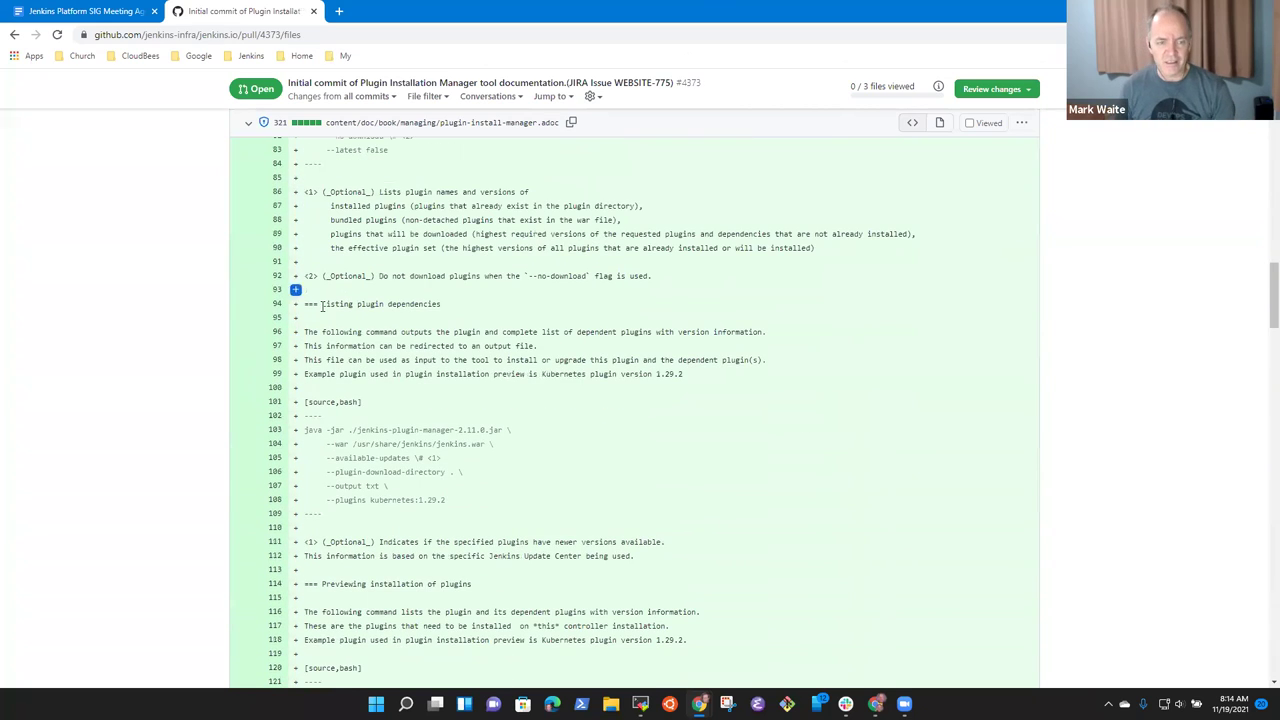
scroll(470, 340, down, 2)
scroll(456, 311, down, 6)
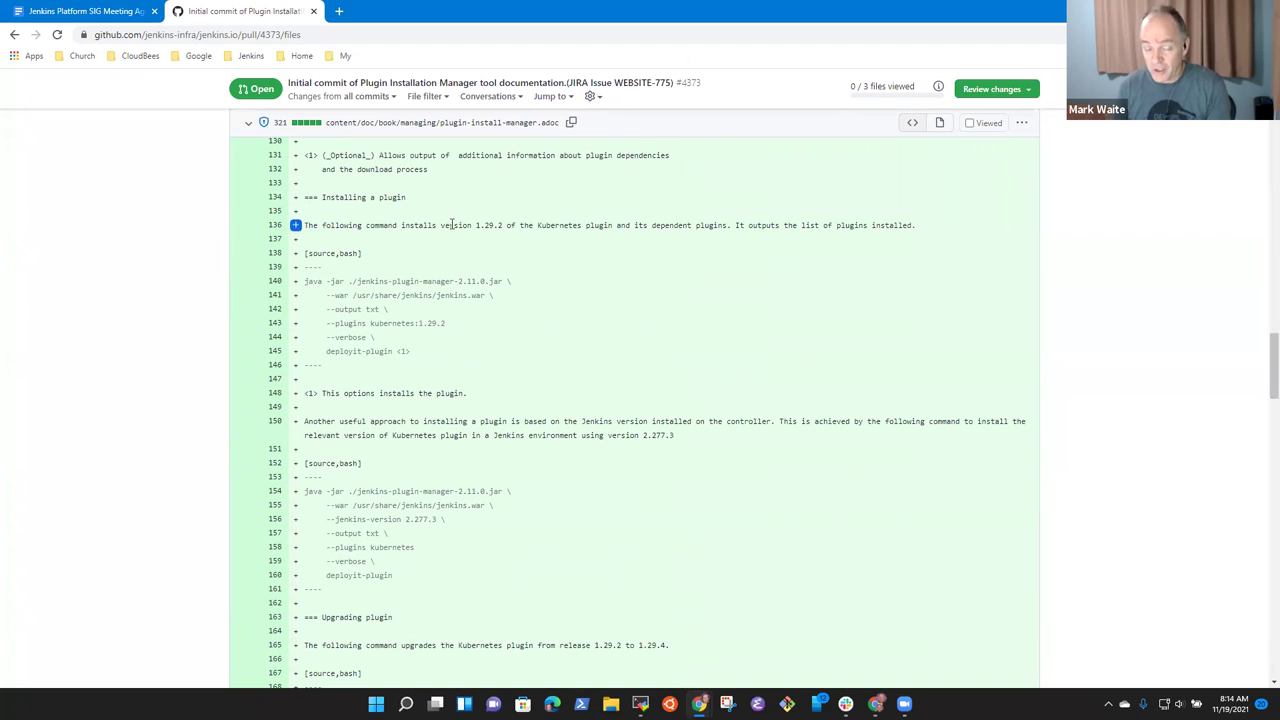
scroll(470, 245, down, 4)
scroll(480, 265, down, 1)
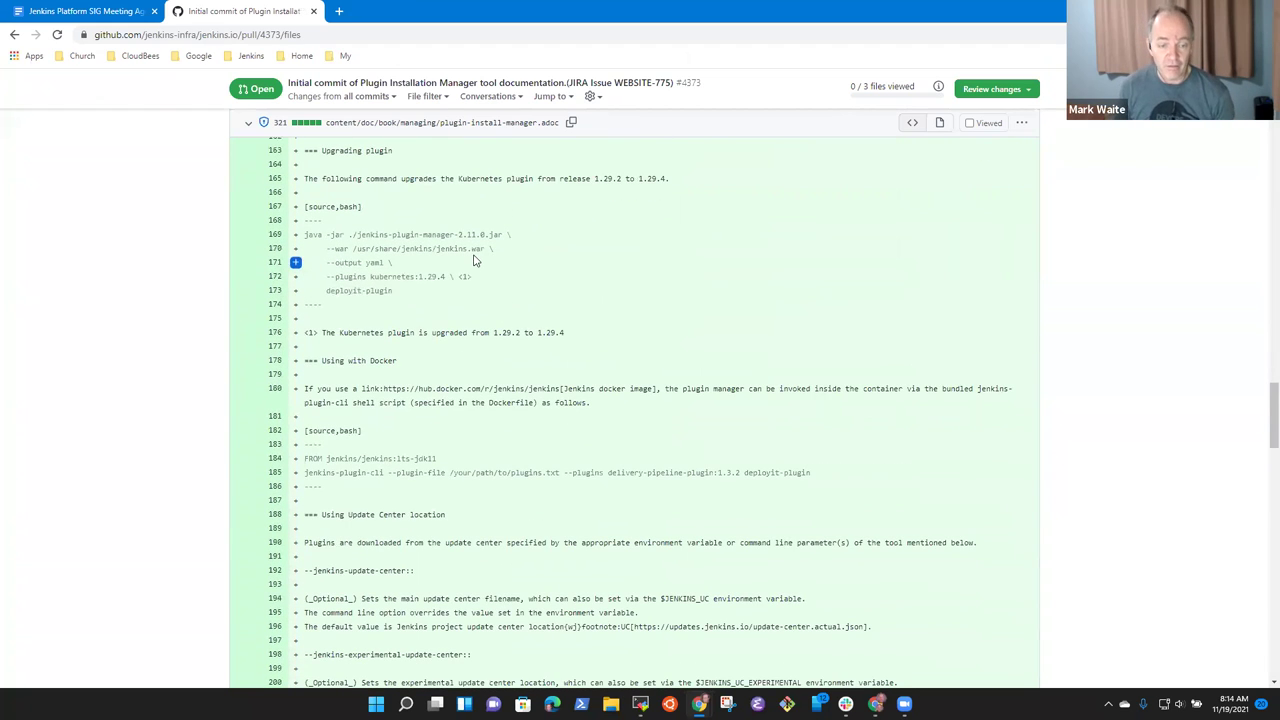
scroll(512, 282, up, 1)
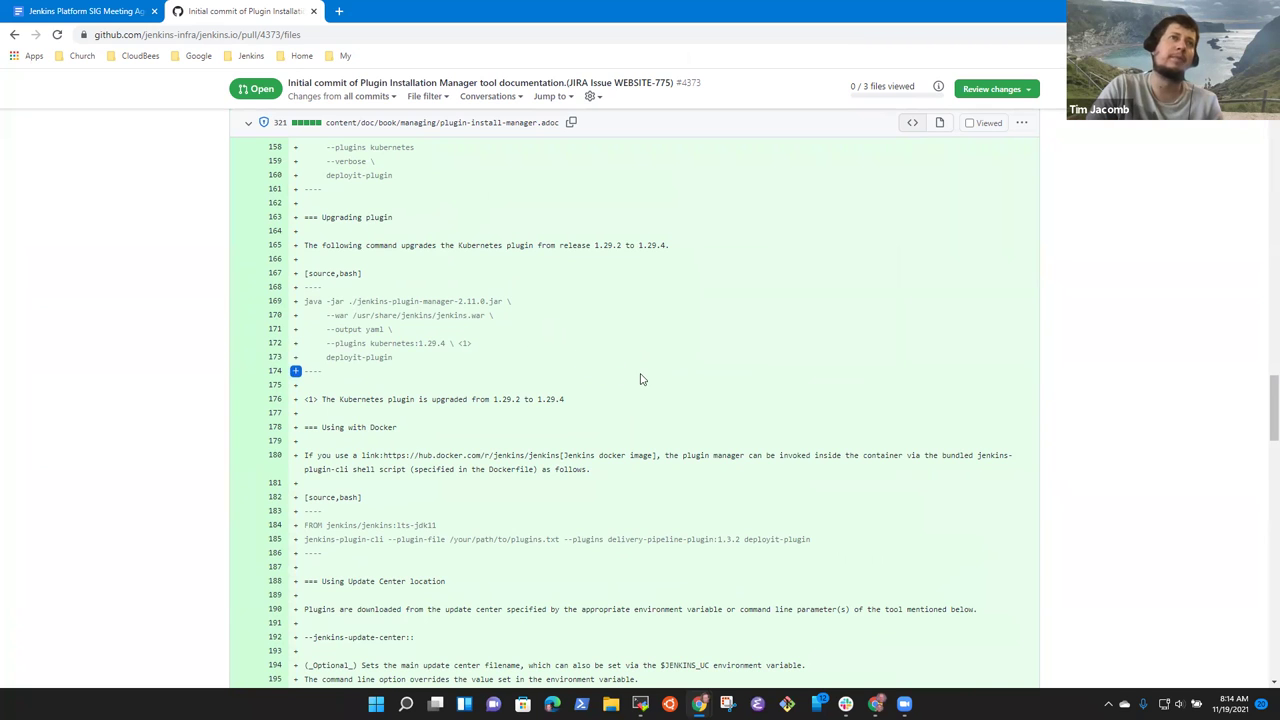
Step: Back in the meeting agenda, complete the recommendation bullet with "moving that content onto the documentation of the tool"
click(110, 14)
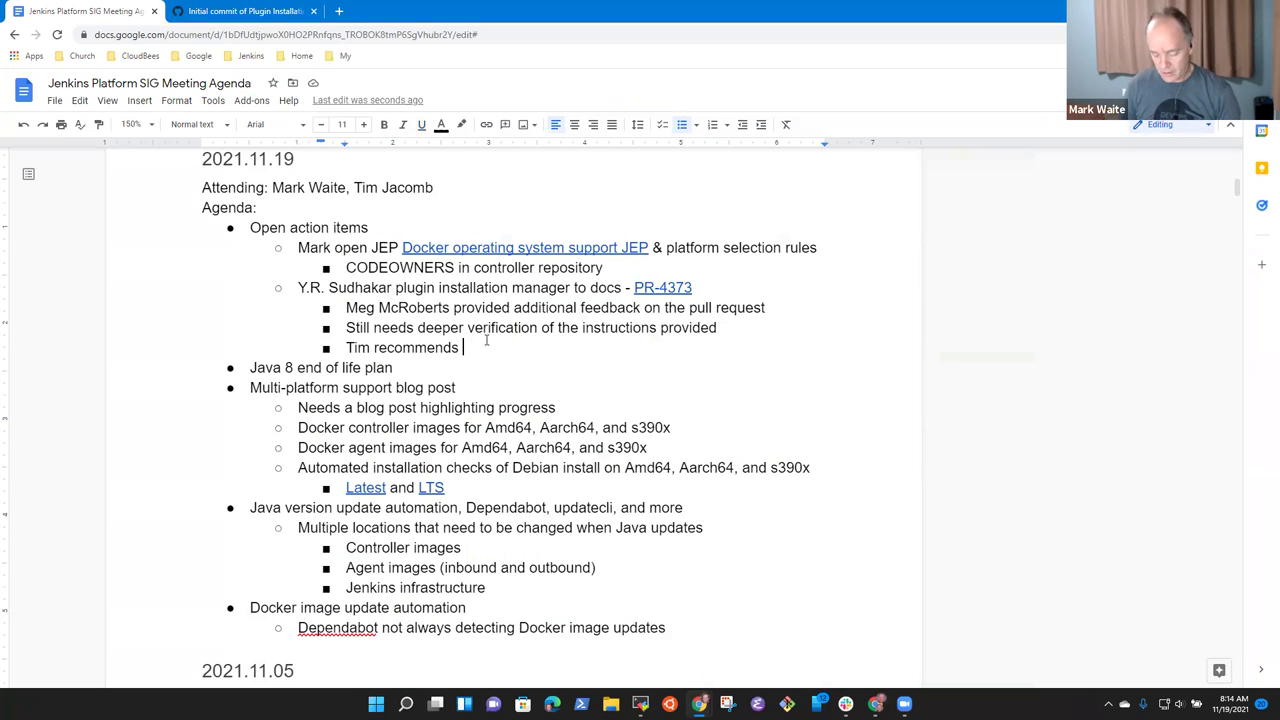
text(moving that cont)
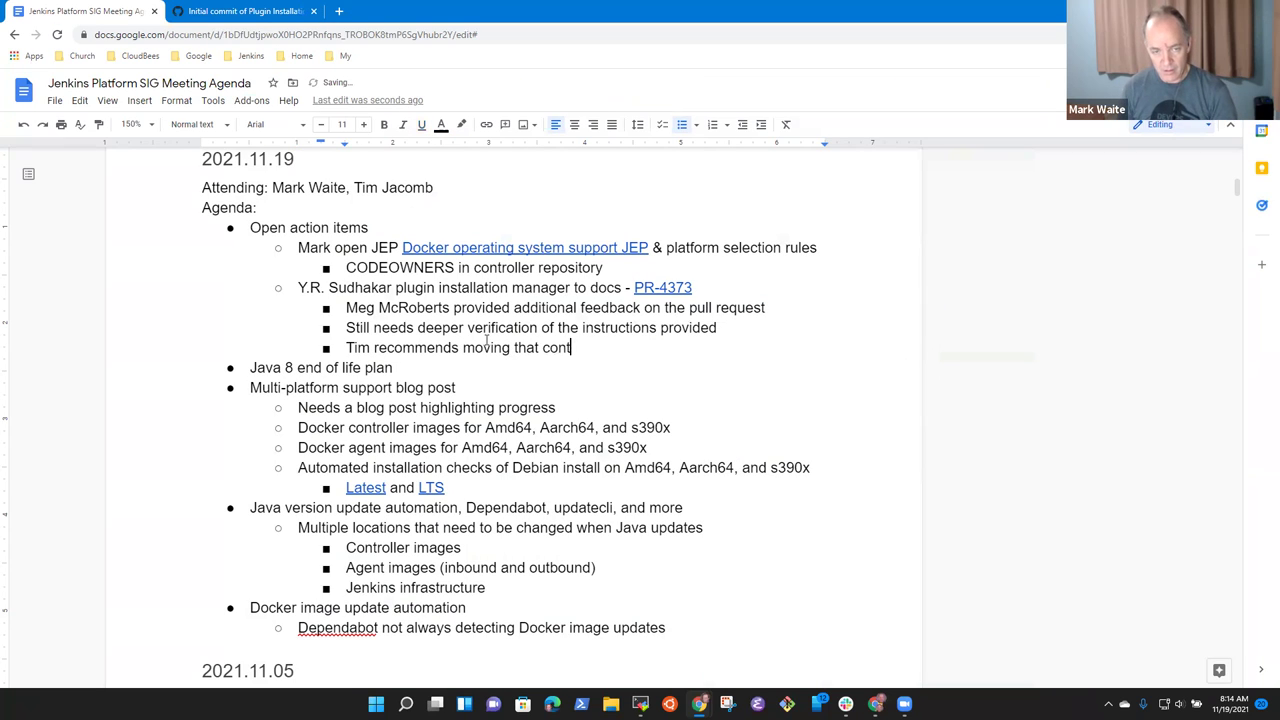
text(ent onto the )
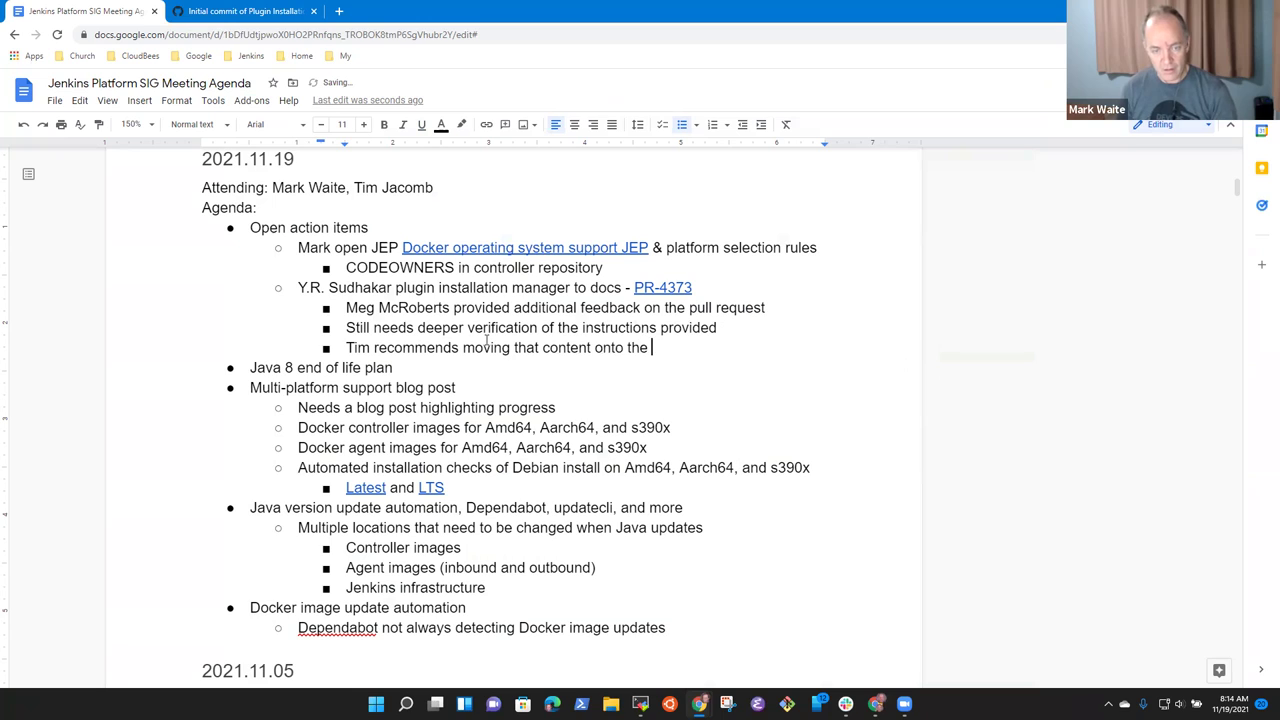
text(documentation)
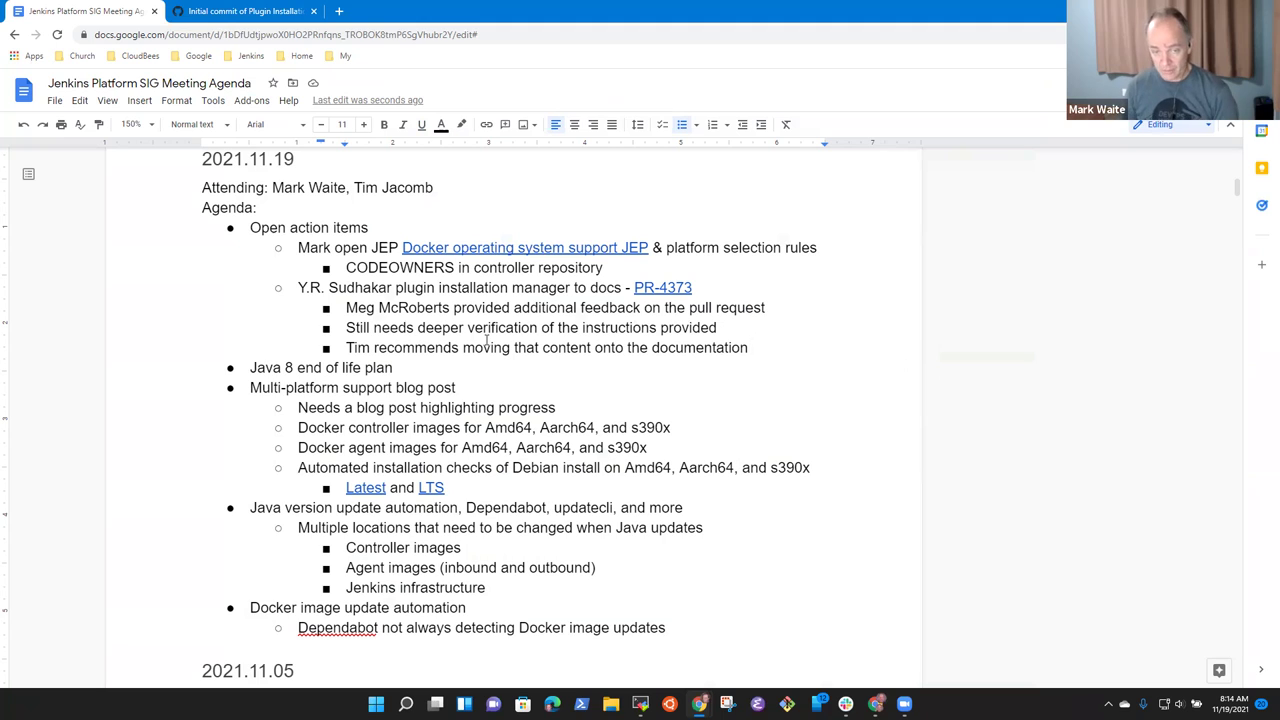
text(of the tool)
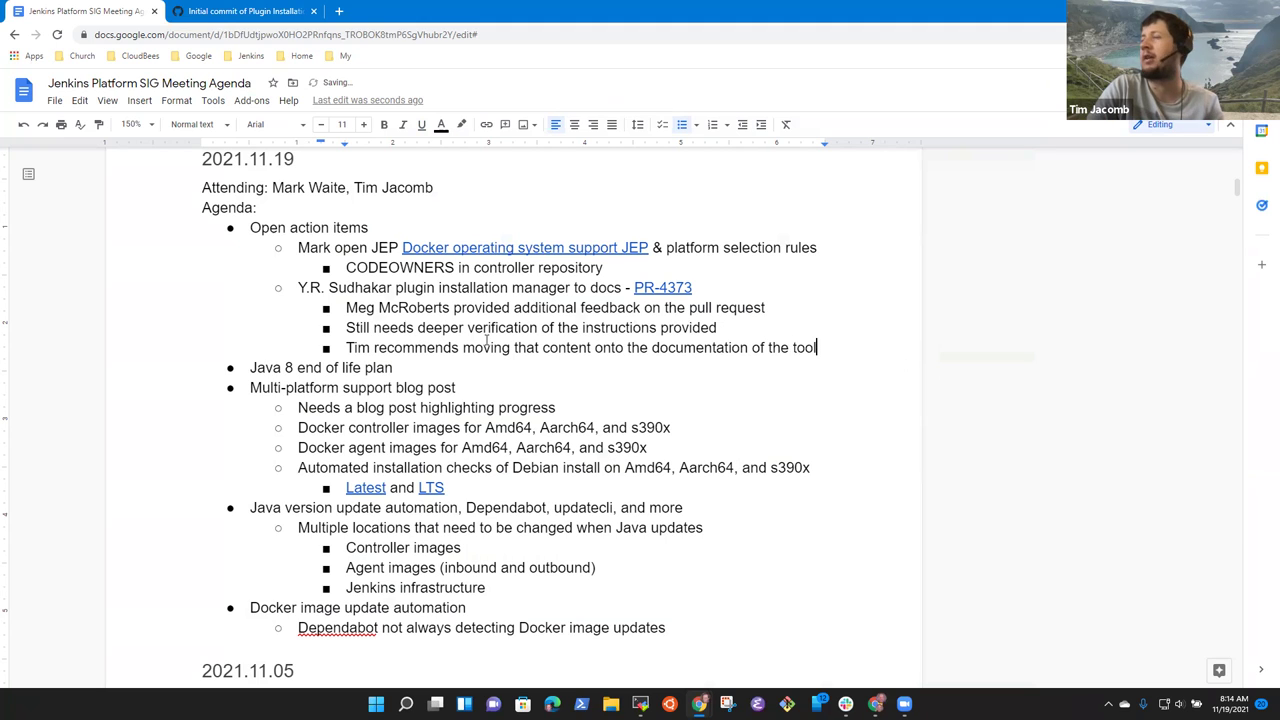
Step: Add a nested bullet under the recommendation reading "Basic page that describes most common use cases"
key(Return)
key(Tab)
text(Basic page that)
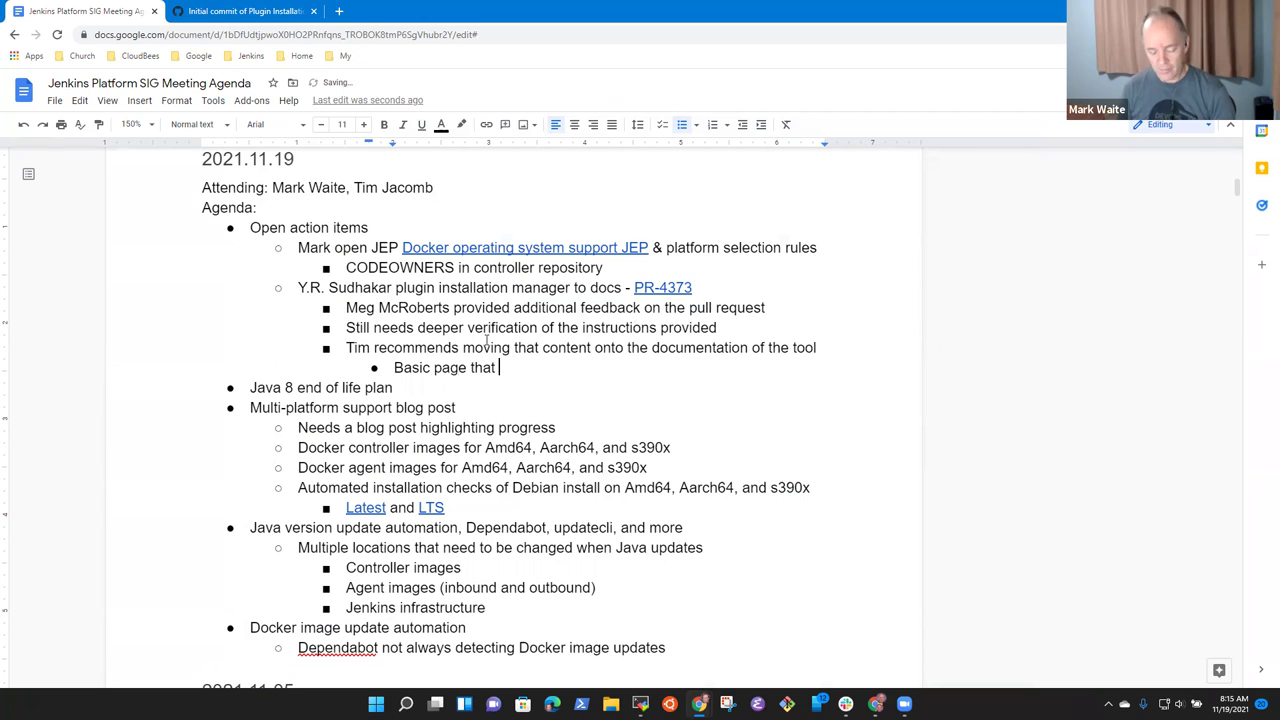
text( desc)
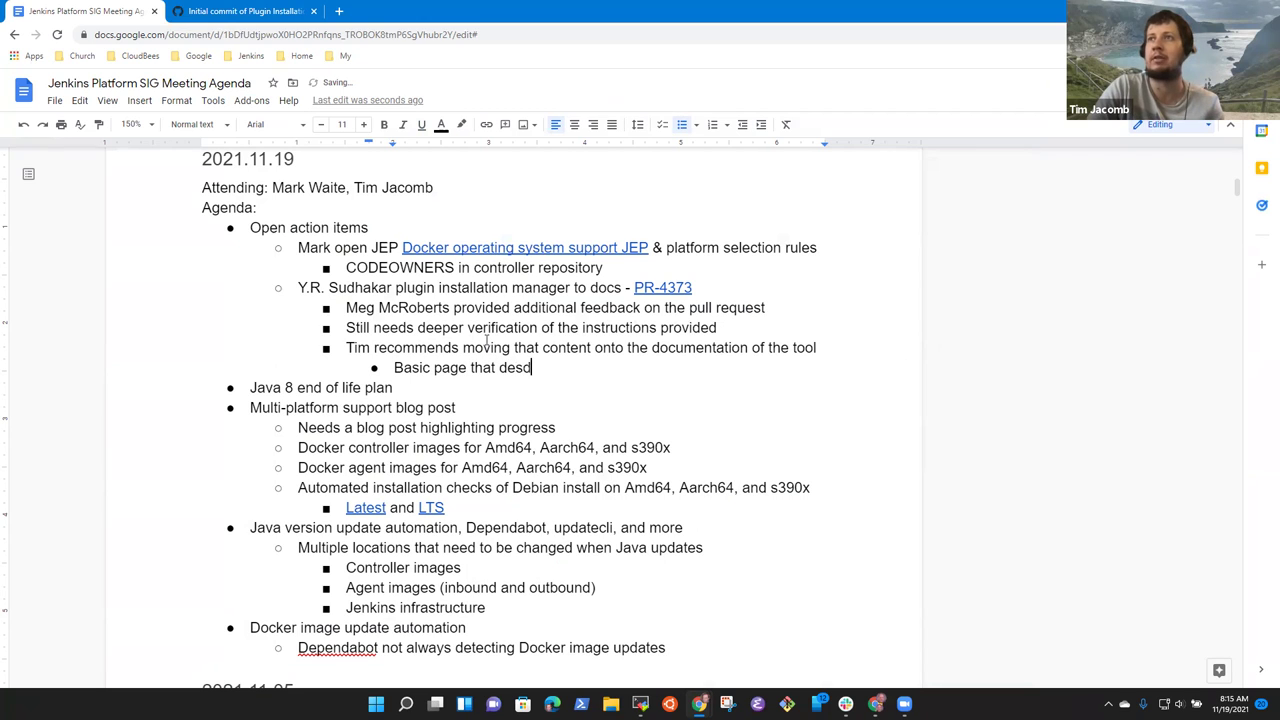
text(ribes most co)
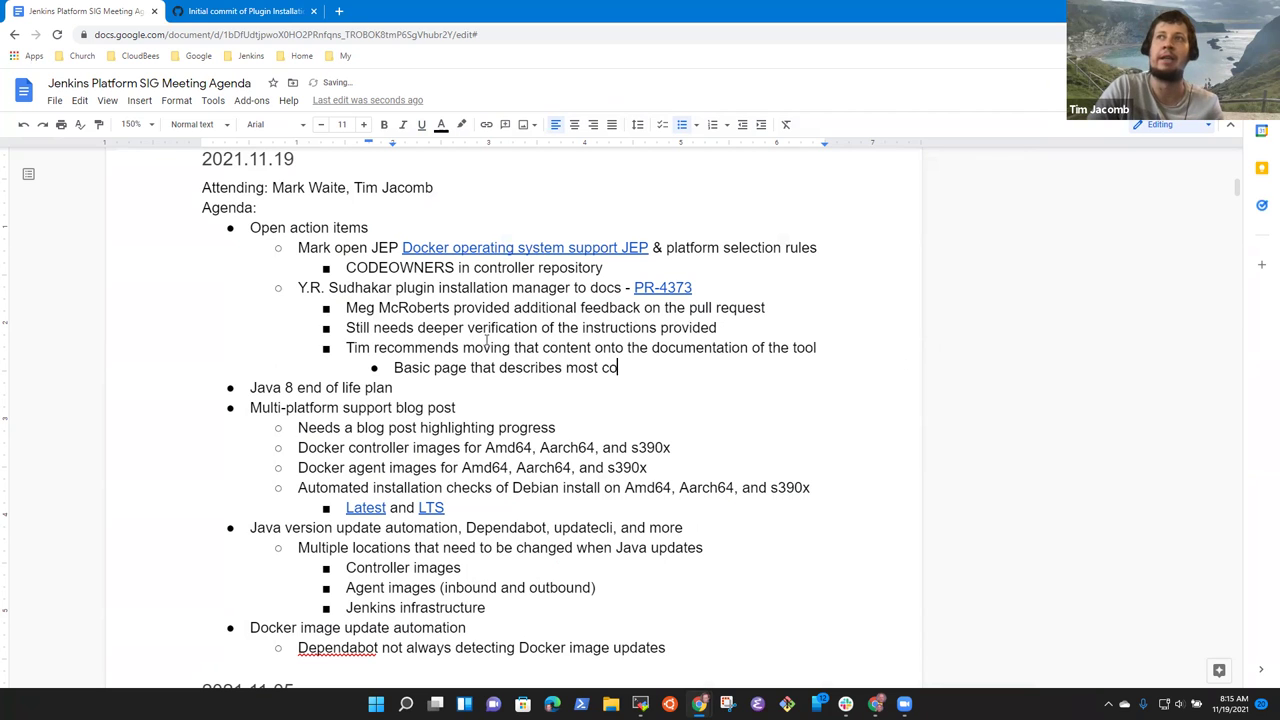
text(mmon use cases)
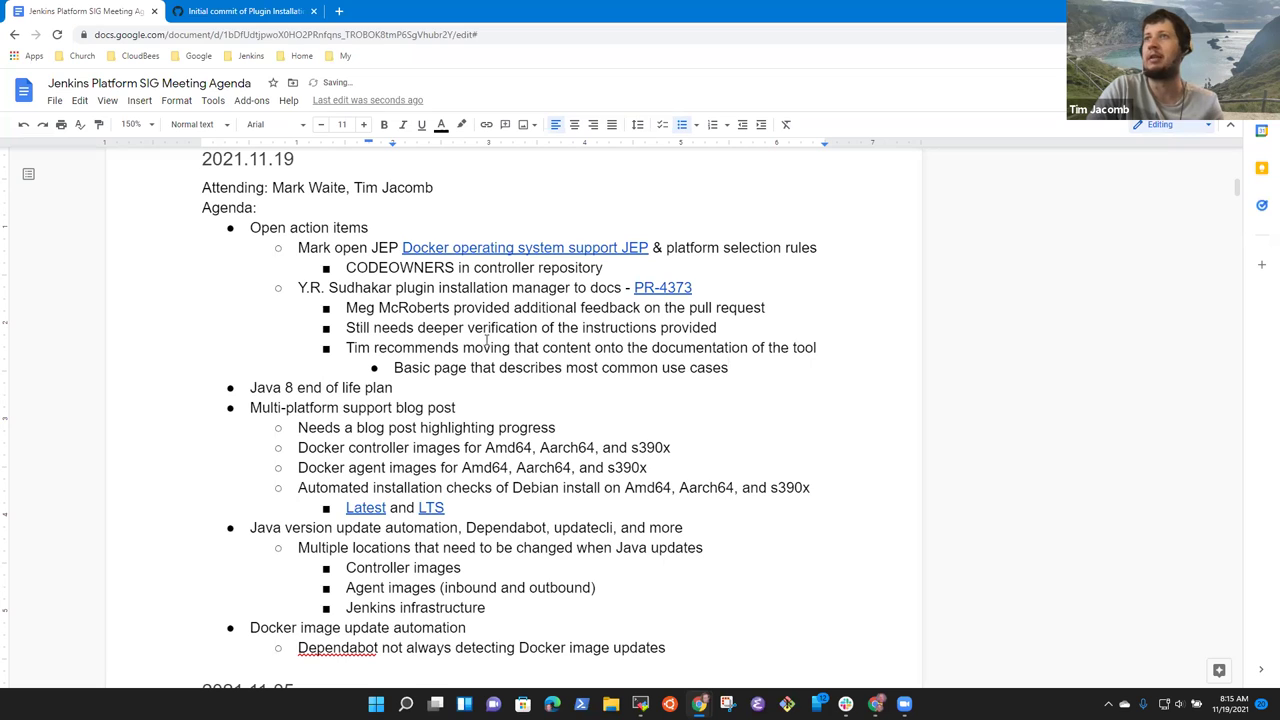
Step: Add a second nested bullet under the recommendation reading "Could include links to other use cases"
key(Return)
text(Cou)
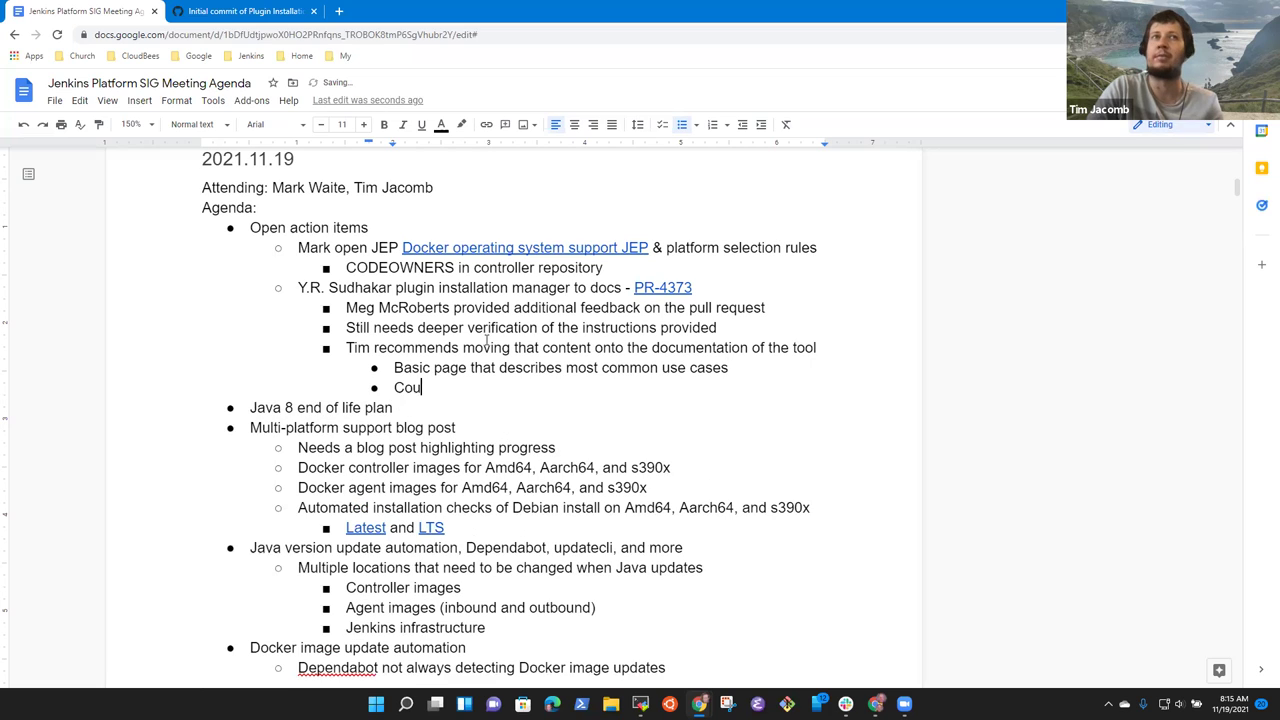
text(ld include most comm)
key(BackSpace)
key(BackSpace)
key(BackSpace)
key(BackSpace)
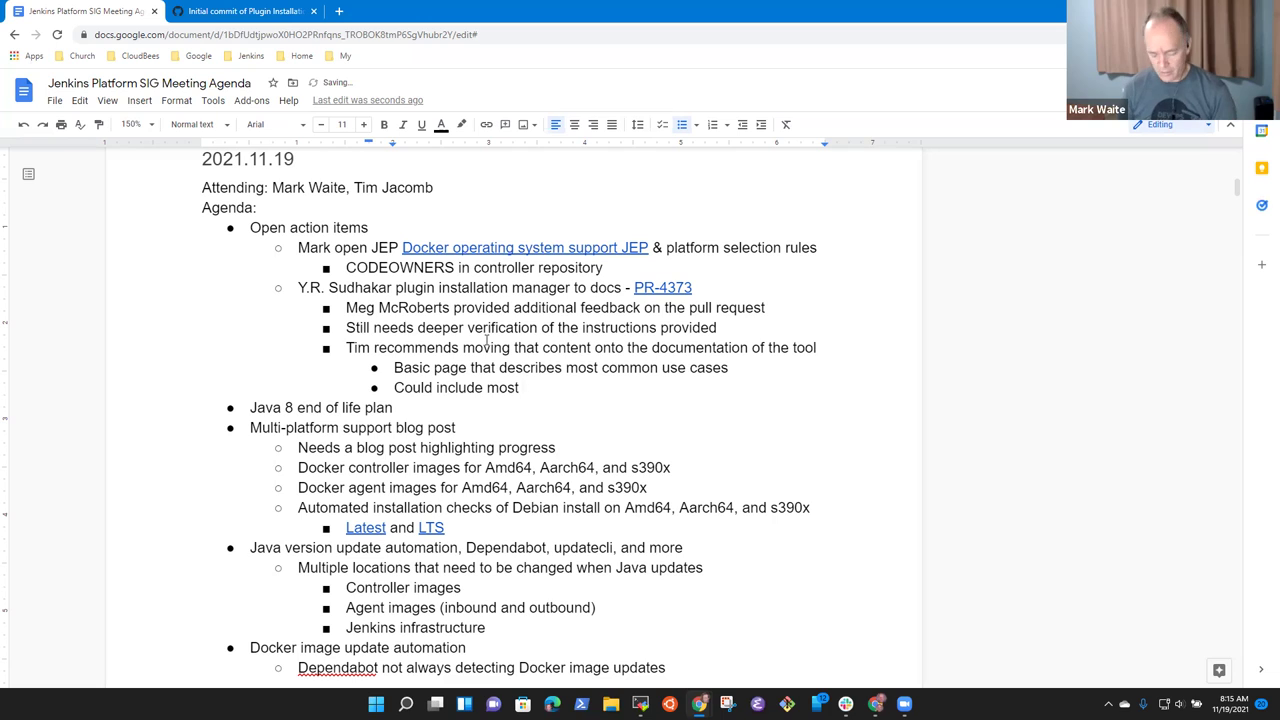
key(ctrl+BackSpace)
text(links to )
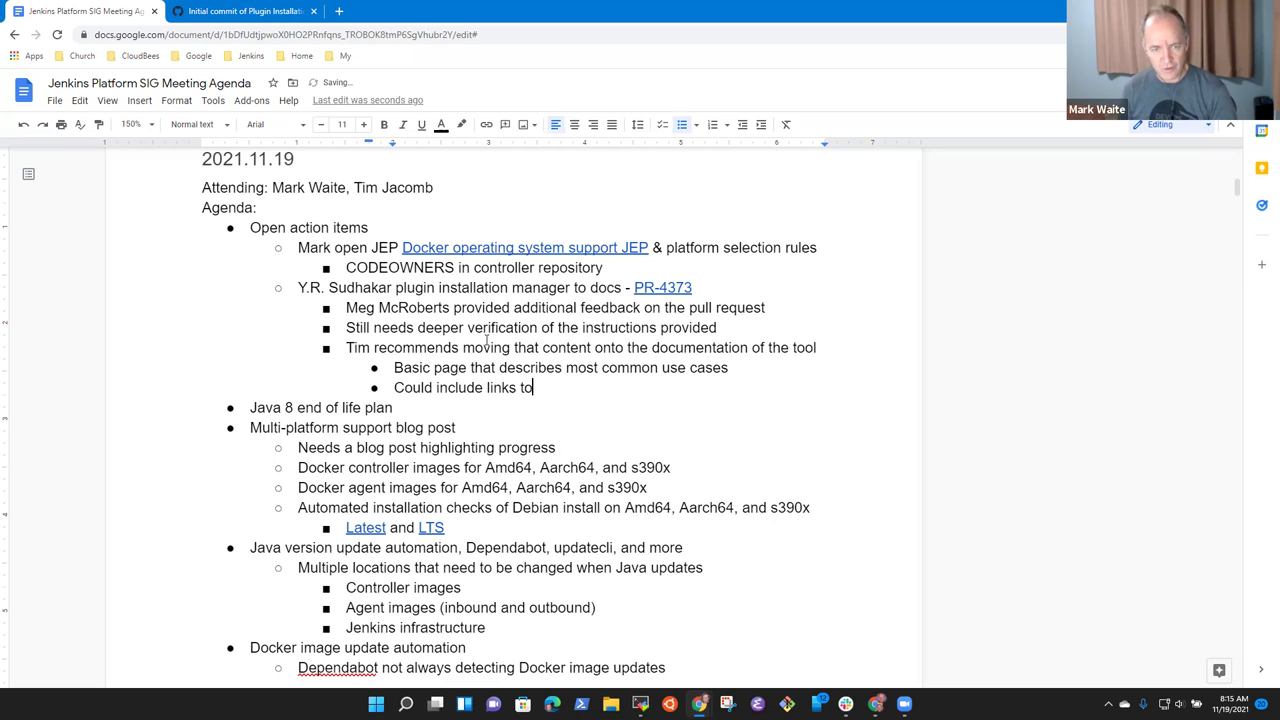
text(other user)
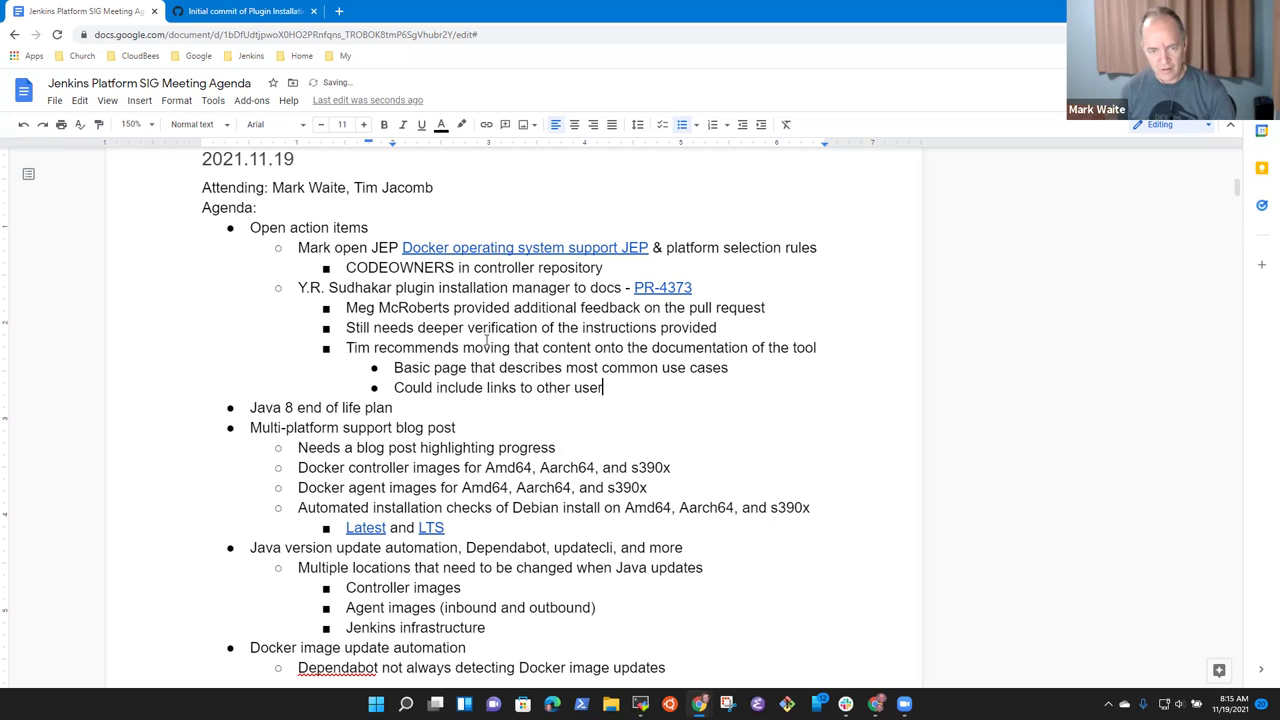
key(BackSpace)
text(cases)
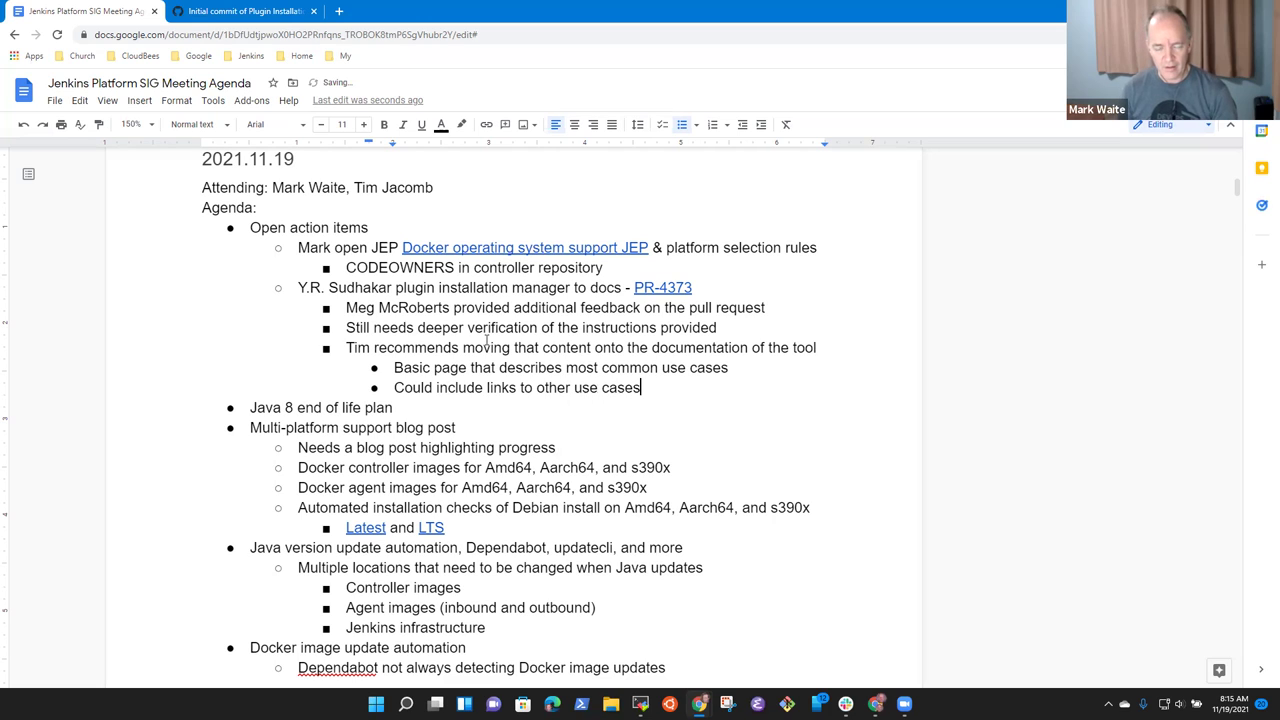
text( from)
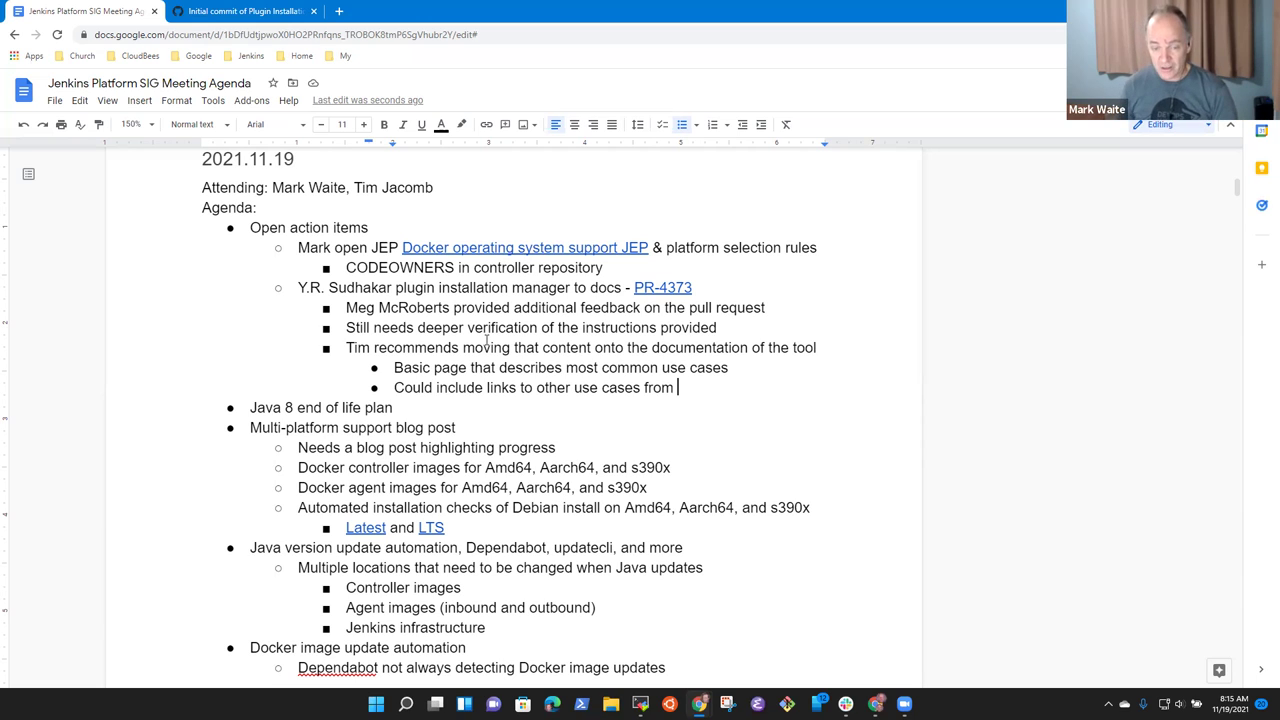
text(www.ka)
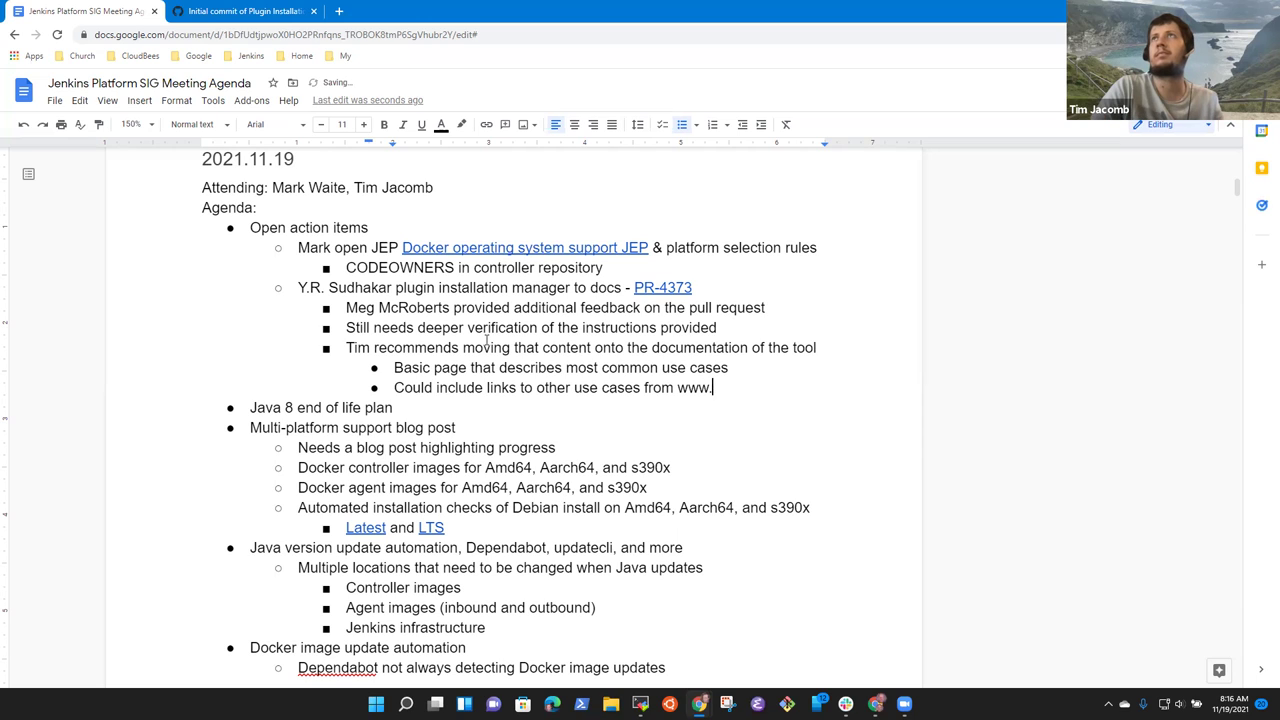
key(BackSpace)
key(BackSpace)
text(jenkins.io)
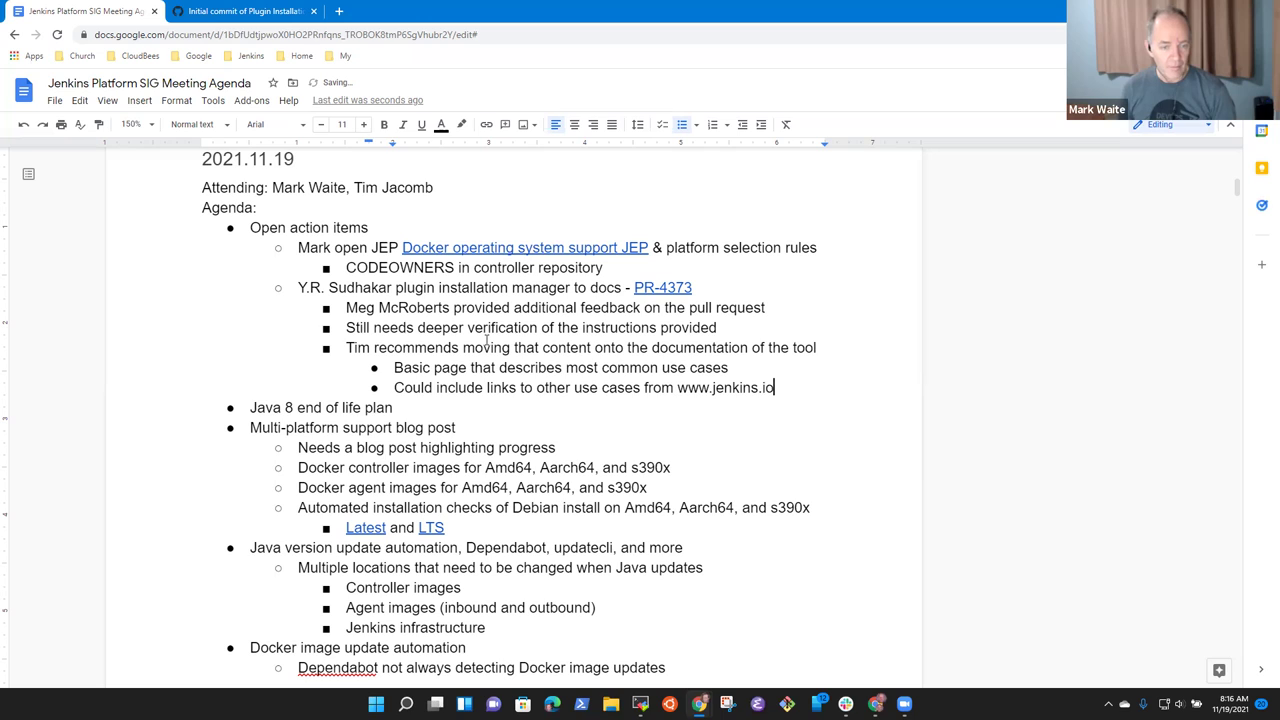
Step: Reword the "Java 8 end of life plan" agenda item as "Java 8 end of life alternatives" and start an empty sub-bullet beneath it
key(Down)
key(Home)
key(shift+End)
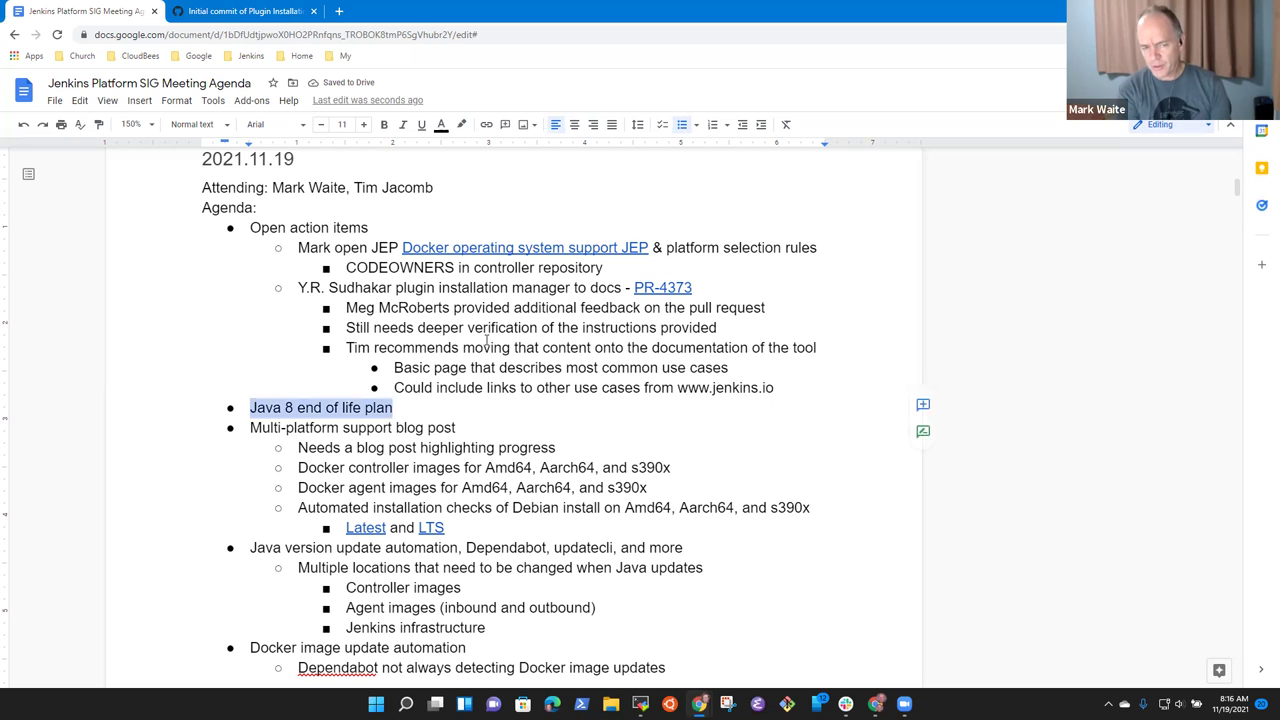
key(End)
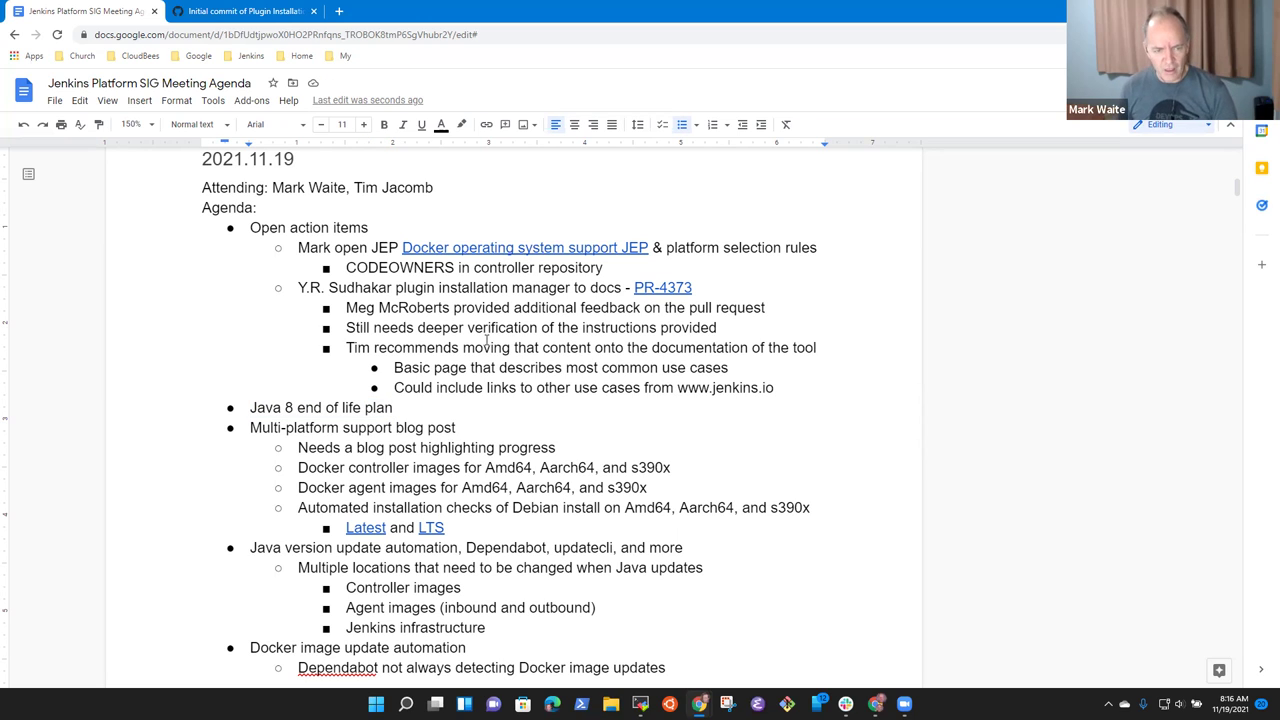
key(BackSpace)
key(BackSpace)
key(BackSpace)
key(BackSpace)
text(alternative)
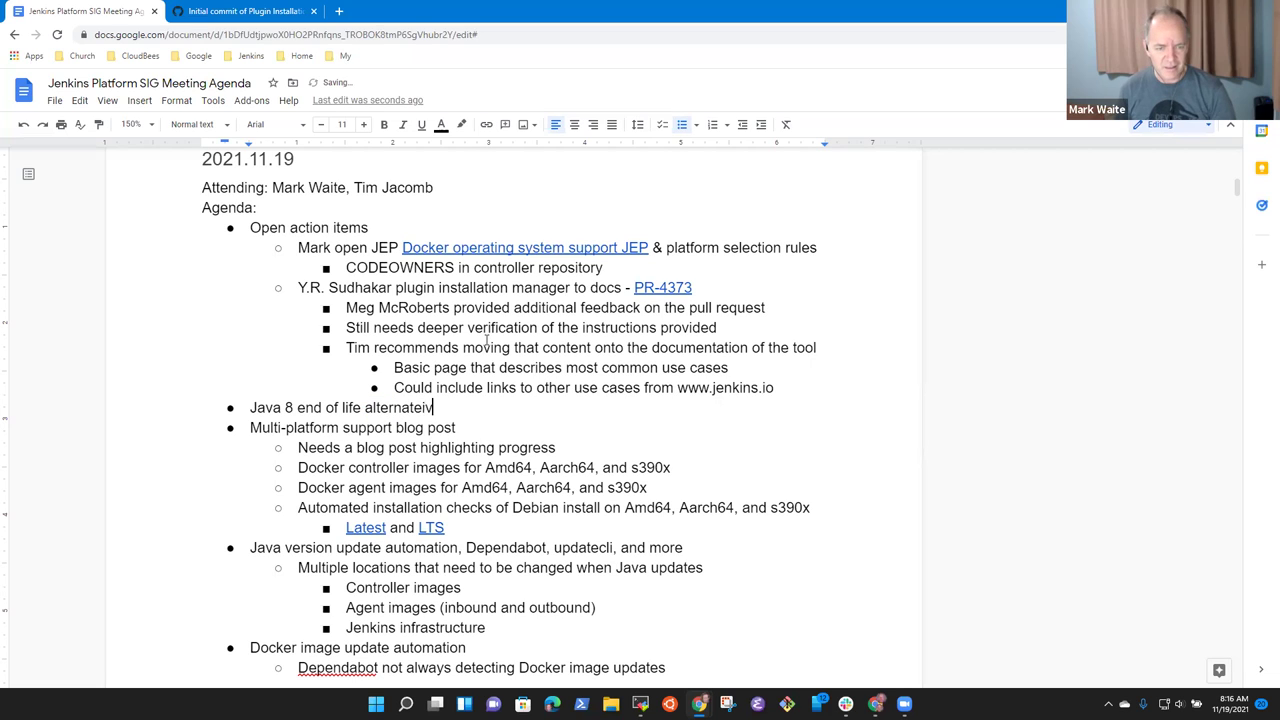
text(s)
key(Return)
key(Tab)
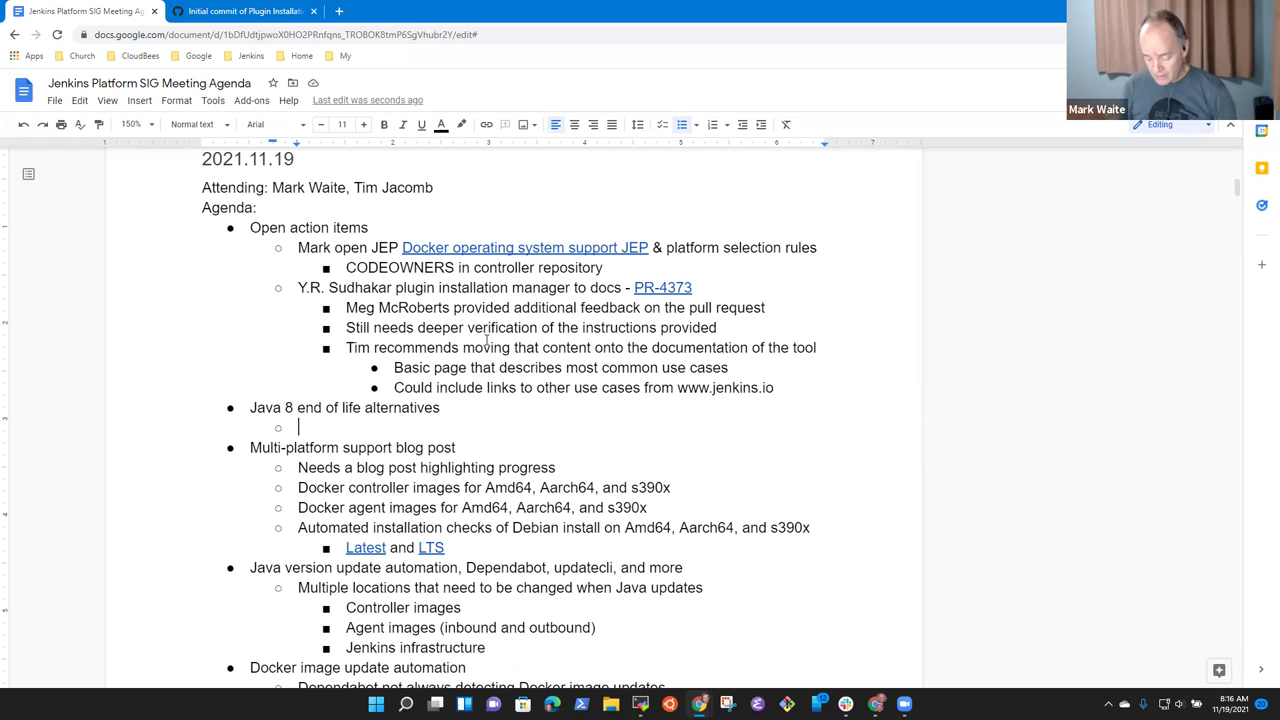
text(Suggest)
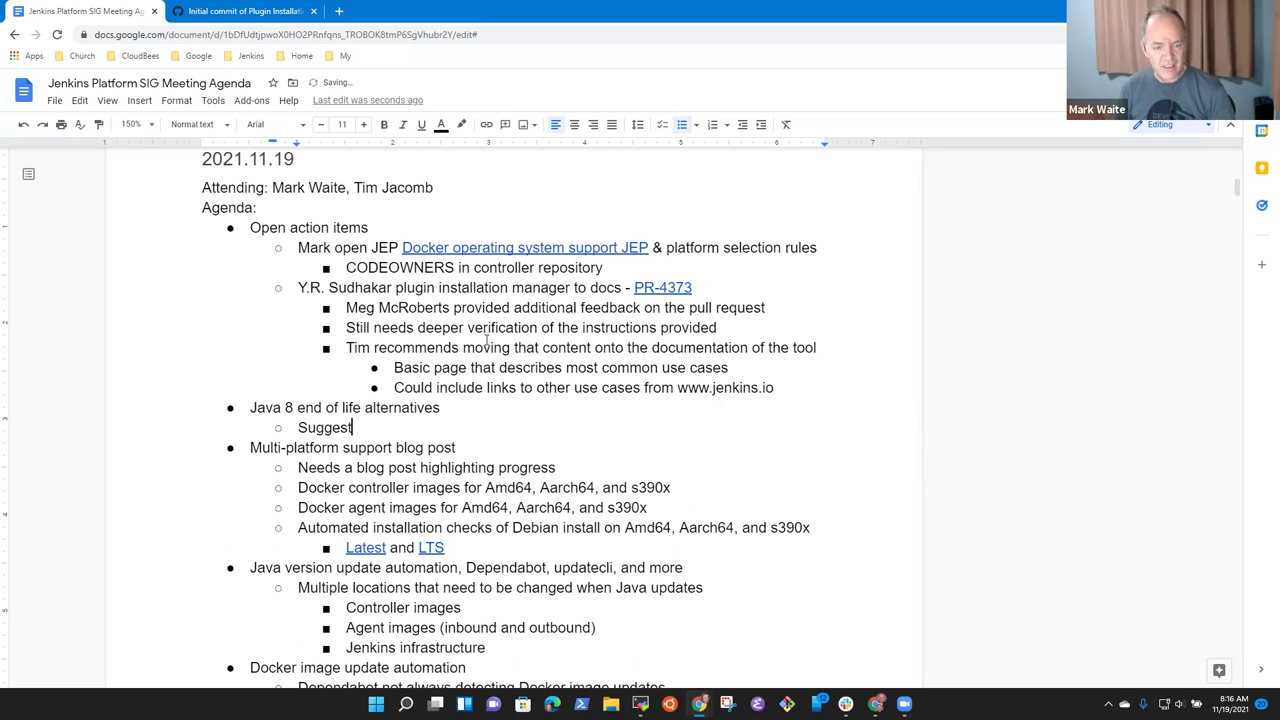
text(ions)
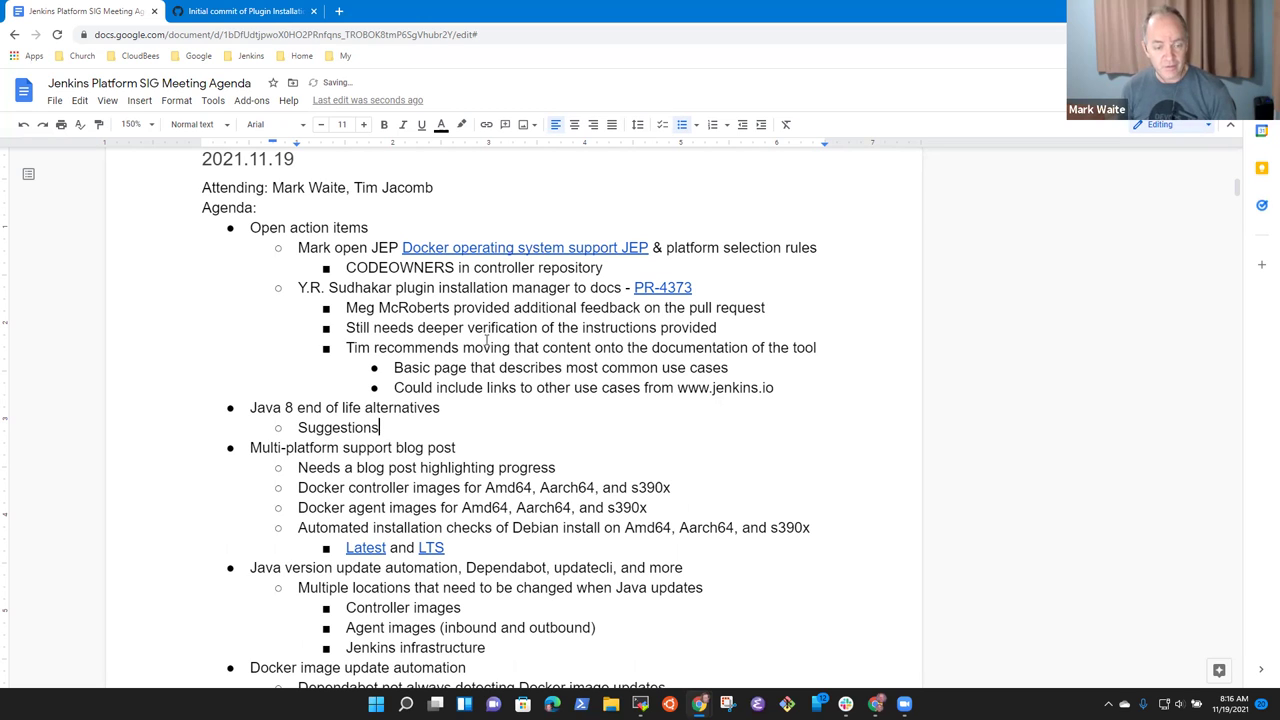
key(ctrl+BackSpace)
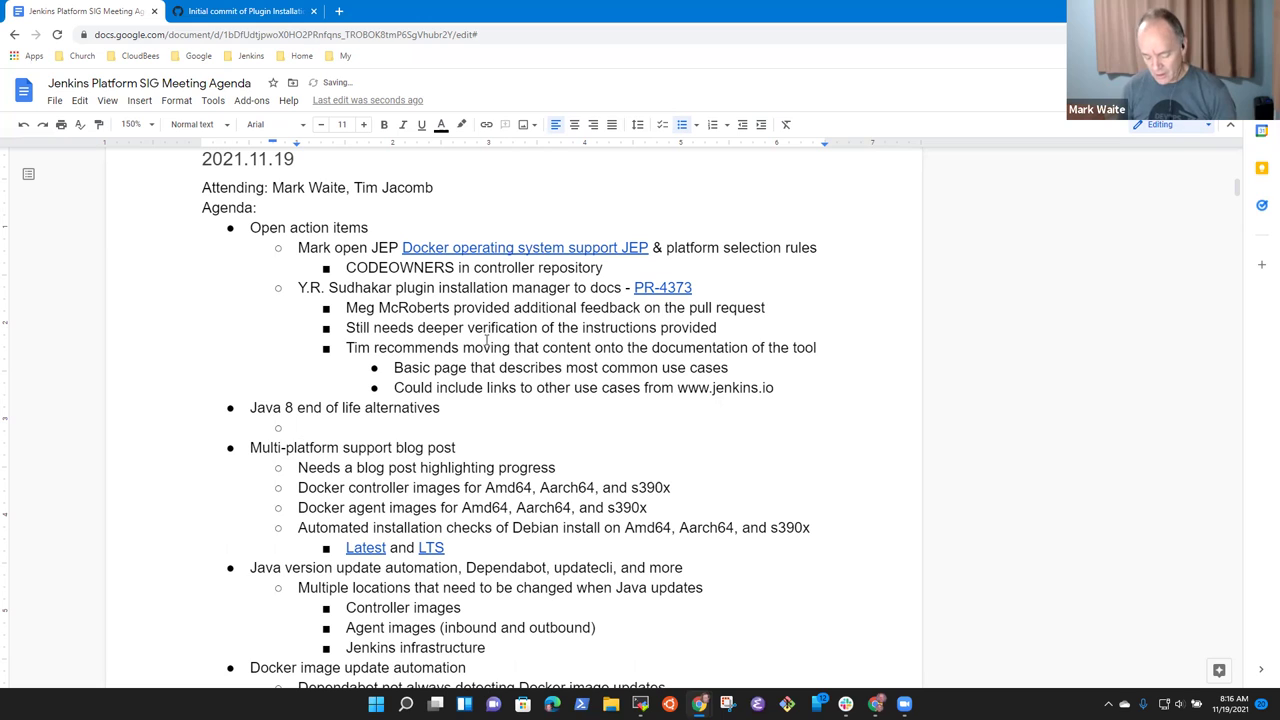
Step: Under the Java 8 item, write the sub-bullets "Declare end of life in 12 months" and "Declare end of life plus extended support for"
text(Declare end of life in )
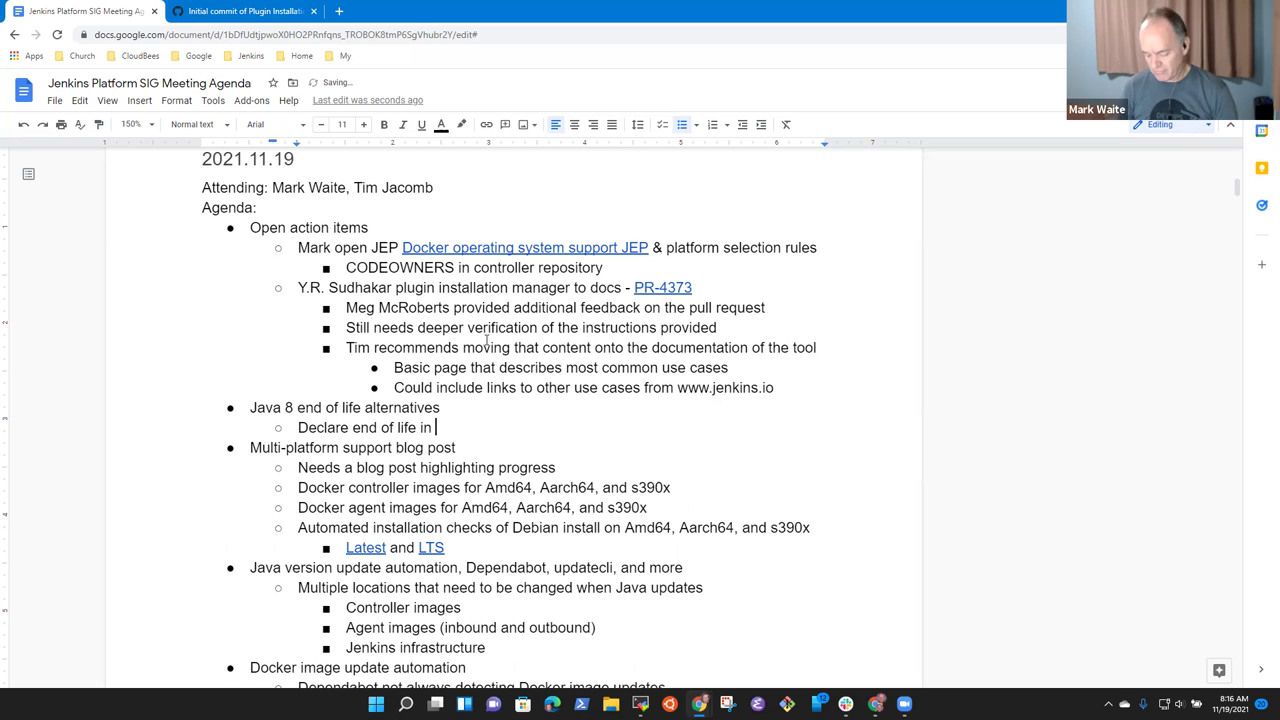
text(12 months)
key(Return)
text(Declare end of life plus extended )
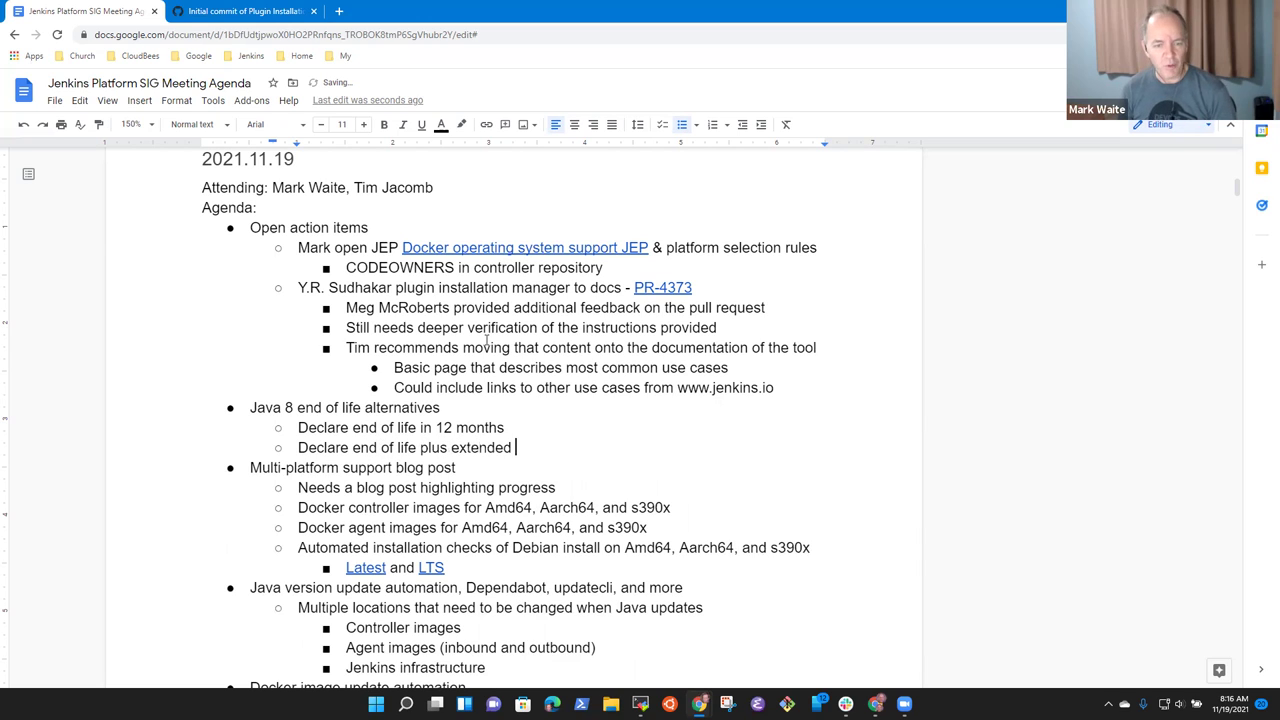
text(support if )
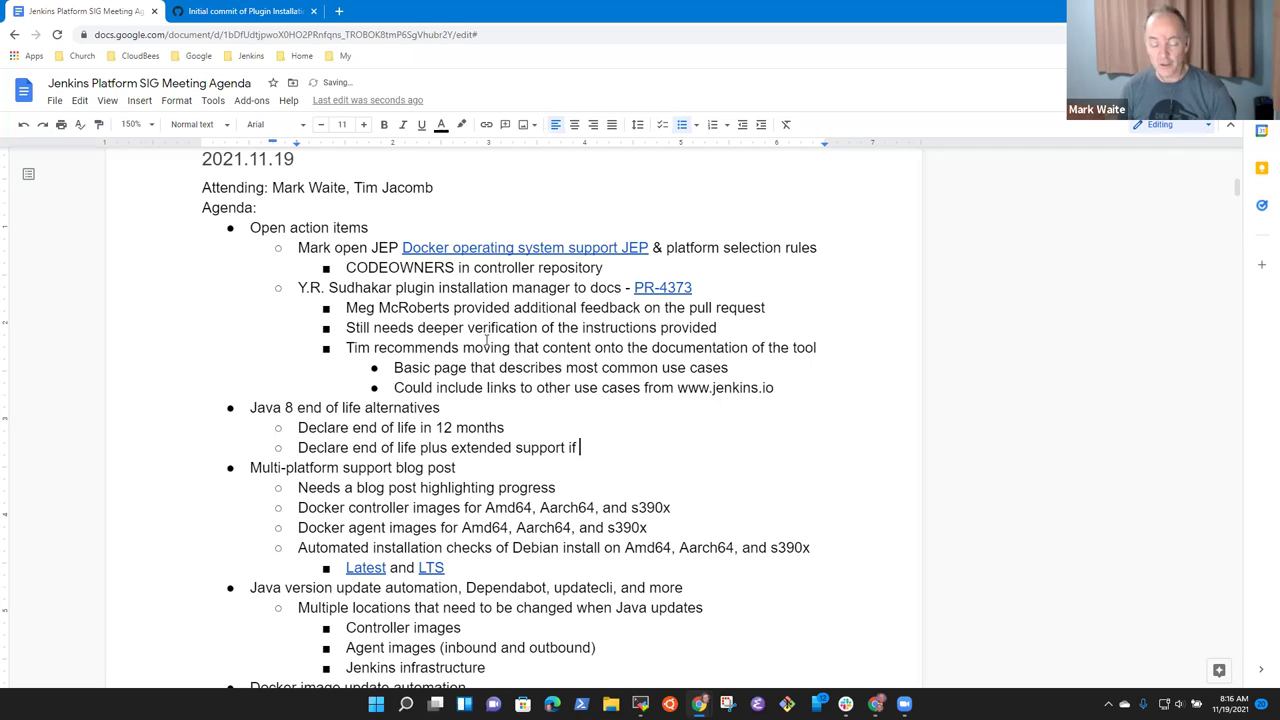
text(he)
key(BackSpace)
key(BackSpace)
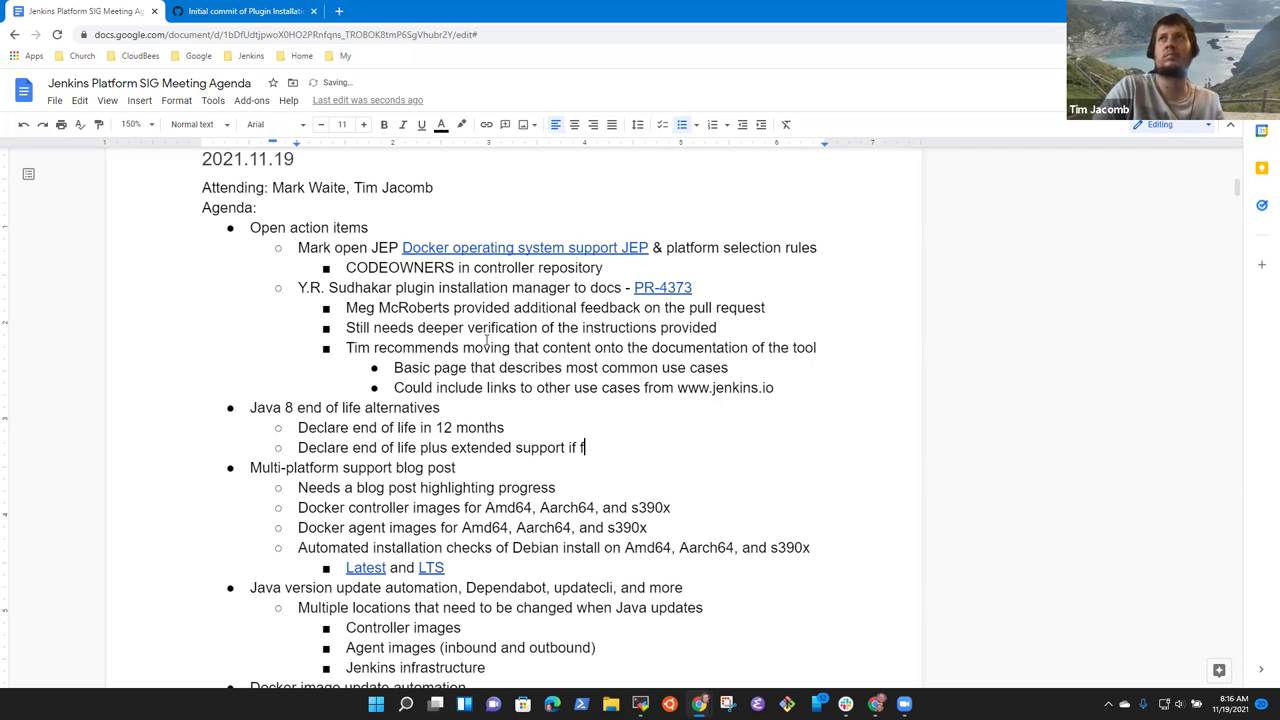
key(BackSpace)
key(BackSpace)
key(BackSpace)
text(for)
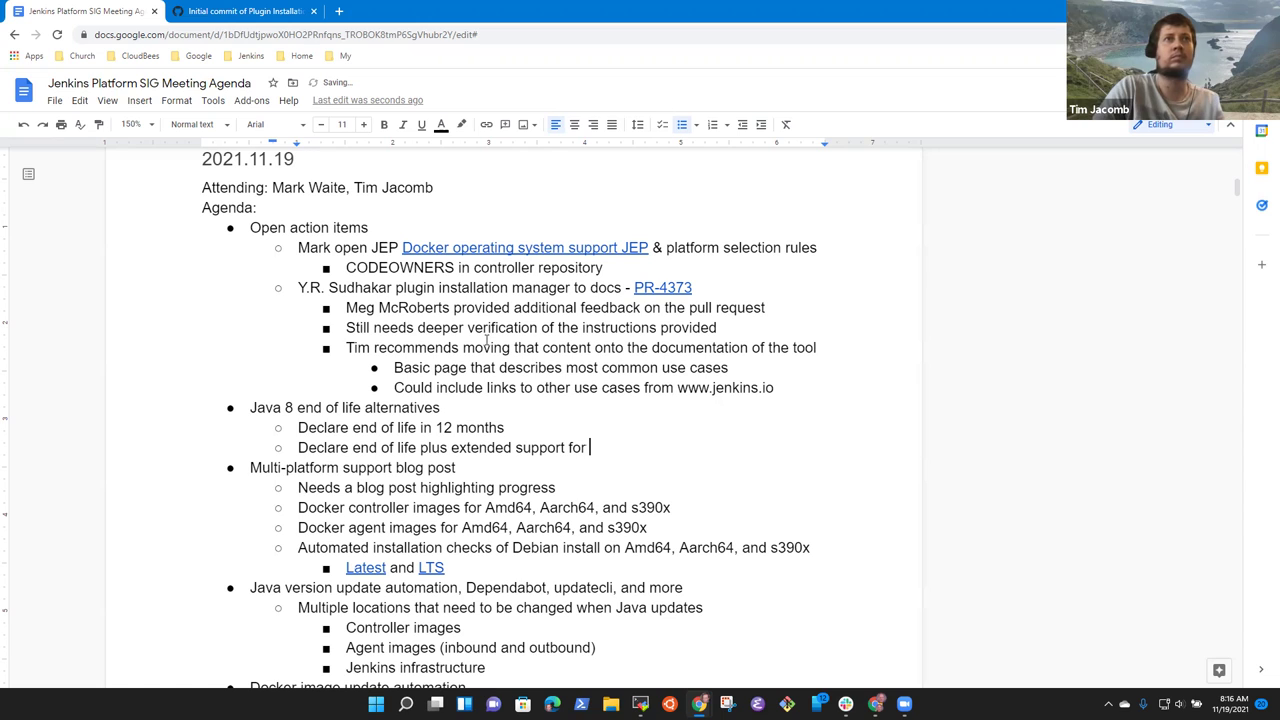
Step: Replace the number of months in the first Java 8 sub-bullet with "n"
key(Up)
key(ctrl+Left)
key(ctrl+Left)
key(ctrl+shift+Right)
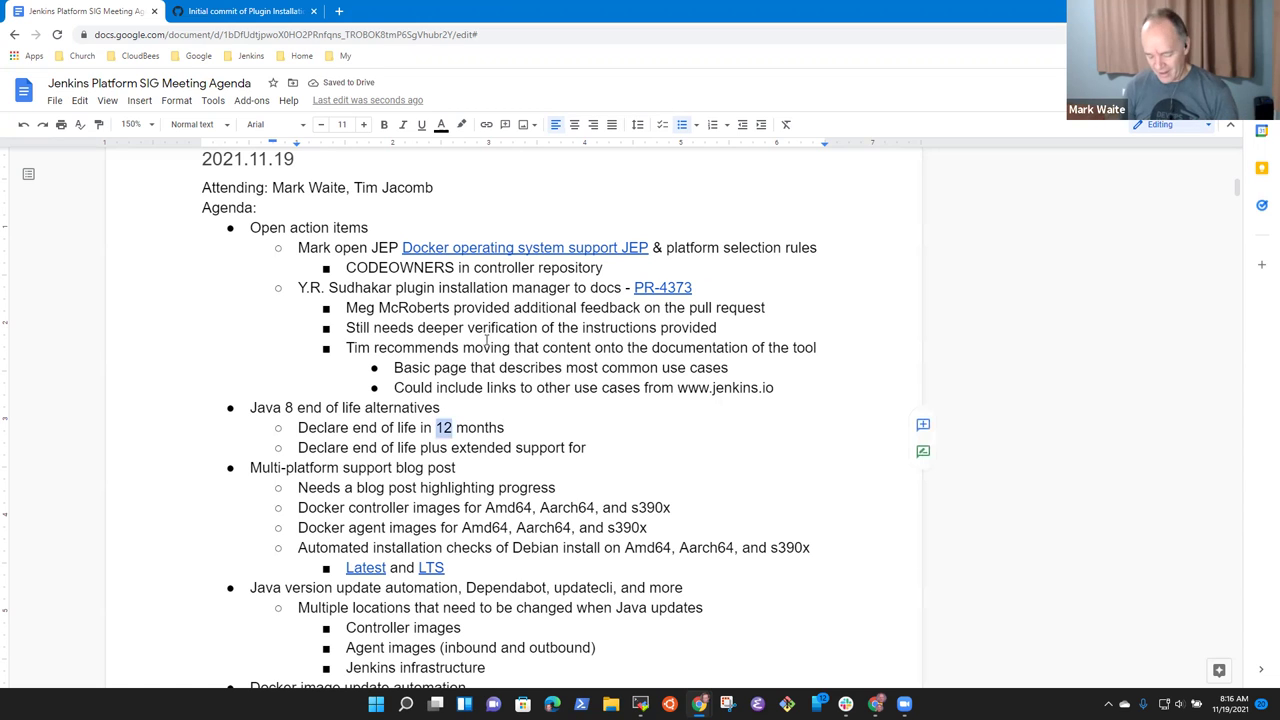
text(n)
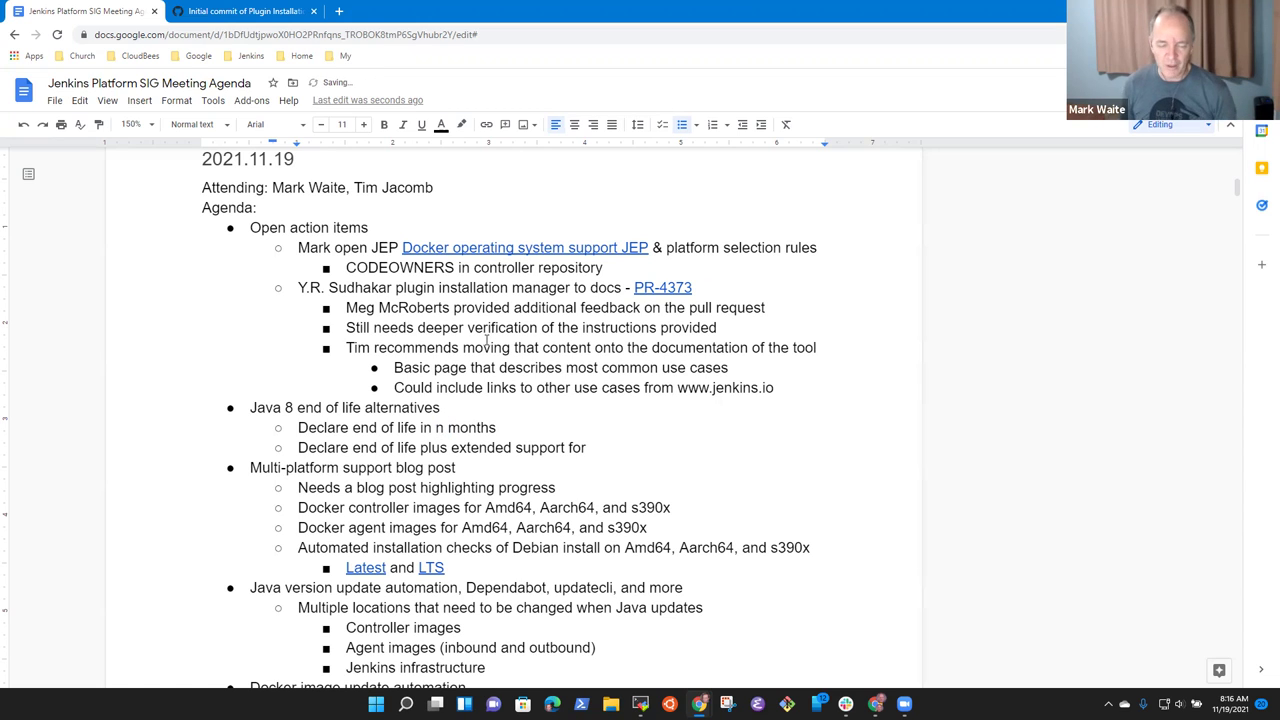
Step: Complete the extended support sub-bullet with "an additional period"
key(Down)
key(End)
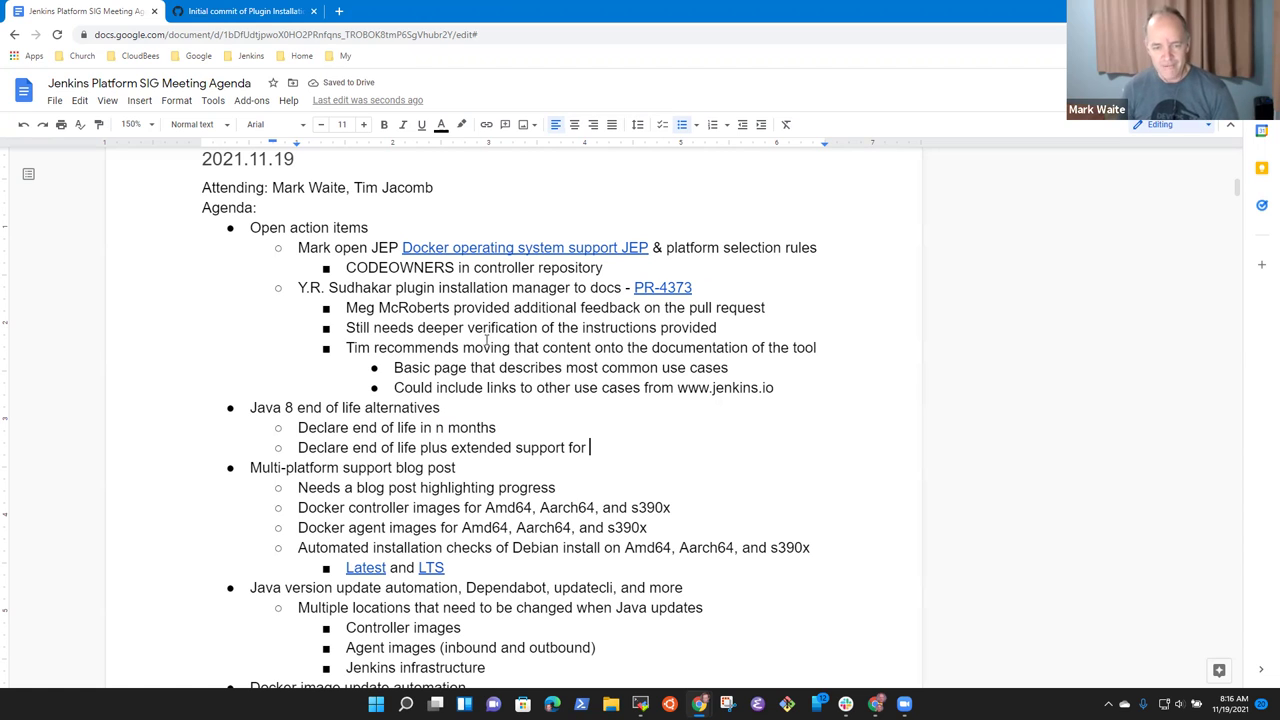
text(another)
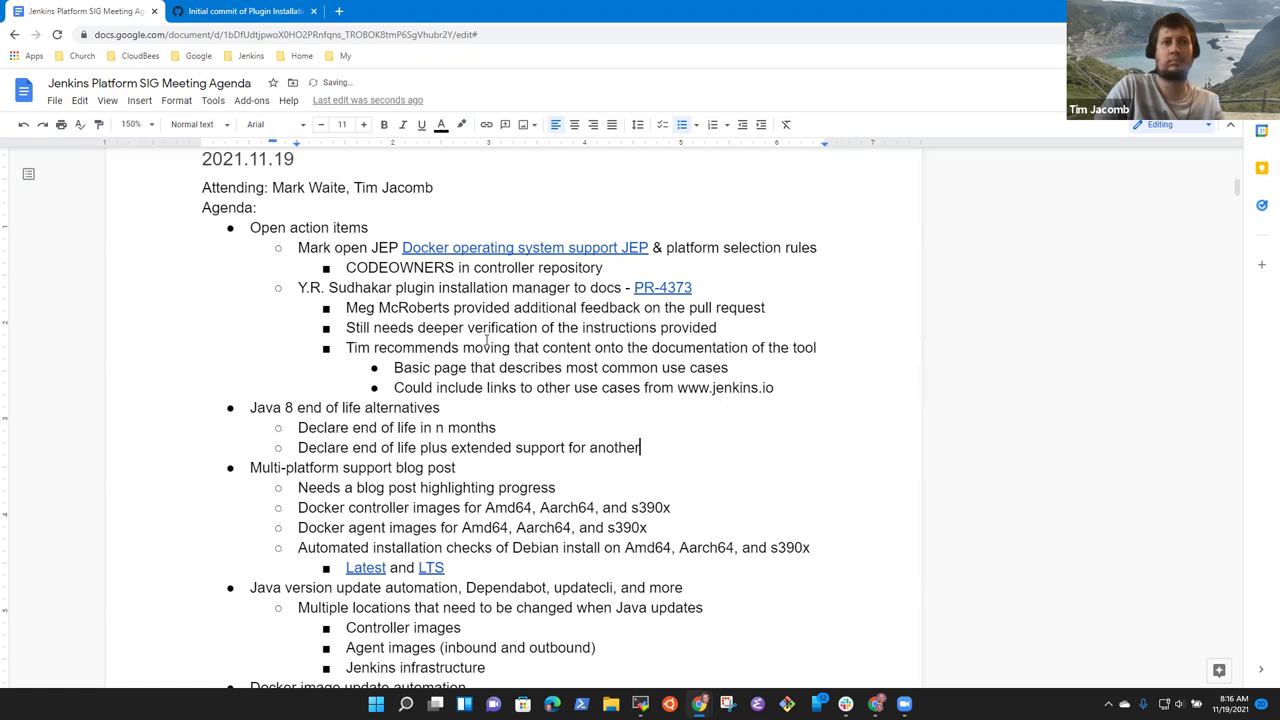
key(BackSpace)
key(BackSpace)
key(BackSpace)
key(BackSpace)
key(BackSpace)
text(additiona)
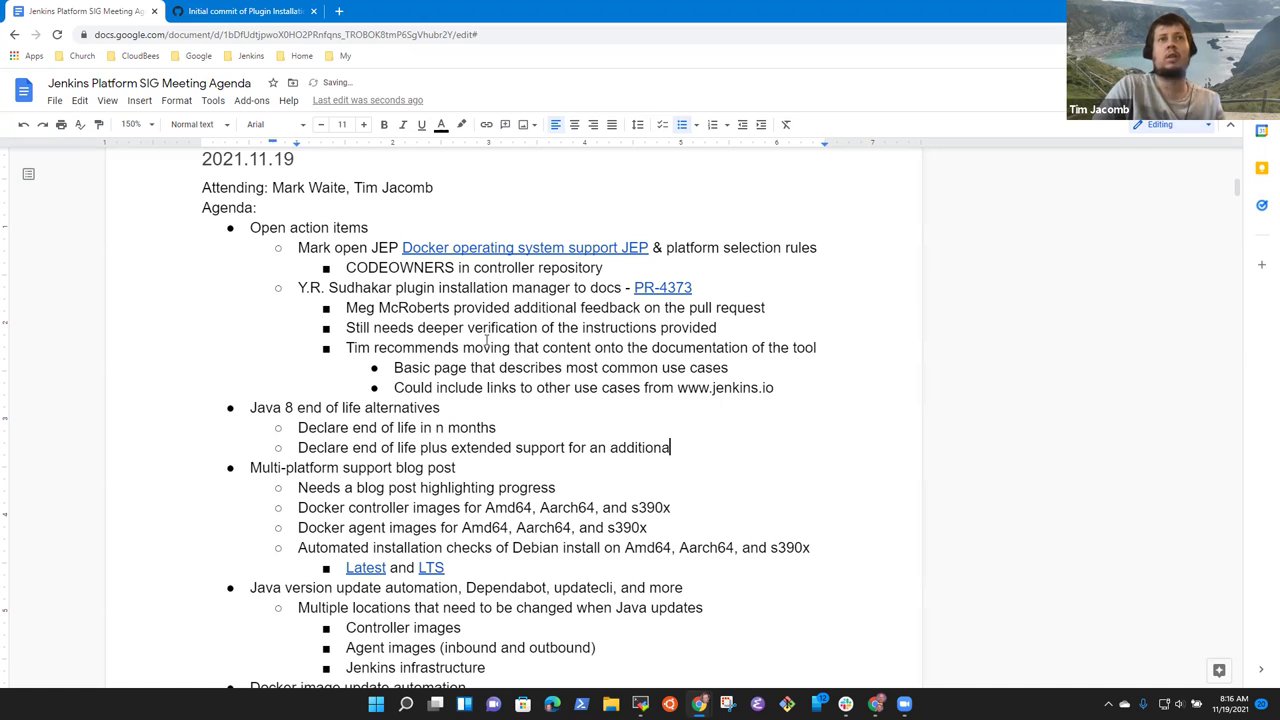
text(l period)
Step: Add a third sub-bullet under the Java 8 item reading "Don't end of life until"
key(Return)
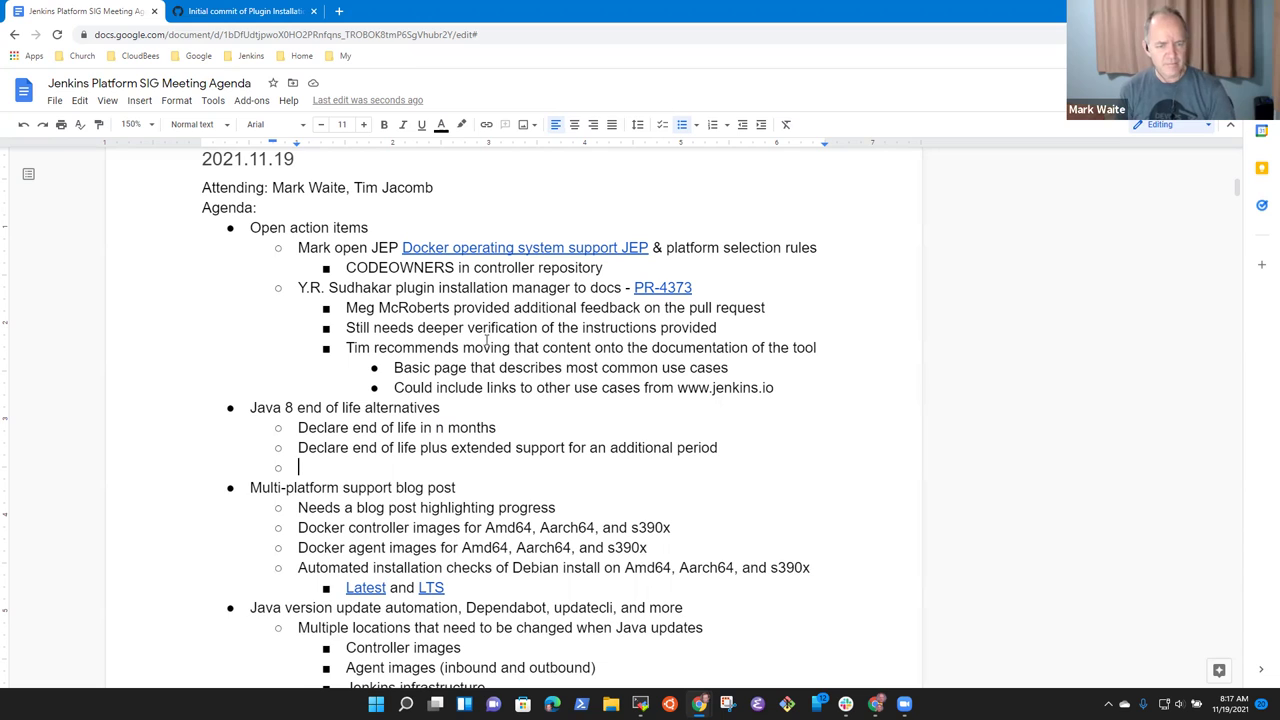
text(Don't d)
key(BackSpace)
text(end of life until)
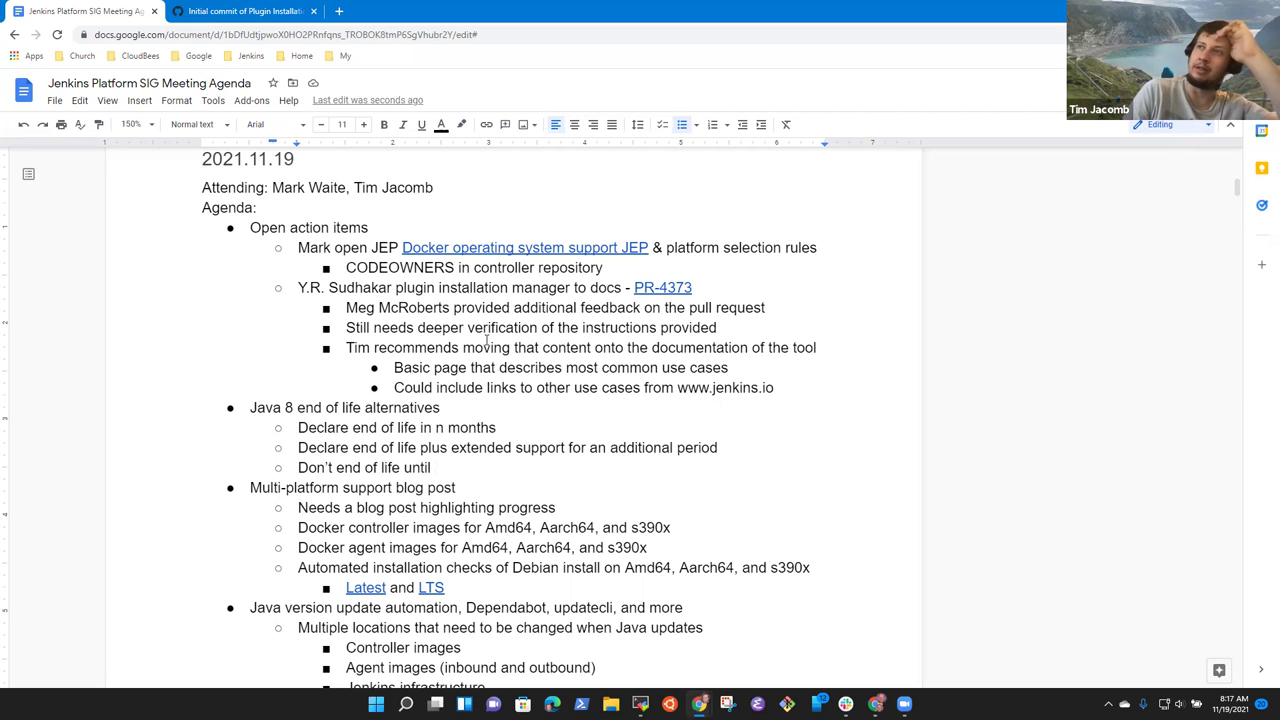
Step: Insert a sub-bullet above the other Java 8 alternatives reading "Good to have correct usage stats to guide the decision"
key(Up)
key(Up)
key(Home)
key(Return)
key(Up)
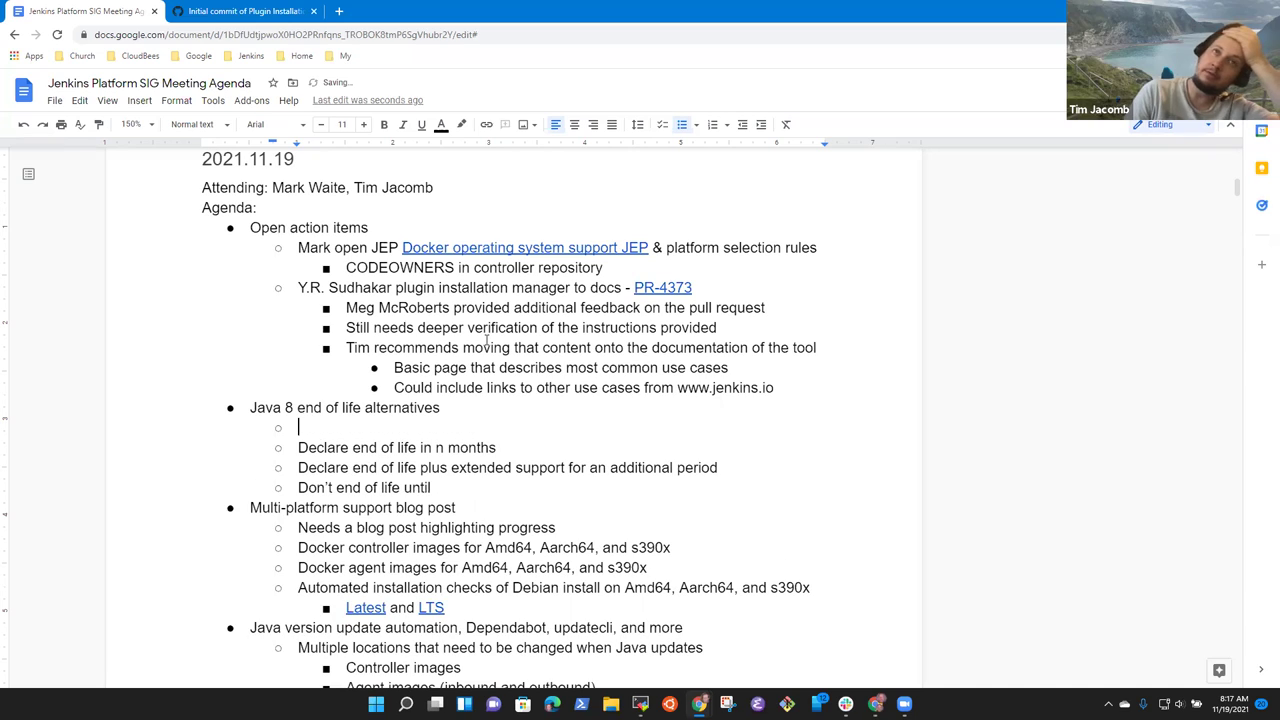
text(Good to have)
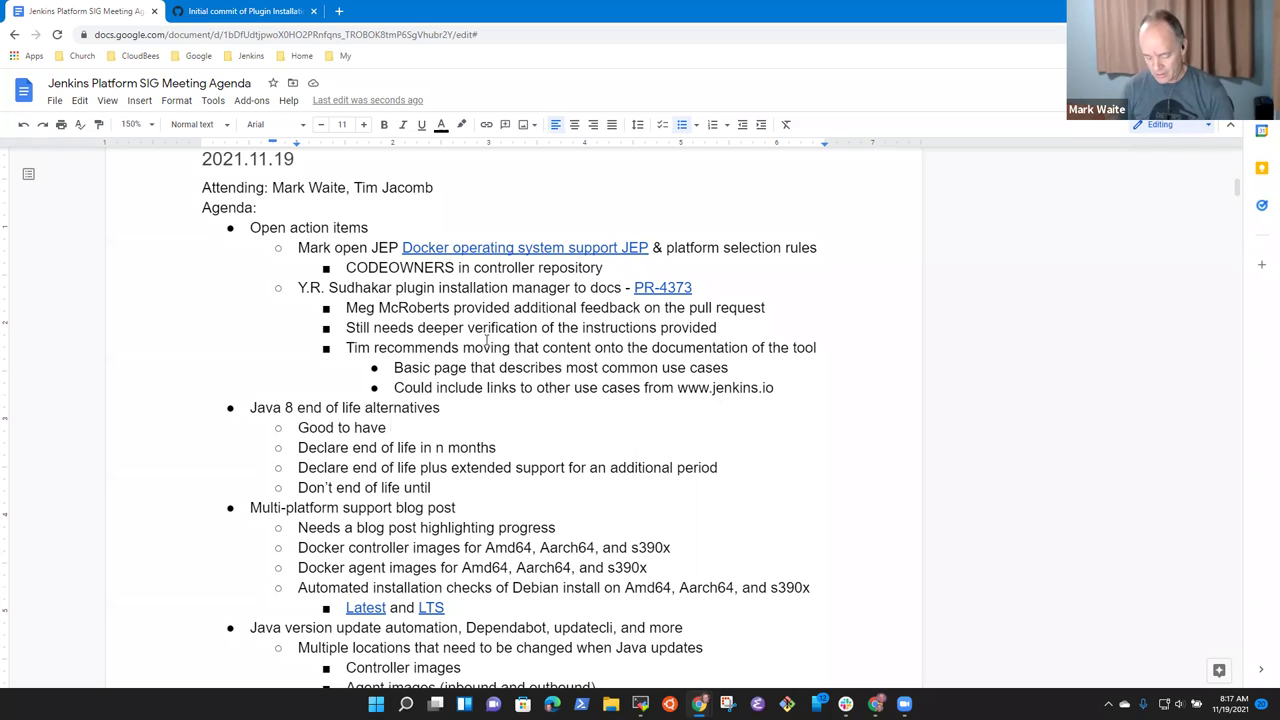
text(usage stats to)
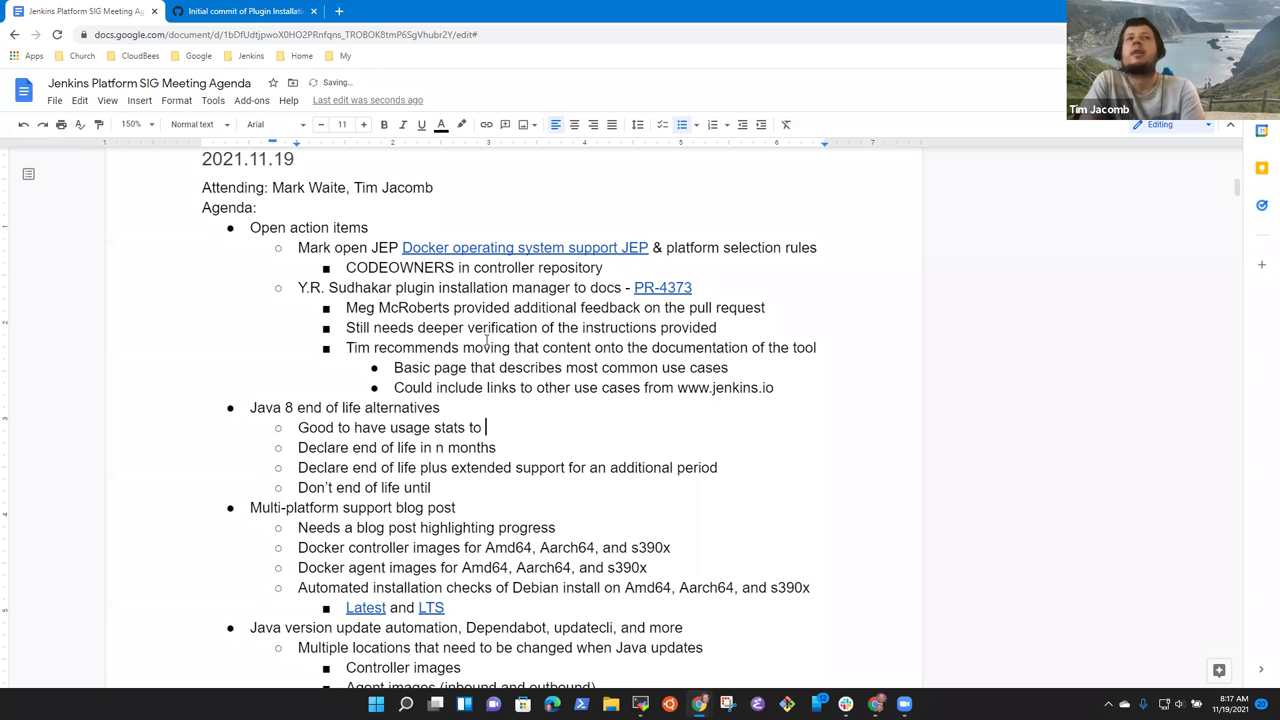
key(ctrl+Left)
key(ctrl+Left)
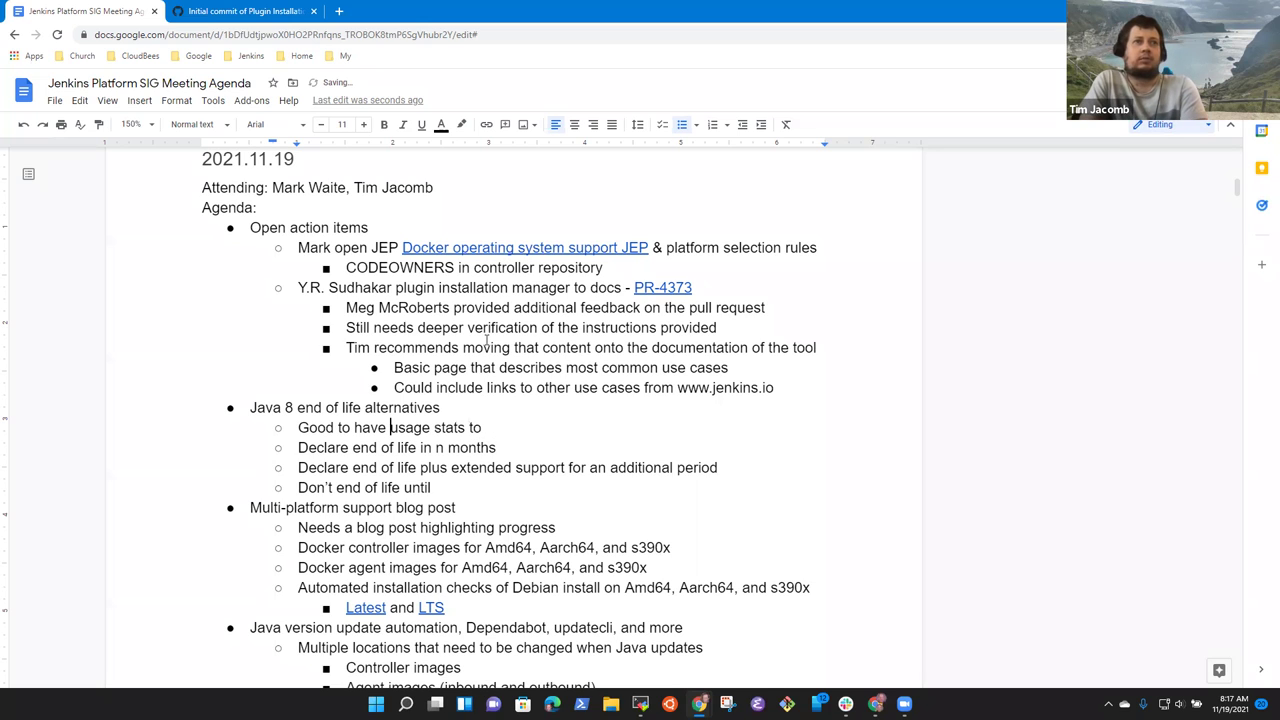
text(correct)
key(End)
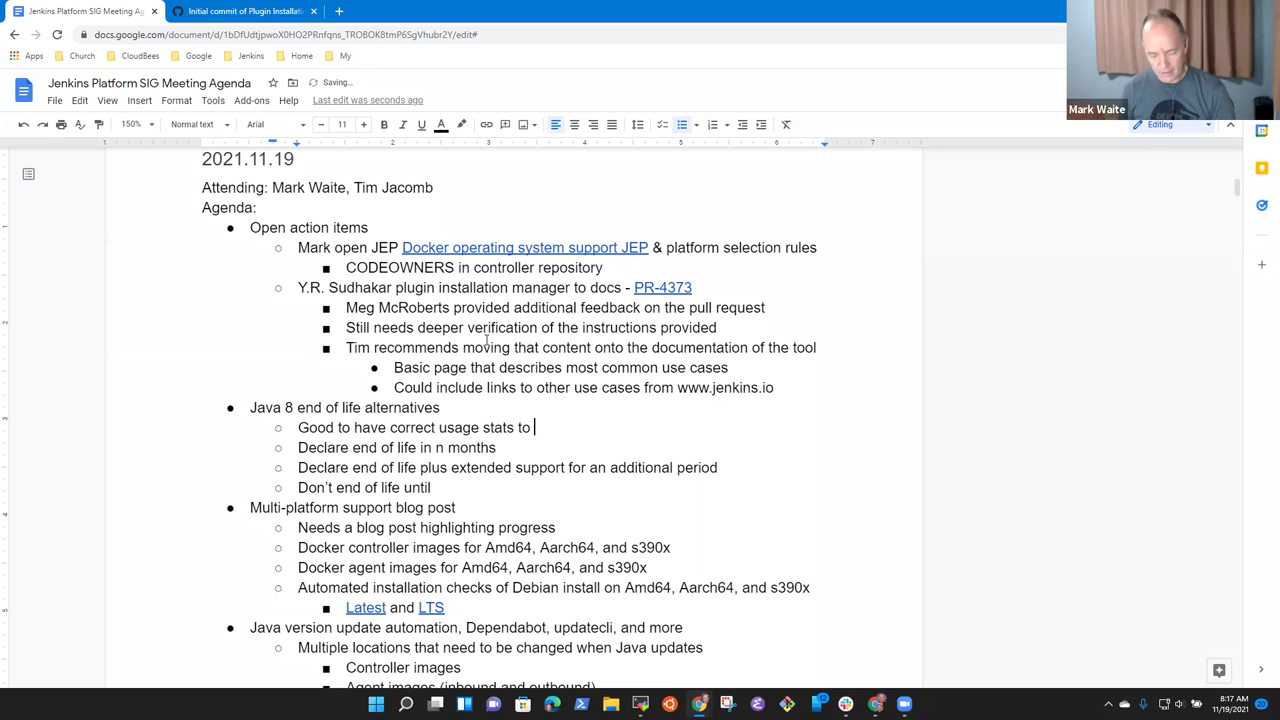
text(guide the dec)
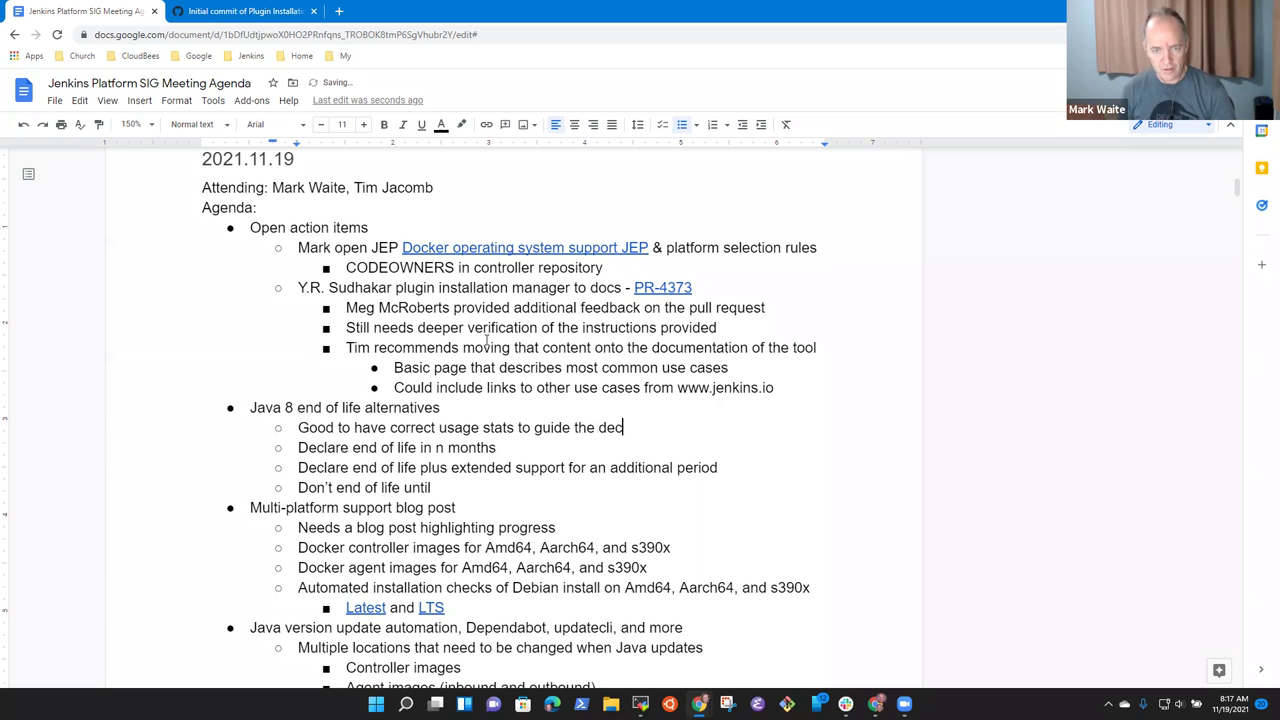
text(ision)
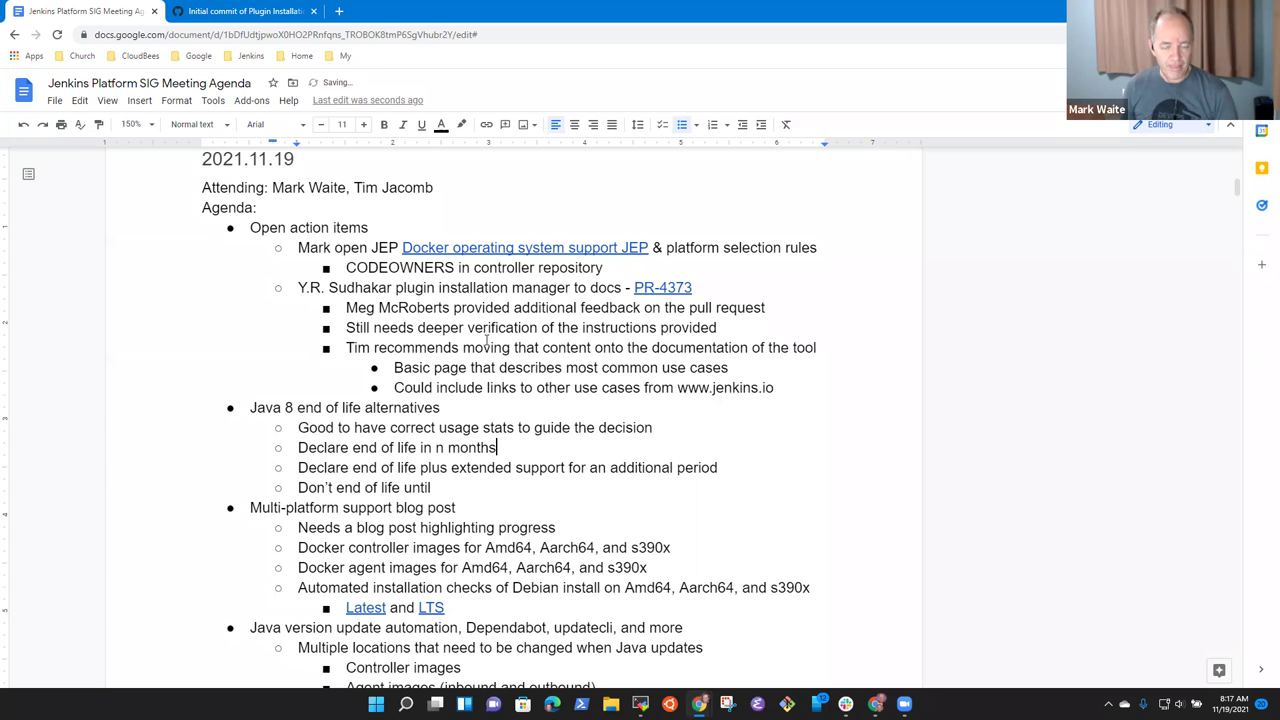
scroll(487, 340, down, 5)
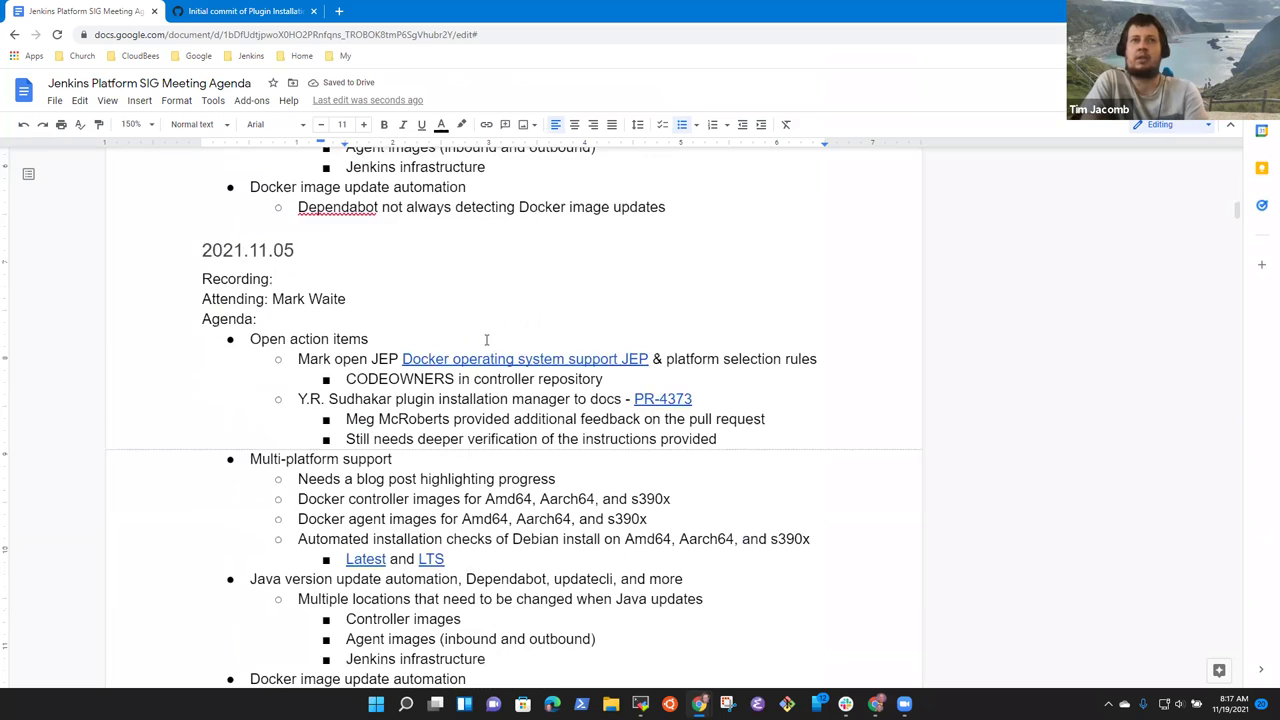
Step: Add a sub-bullet reading "Alternatives" below the usage stats note in the Java 8 end of life item
scroll(487, 340, up, 2)
scroll(487, 340, up, 4)
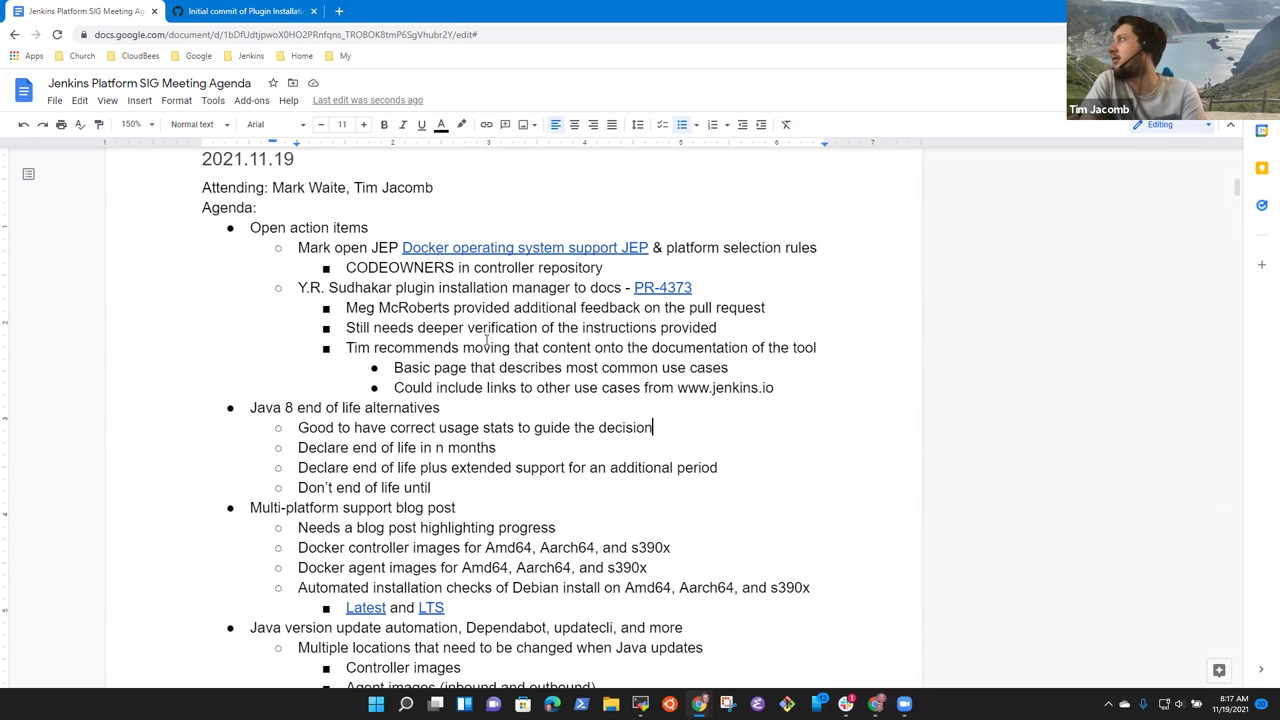
key(Return)
key(Tab)
key(shift+Tab)
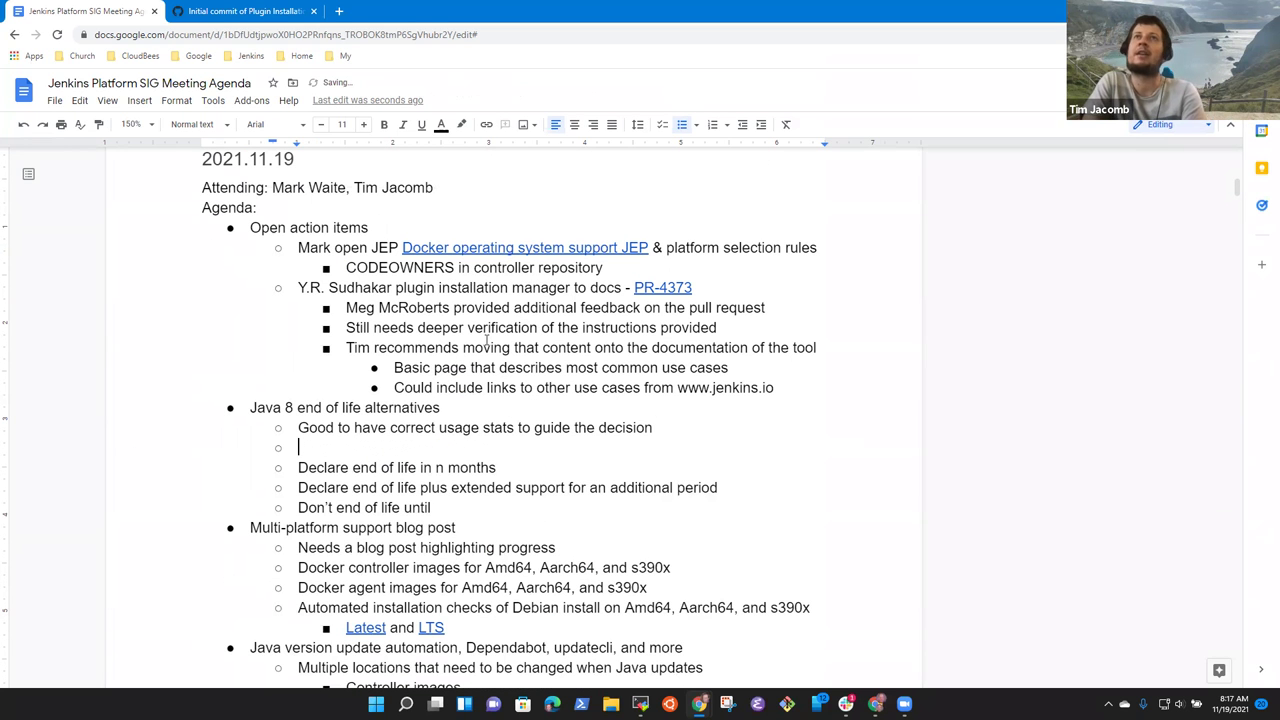
text(Alternatives)
Step: Indent the three end of life options one level so they nest under the "Alternatives" bullet
key(Down)
key(Home)
key(Tab)
key(Home)
key(Tab)
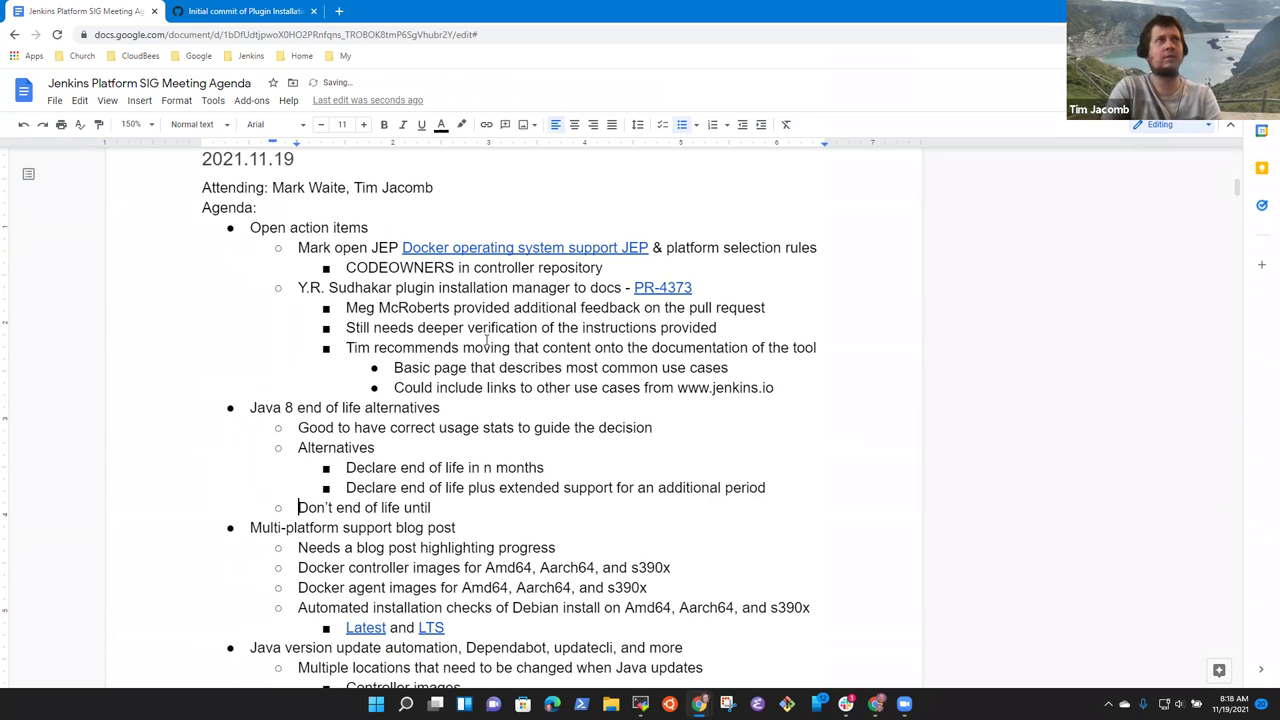
key(Down)
key(Home)
key(Tab)
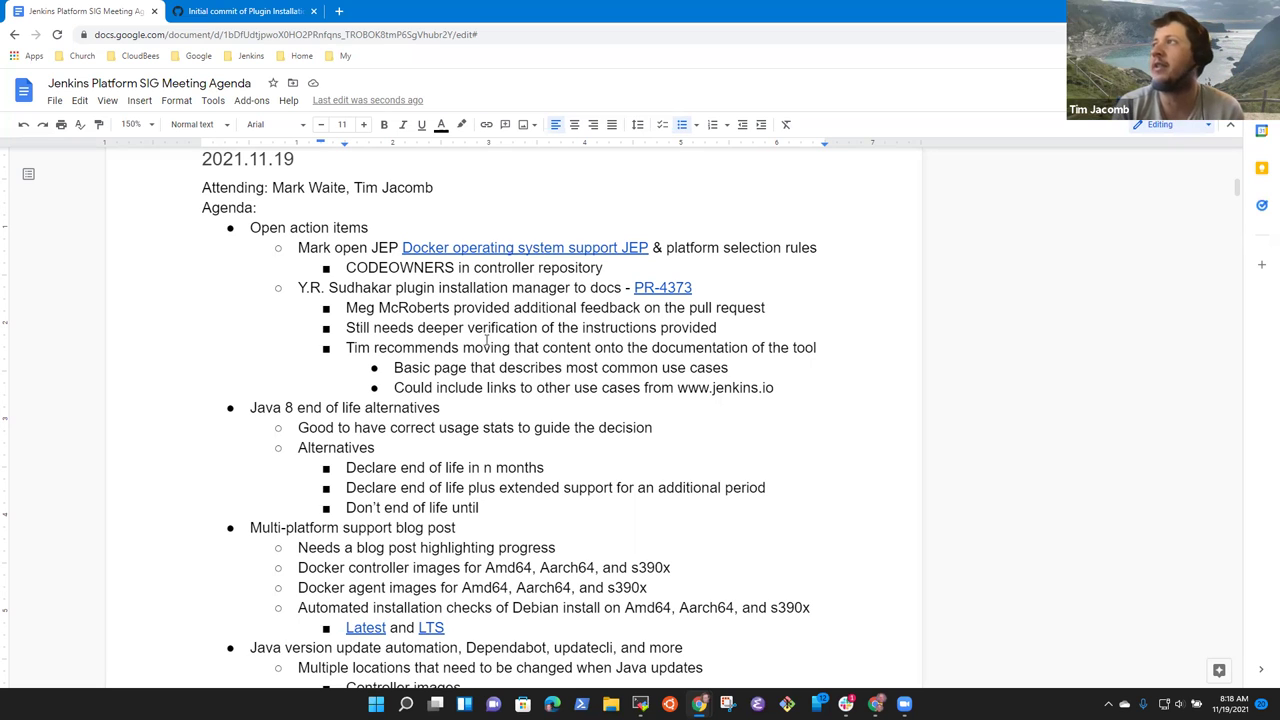
Step: Complete the "Don't end of life until" bullet with "use counts reach some threshold"
text(us)
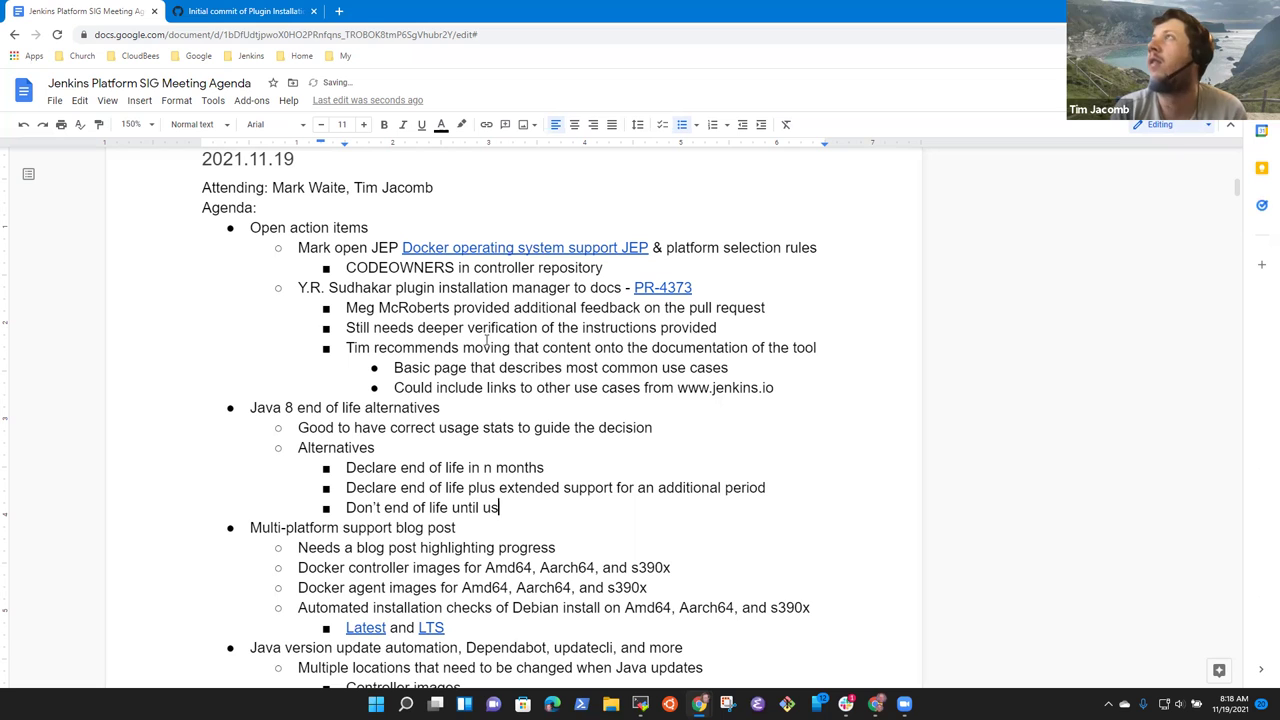
text(e counts)
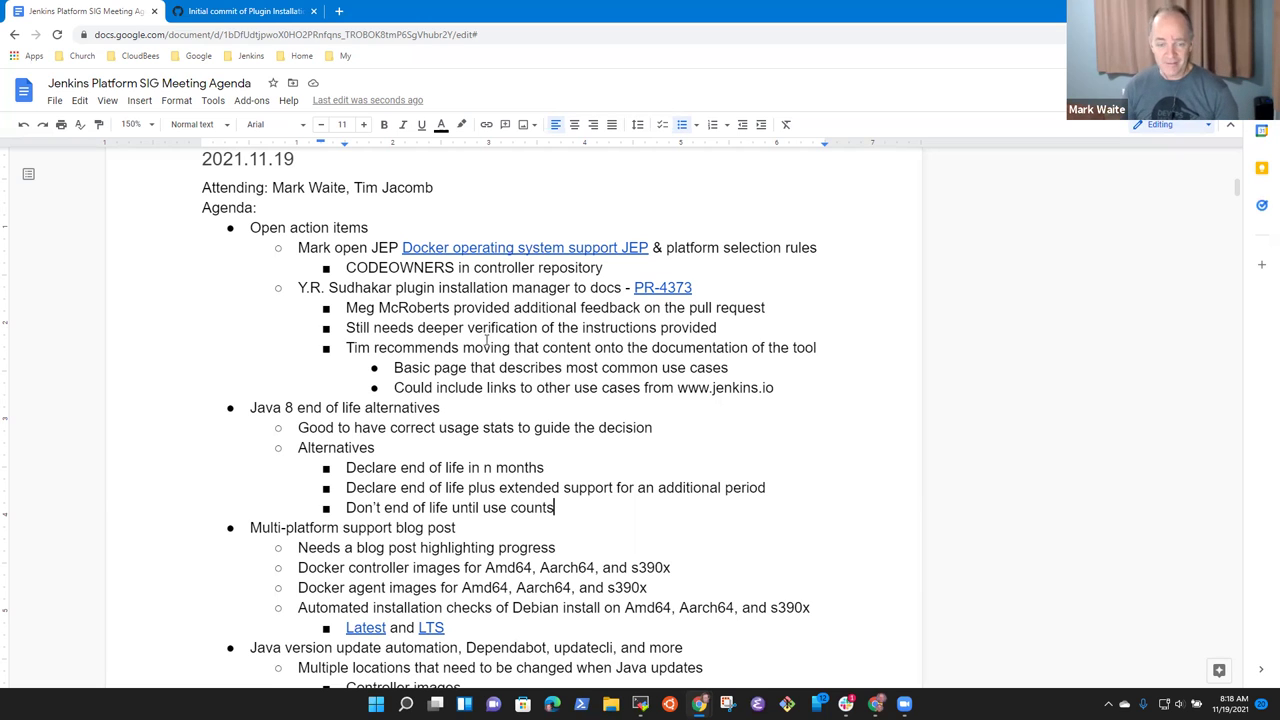
text(reach some thresh)
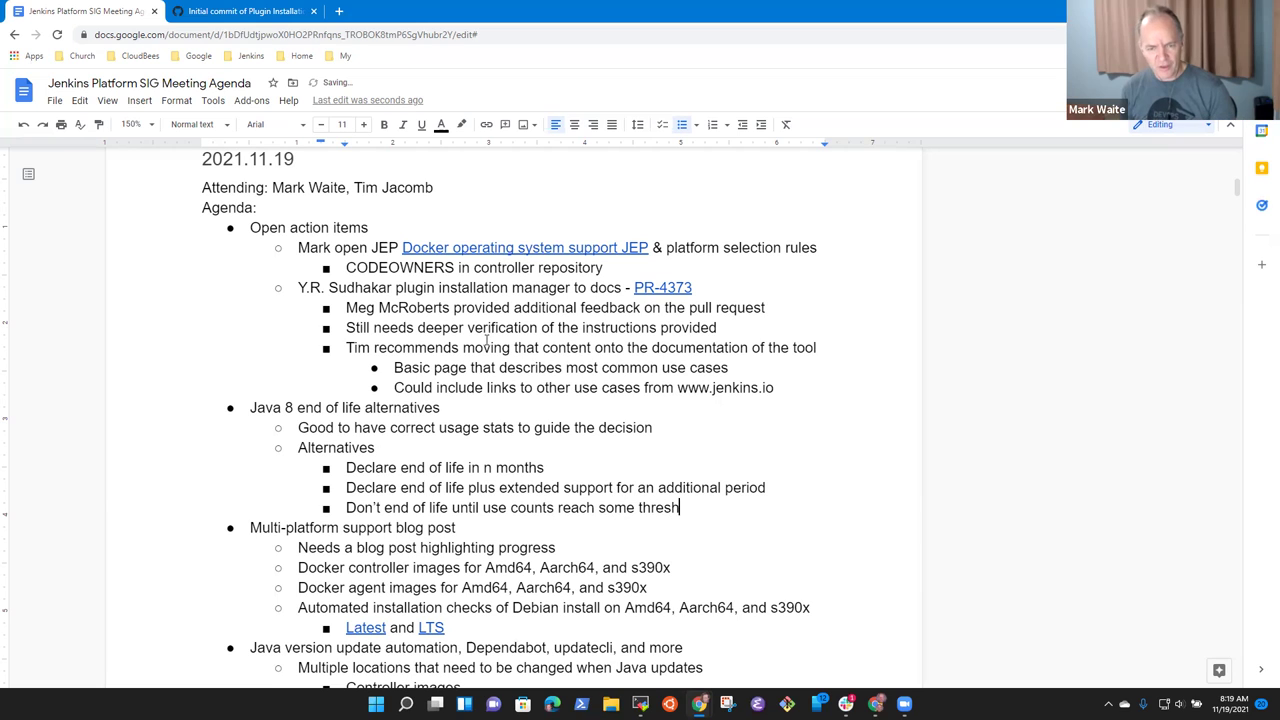
text(old)
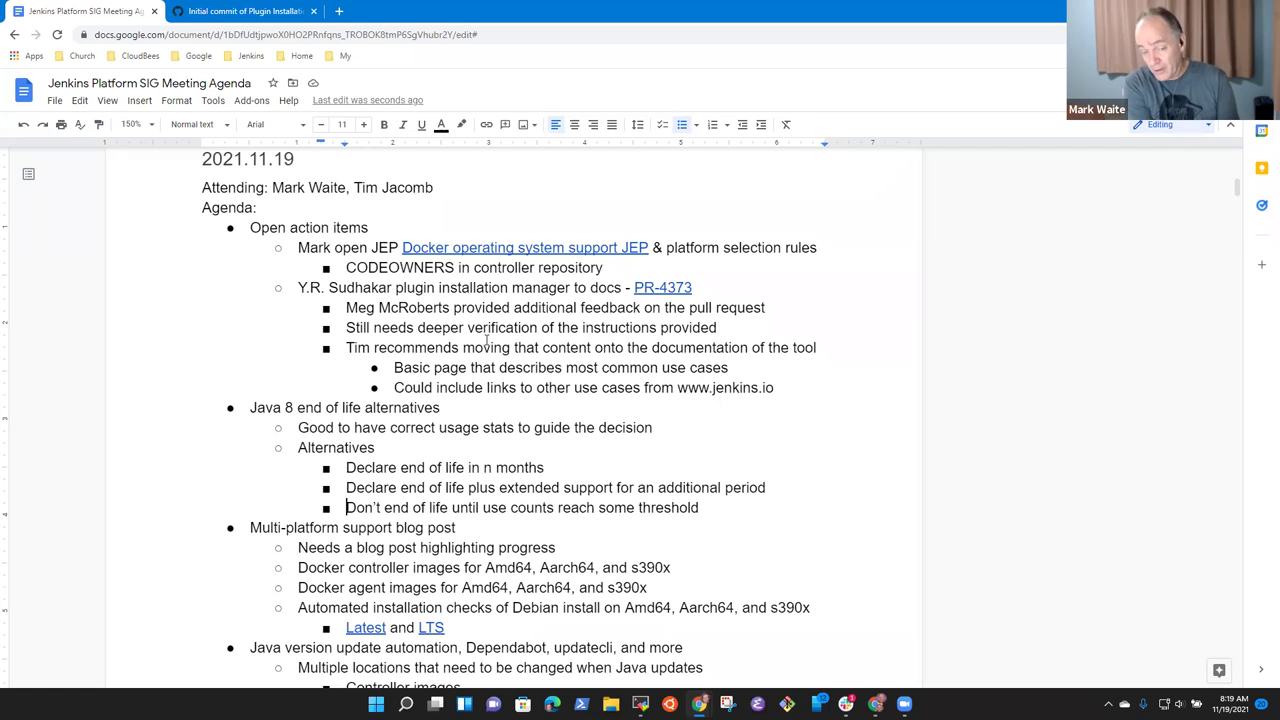
Step: Reword the third alternative, replacing "Don't" with "Declare" and "until" with "when"
key(ctrl+shift+Right)
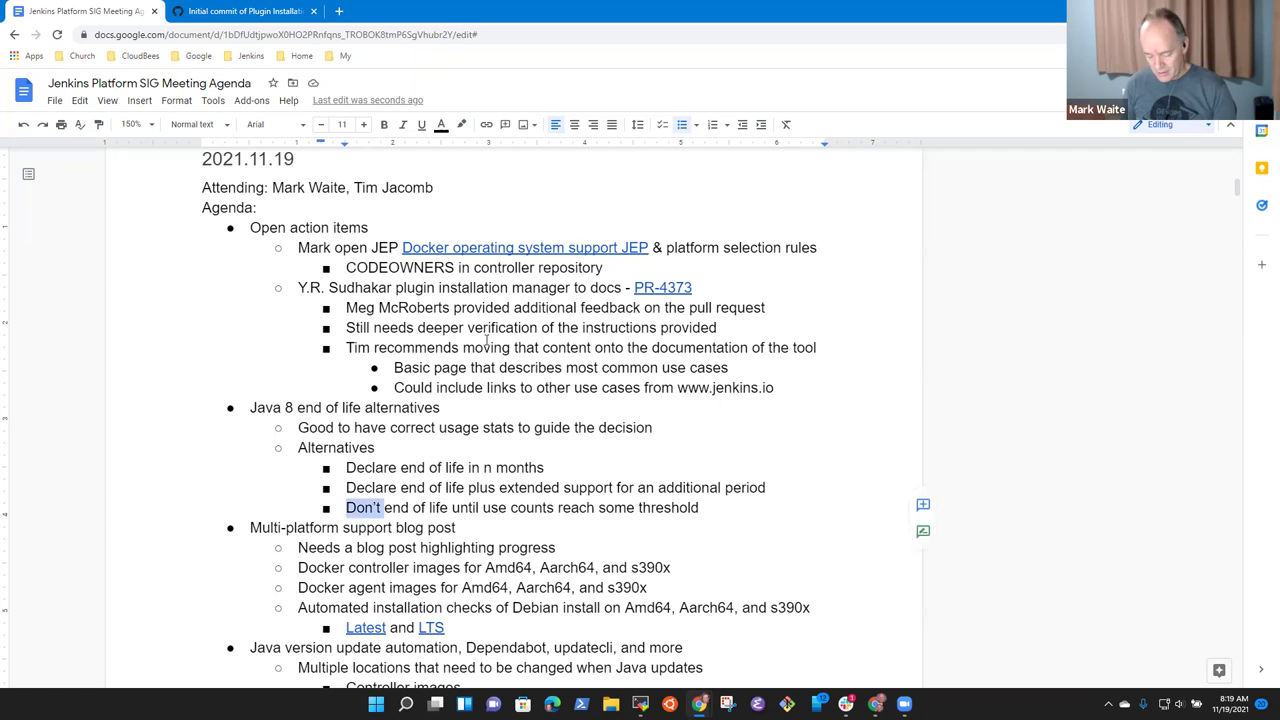
text(Declare)
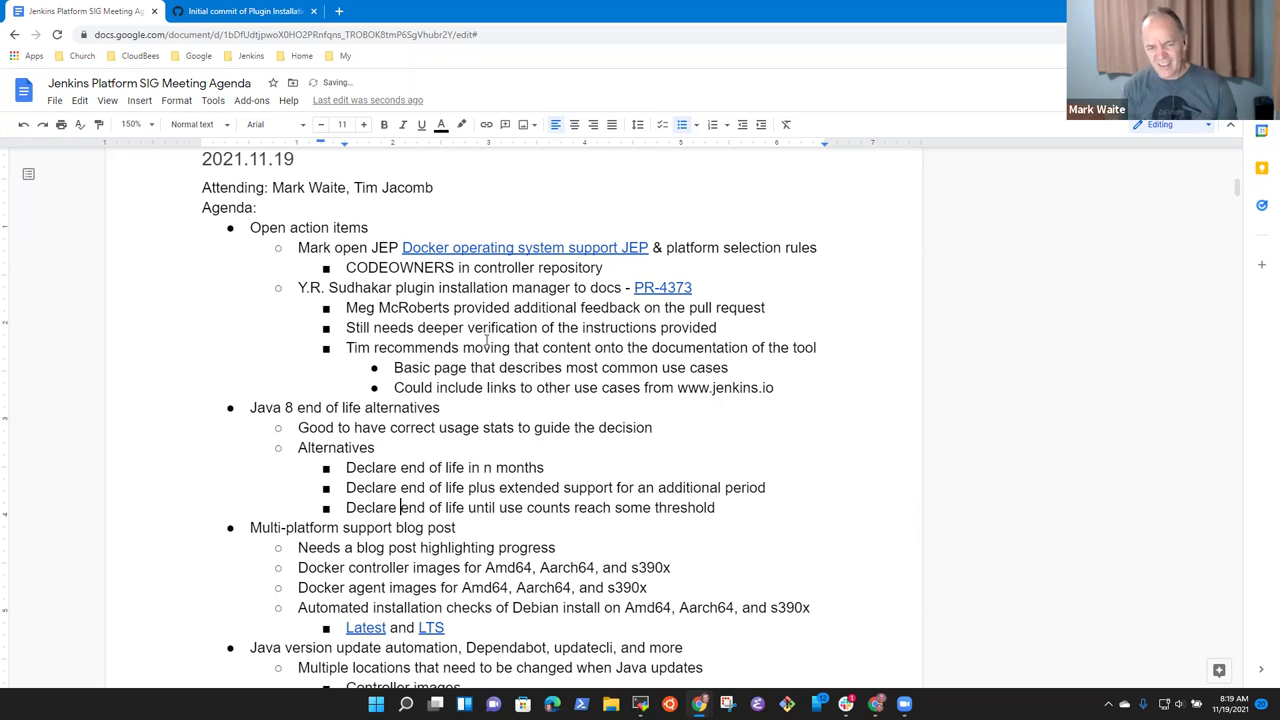
key(ctrl+shift+Right)
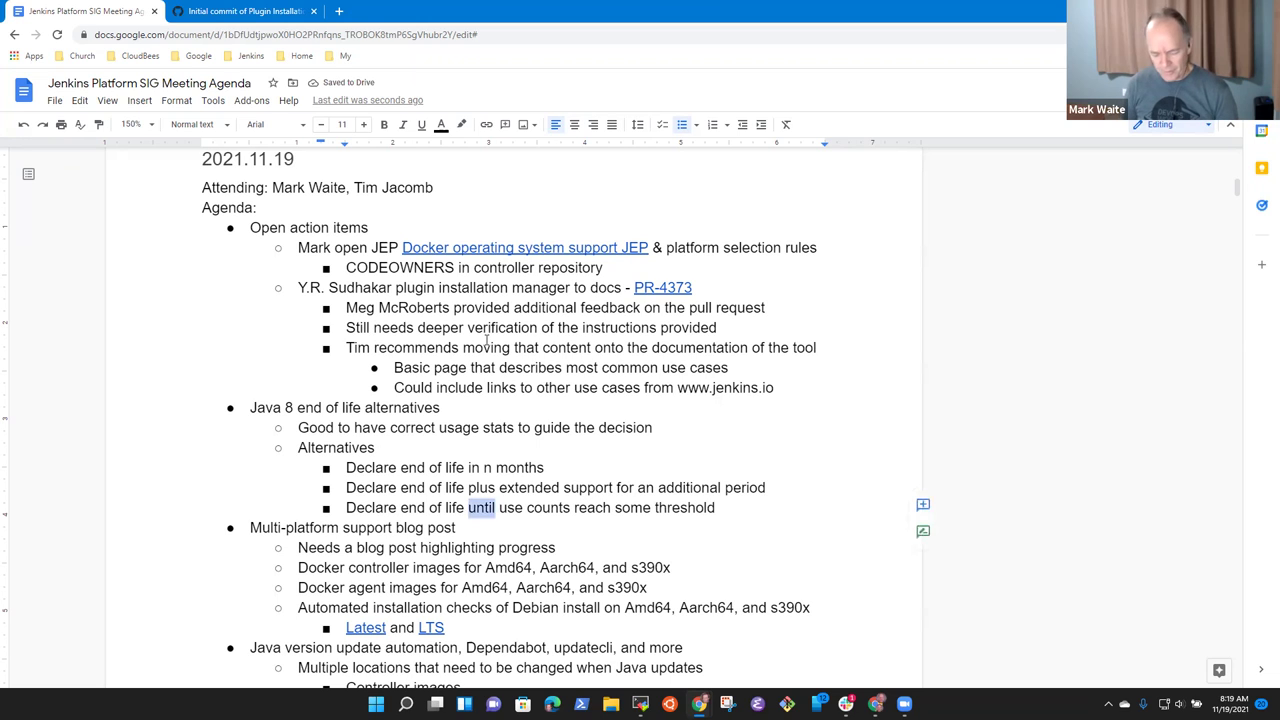
text(when)
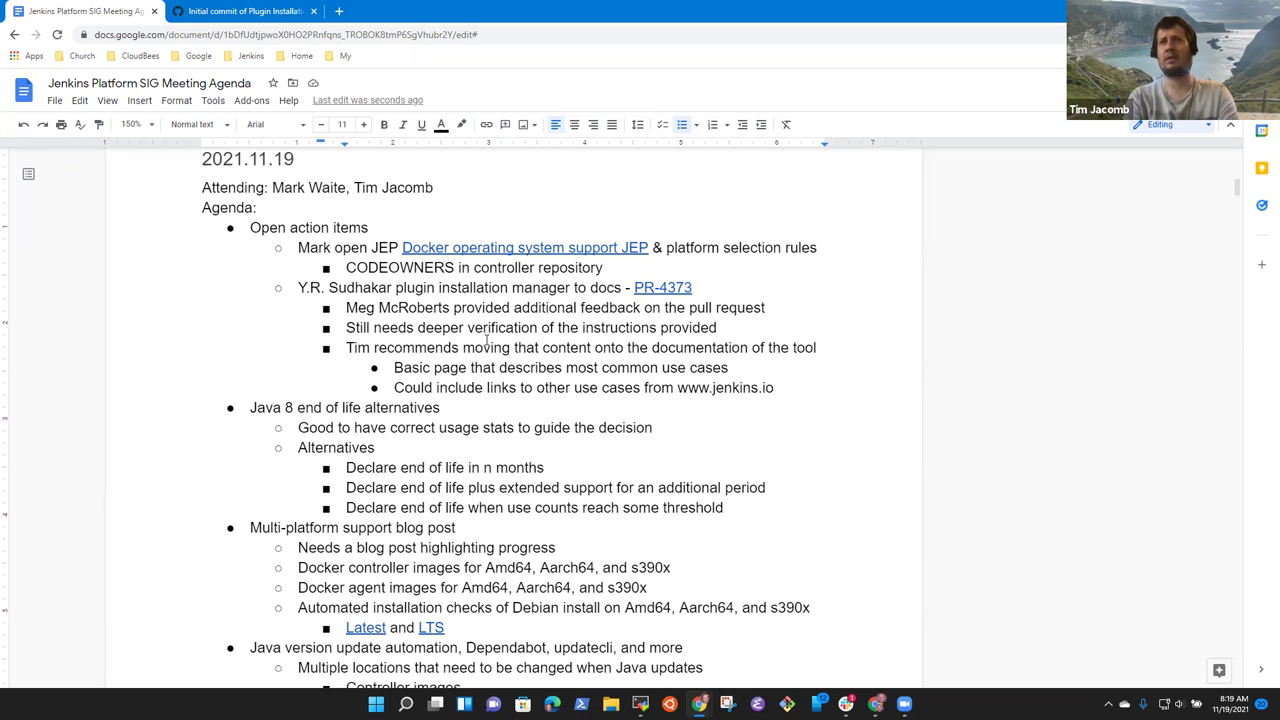
text(()
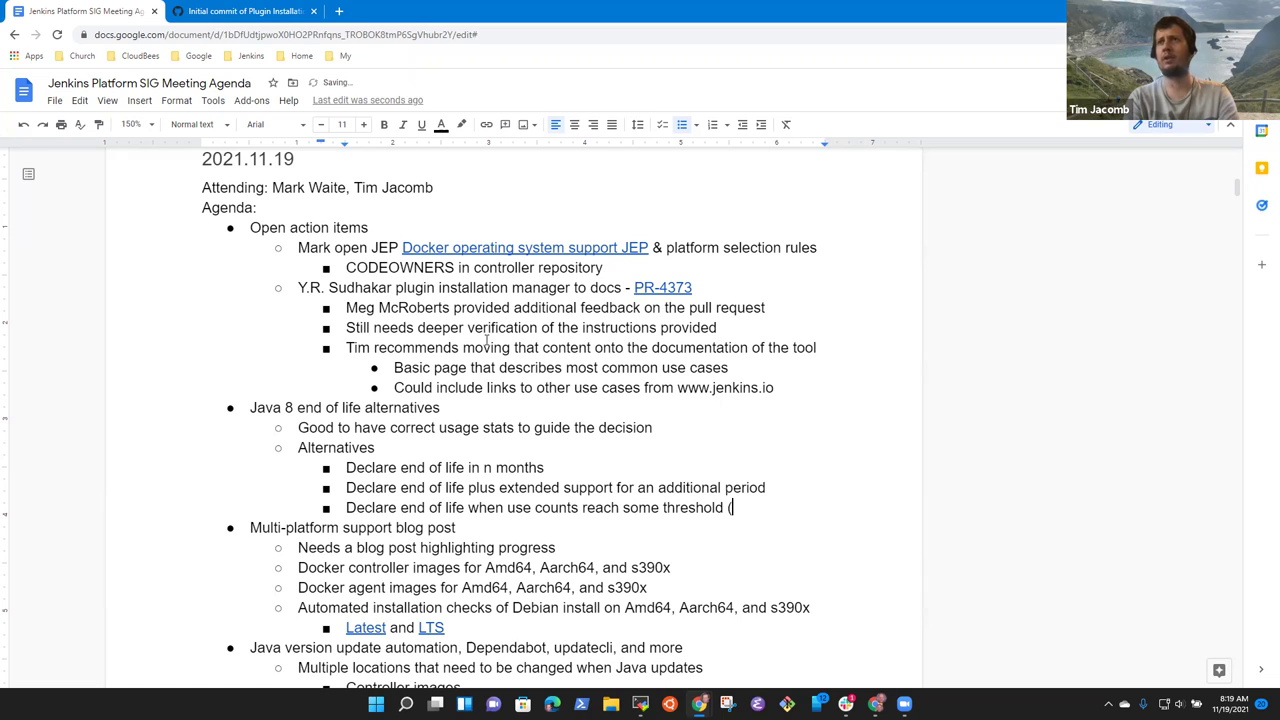
key(BackSpace)
key(BackSpace)
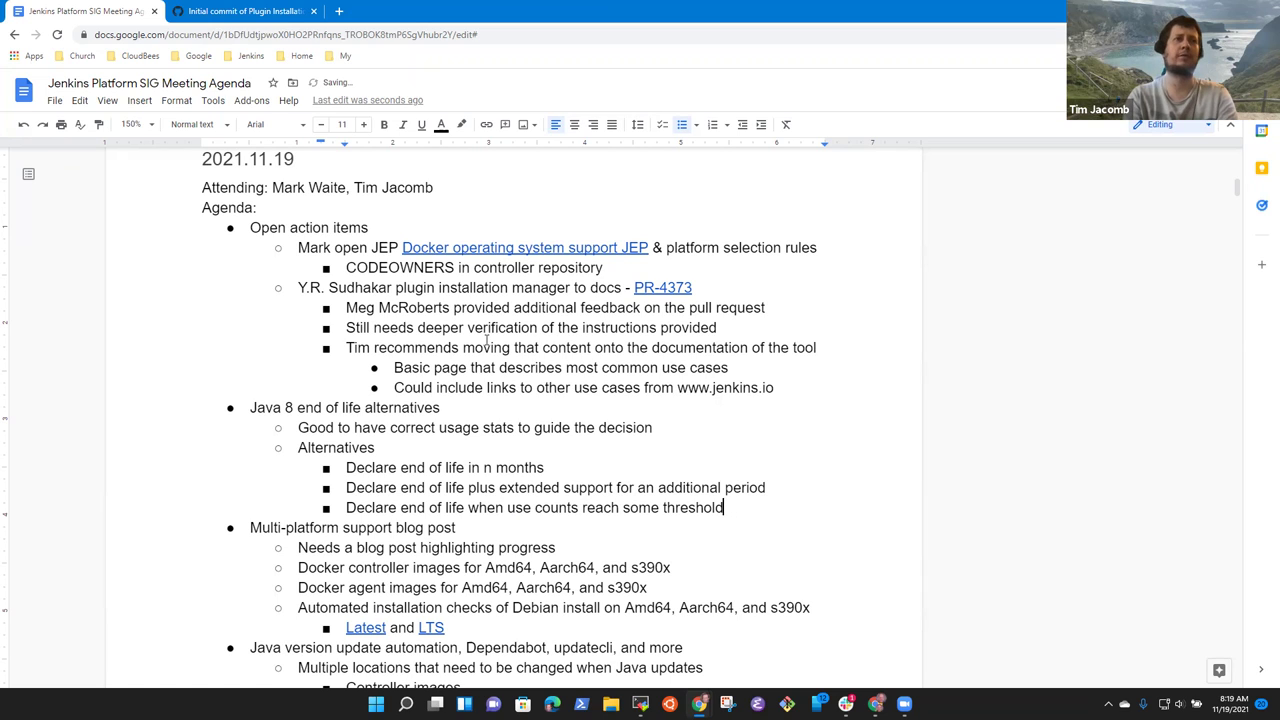
key(Return)
key(Tab)
key(BackSpace)
key(BackSpace)
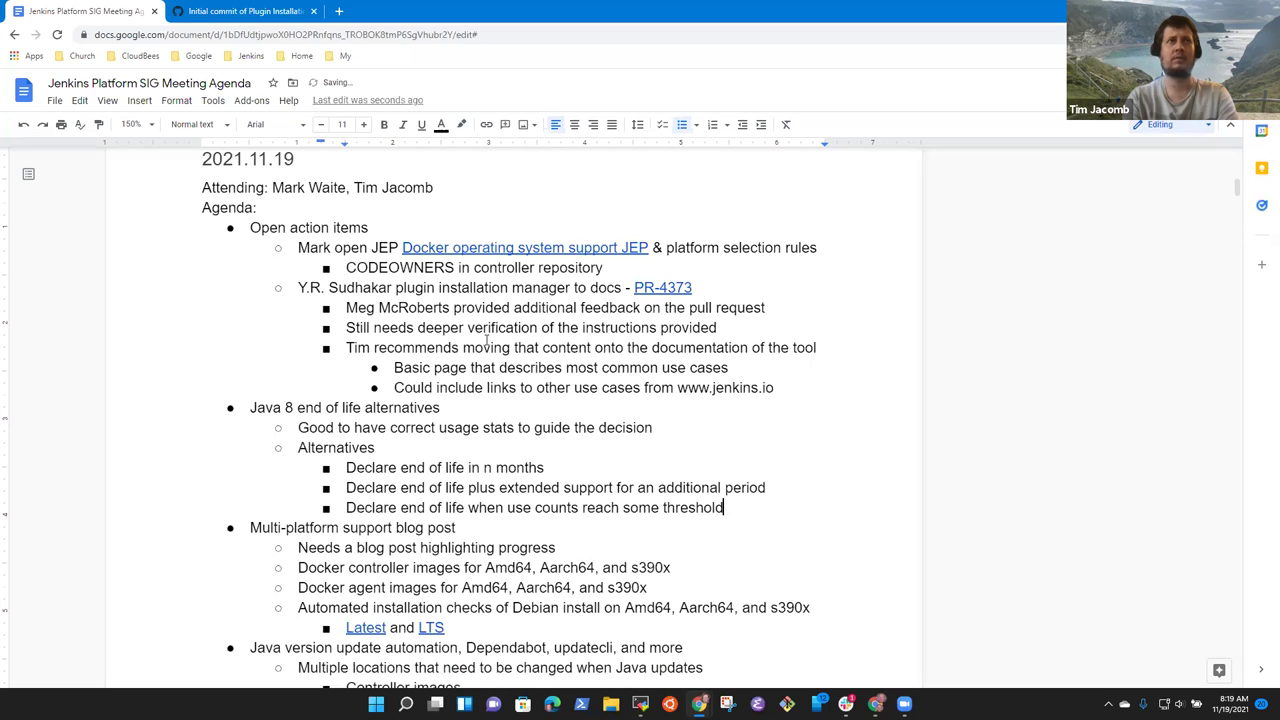
Step: Add a nested bullet under the use-count threshold alternative reading "Not likely helpful, numbers already strong enough"
key(Return)
key(Tab)
text(Not )
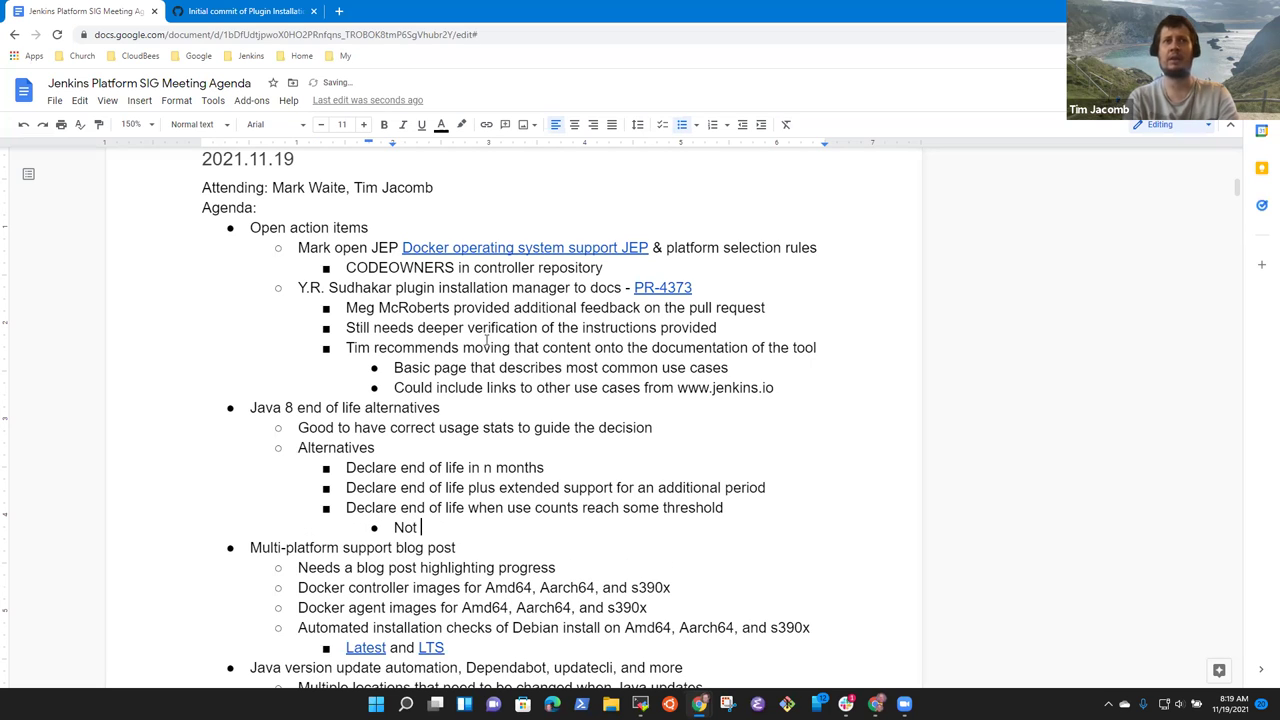
text(likely )
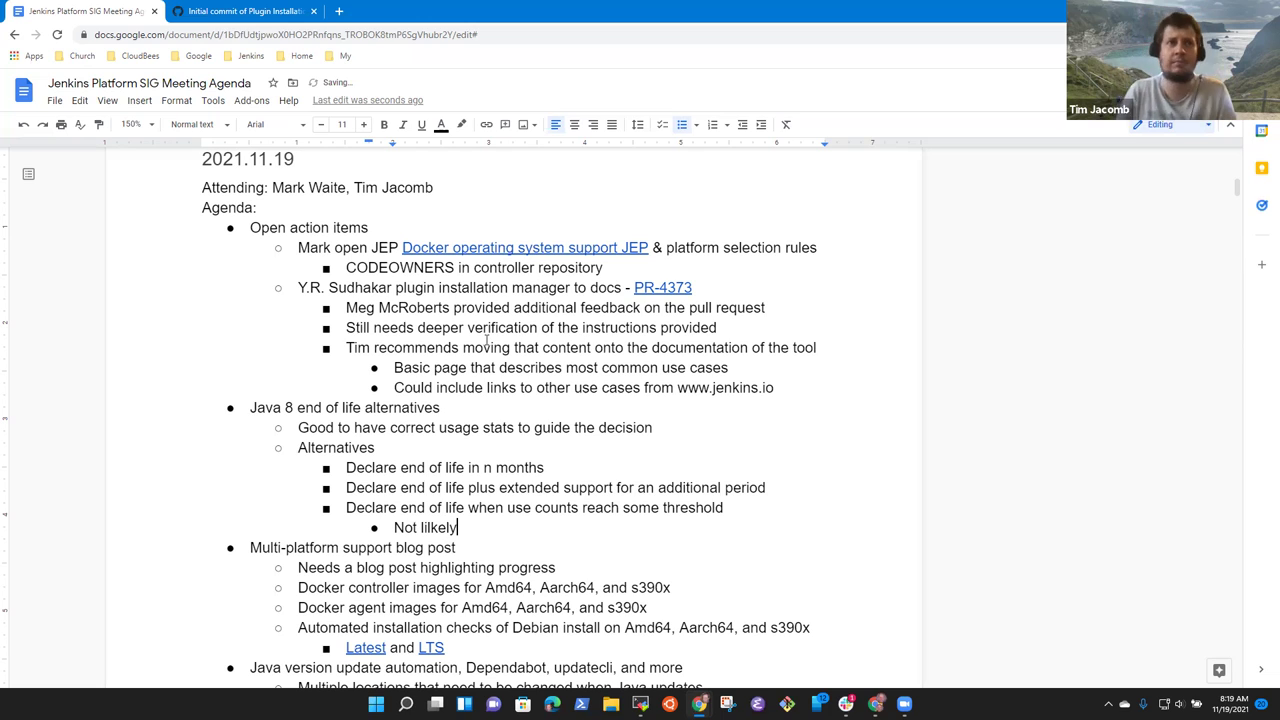
text(helpful,)
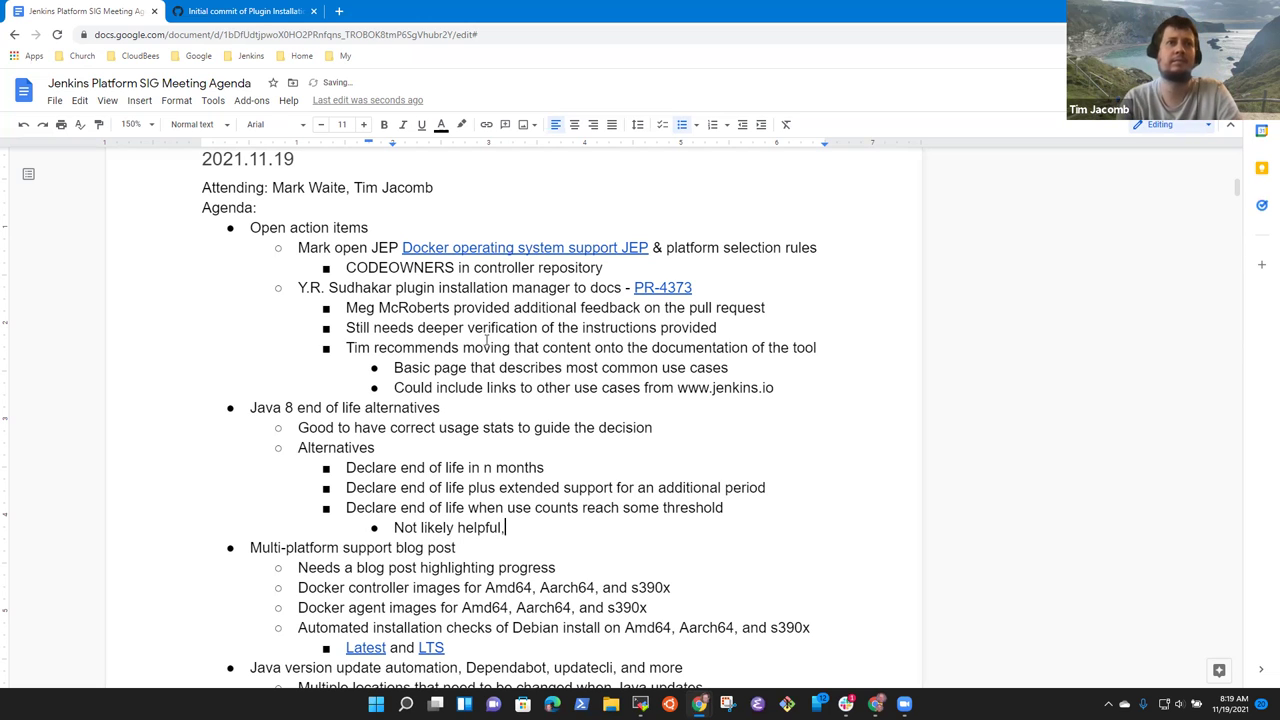
text( numbers alre)
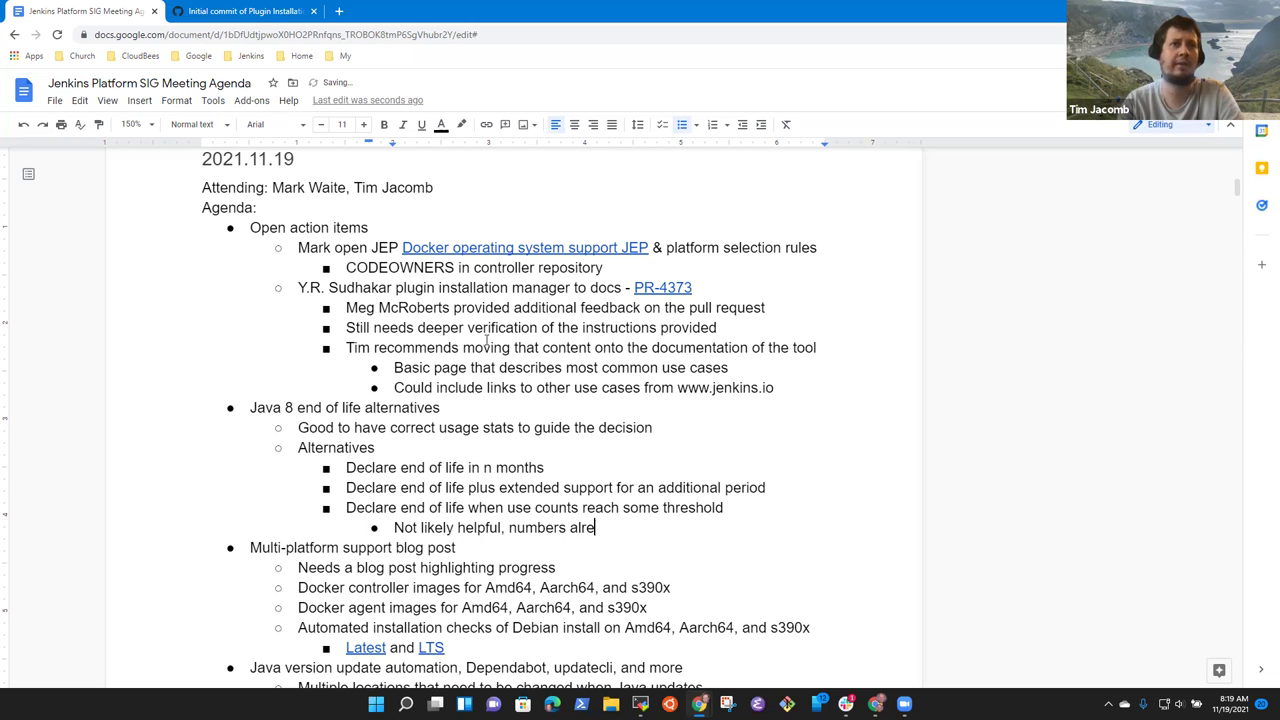
text(ady strong enough)
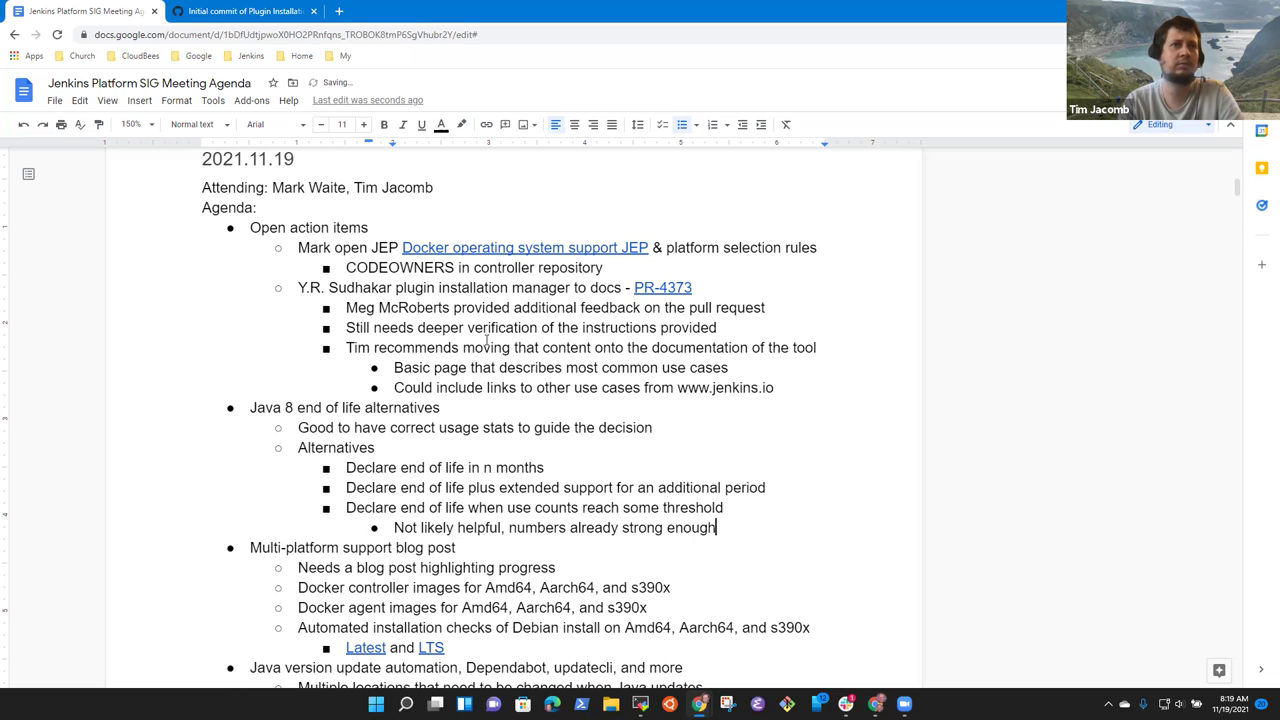
Step: Add a second nested bullet under the threshold alternative reading "Developers and security are the key players in decision"
key(Return)
text(Developers and securti)
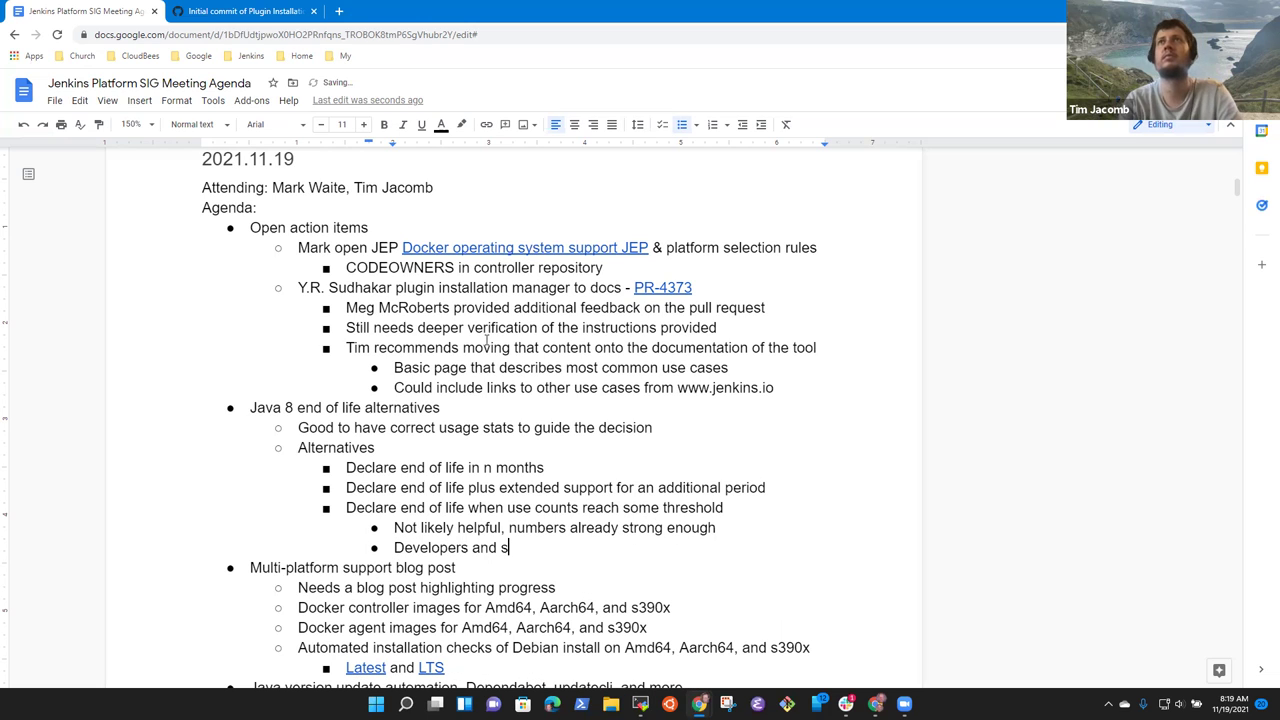
key(BackSpace)
key(BackSpace)
text(ity are the )
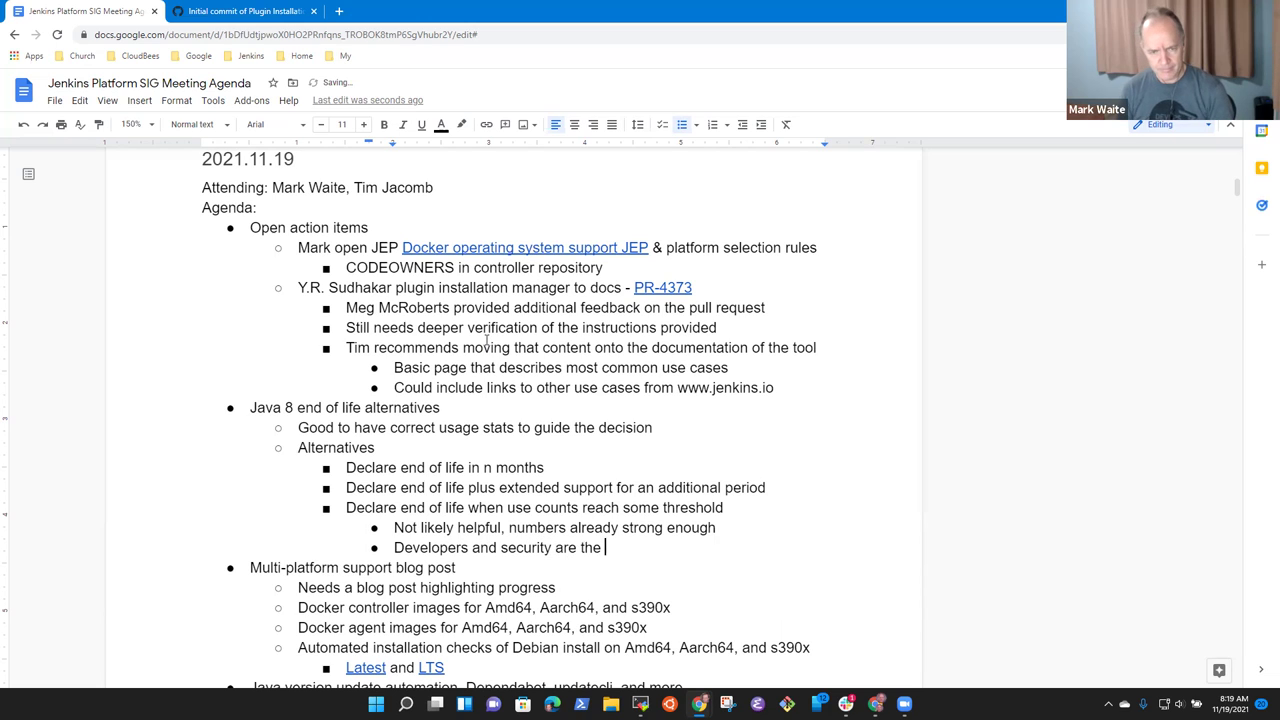
text(key players)
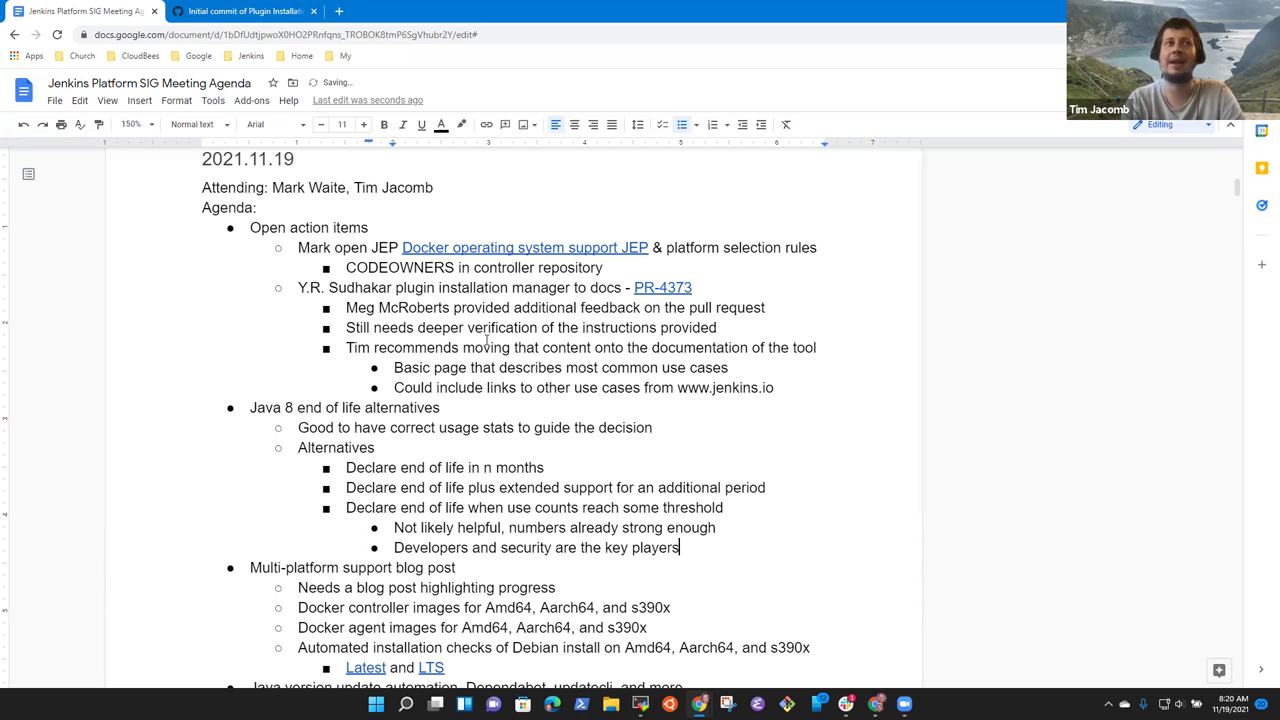
text( in decision)
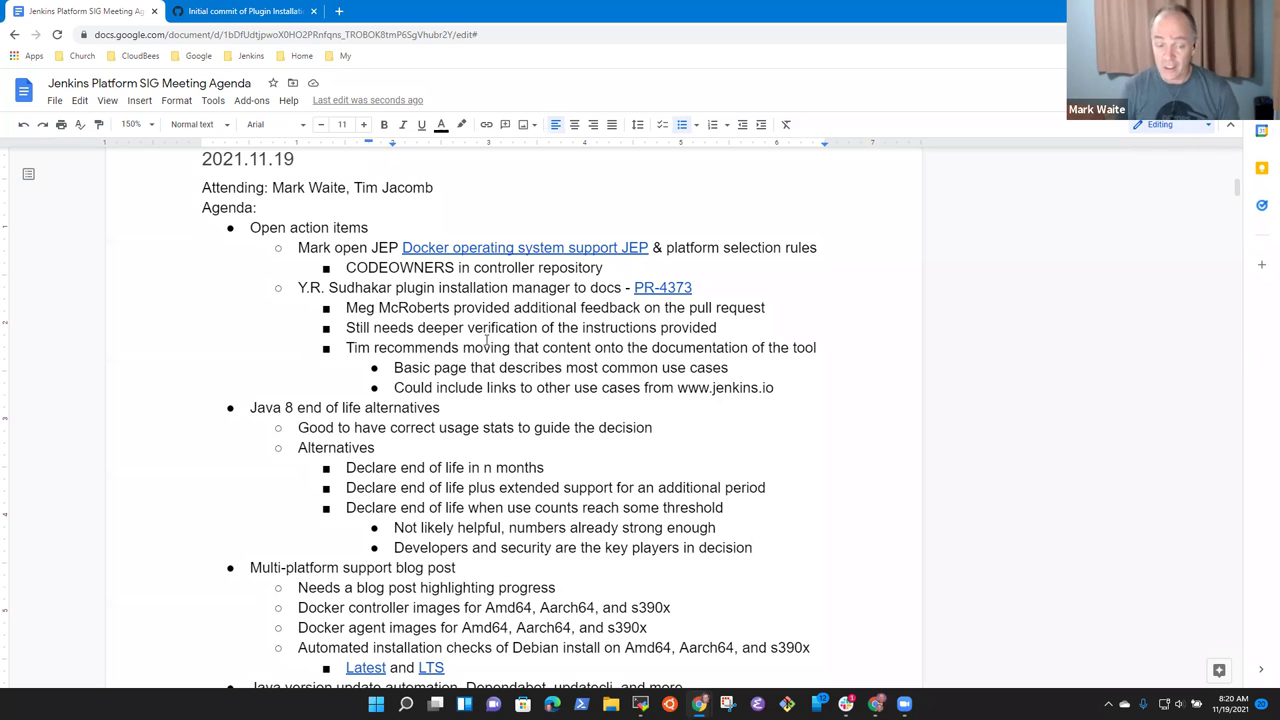
Step: Add a bullet at the same level as "Alternatives" reading "JEP similar to the Docker image change"
key(Up)
key(Down)
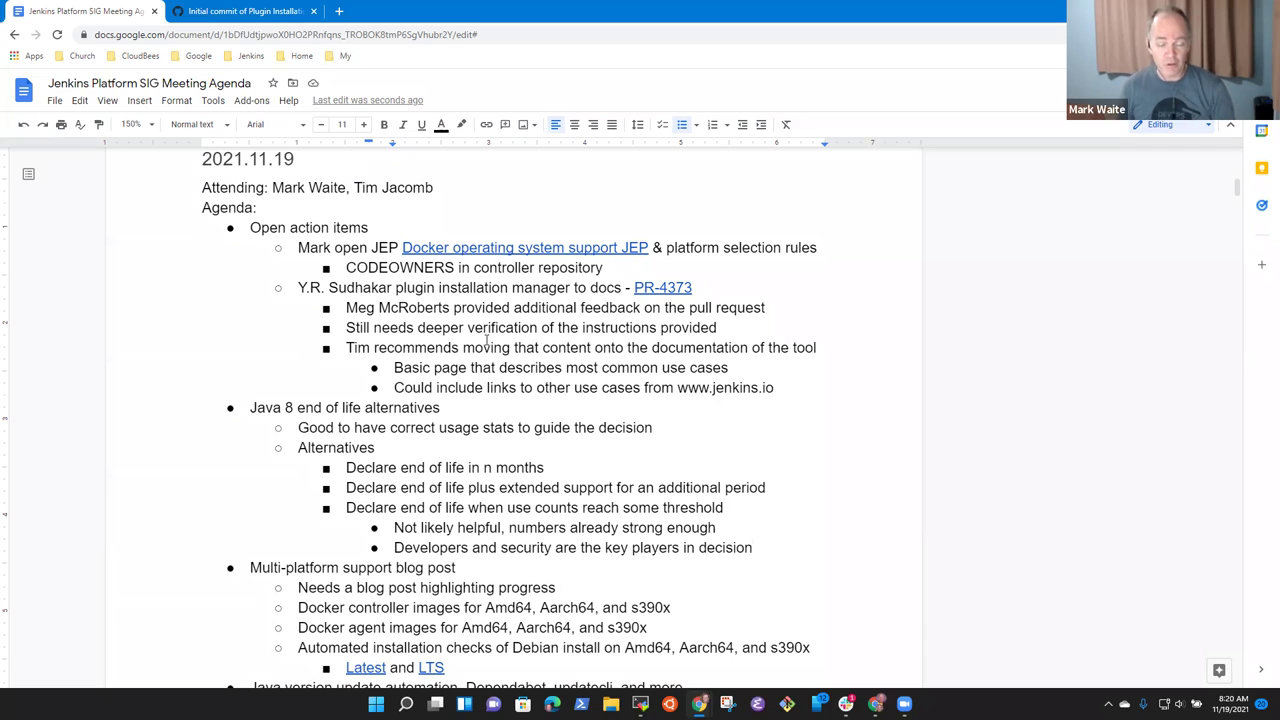
key(Return)
key(shift+Tab)
key(shift+Tab)
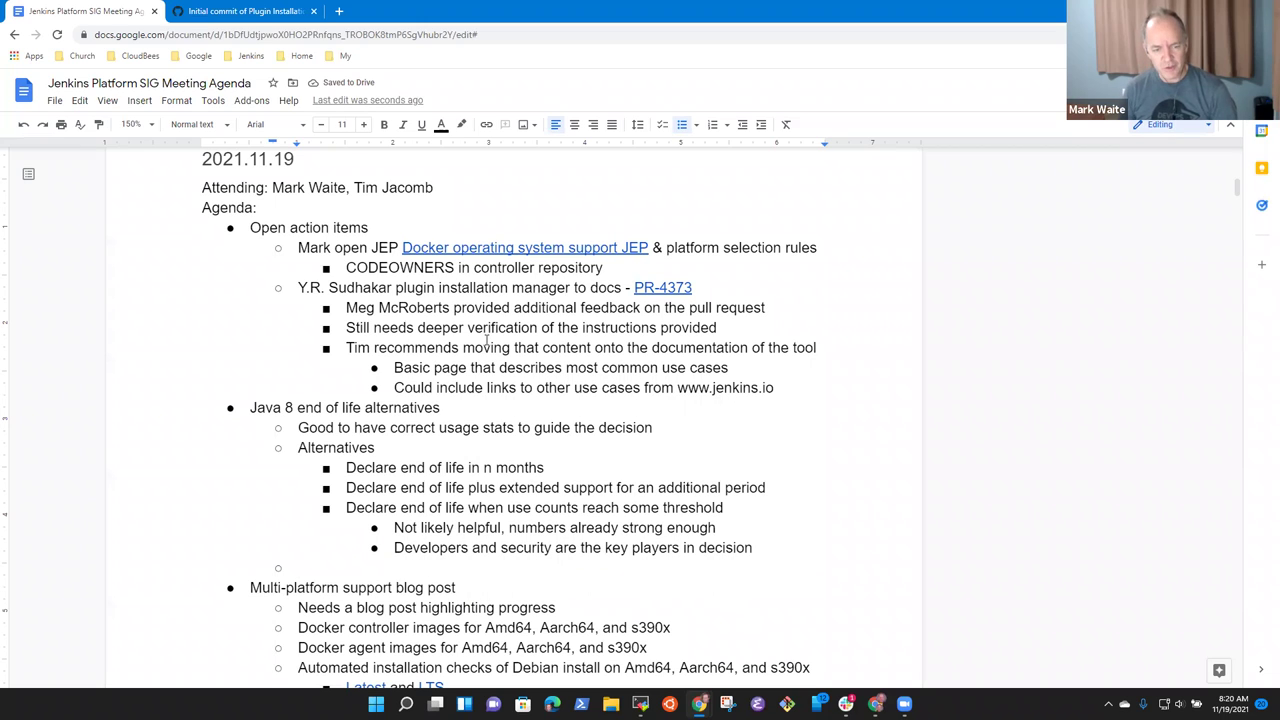
text(Assu)
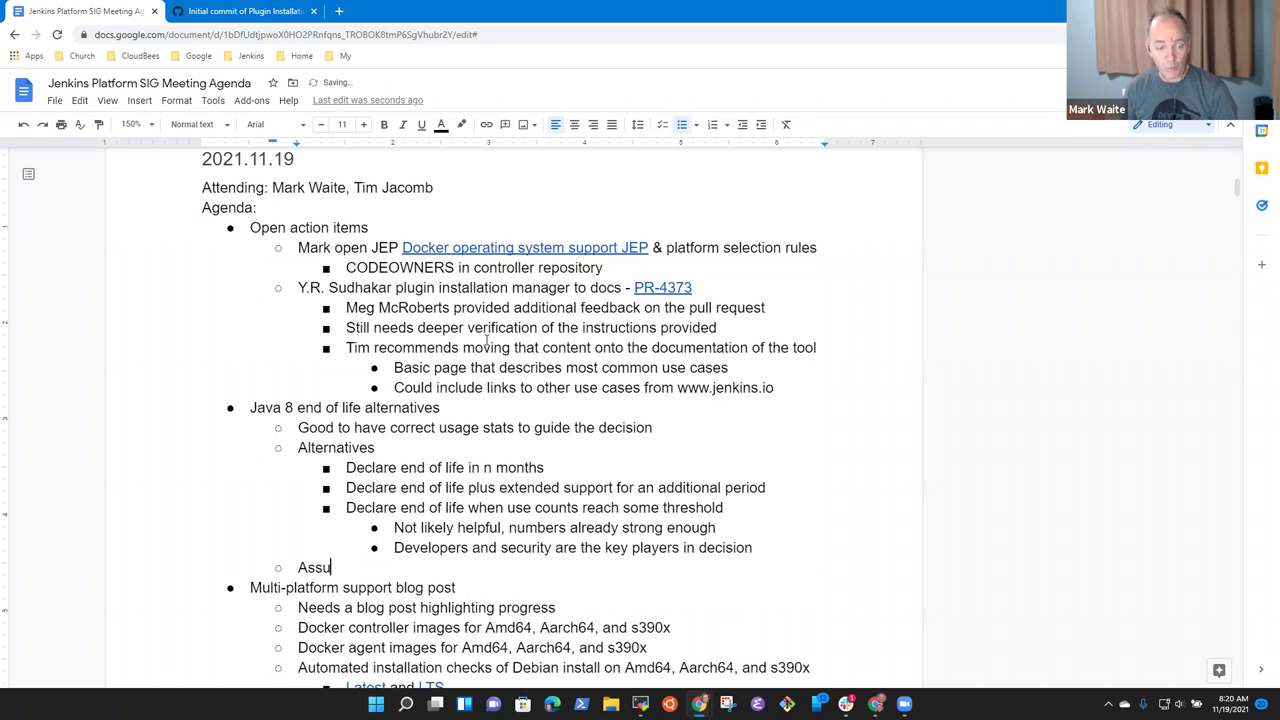
key(BackSpace)
key(BackSpace)
key(BackSpace)
key(BackSpace)
text(J)
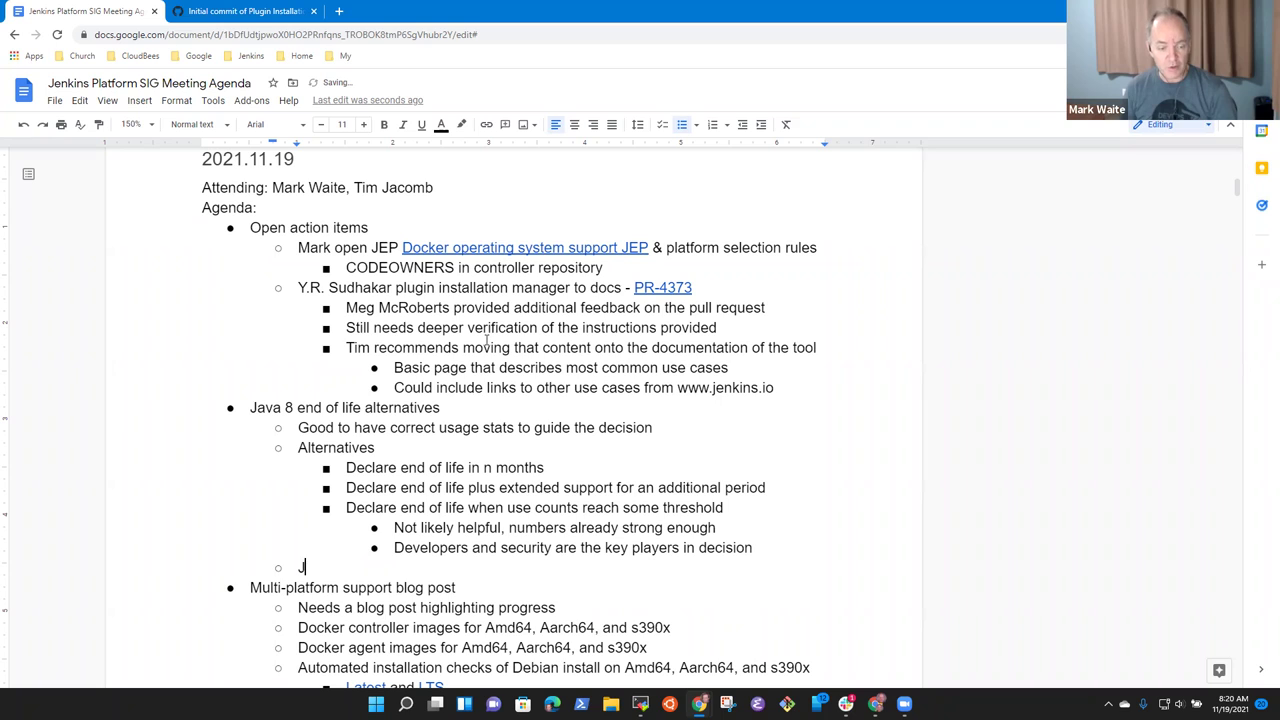
text(EP sunset)
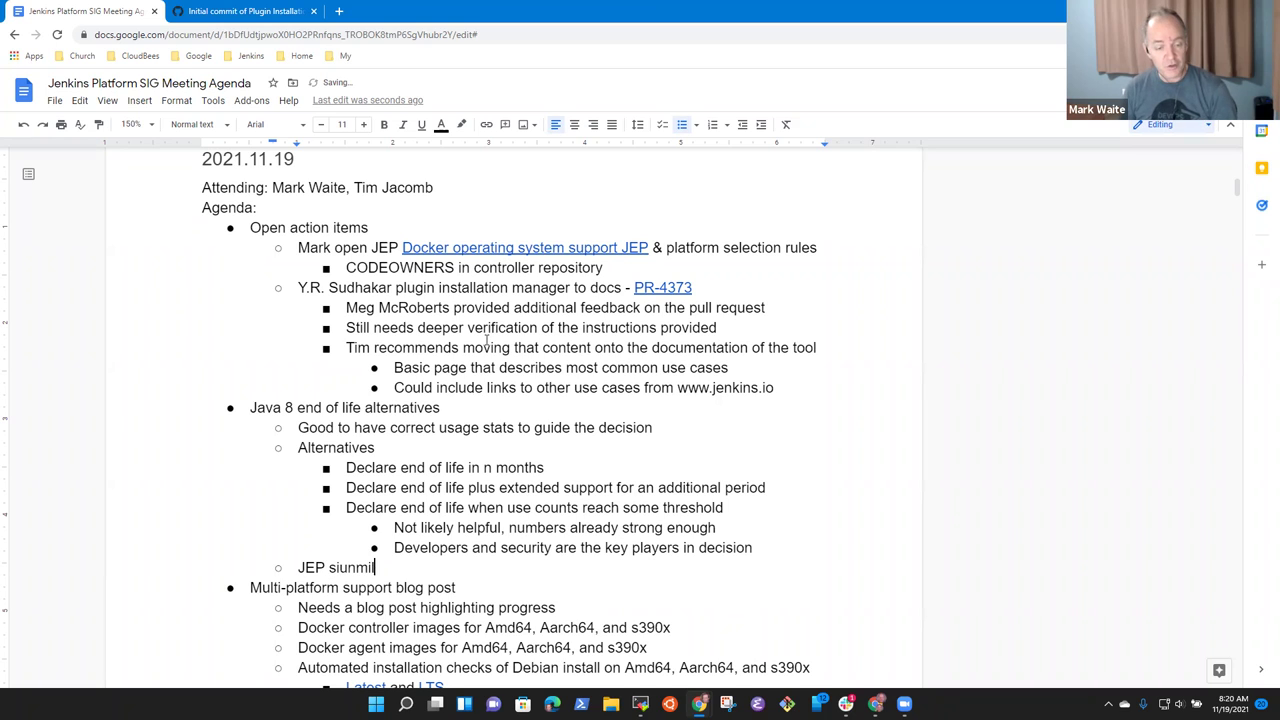
key(ctrl+BackSpace)
text(similar to teh)
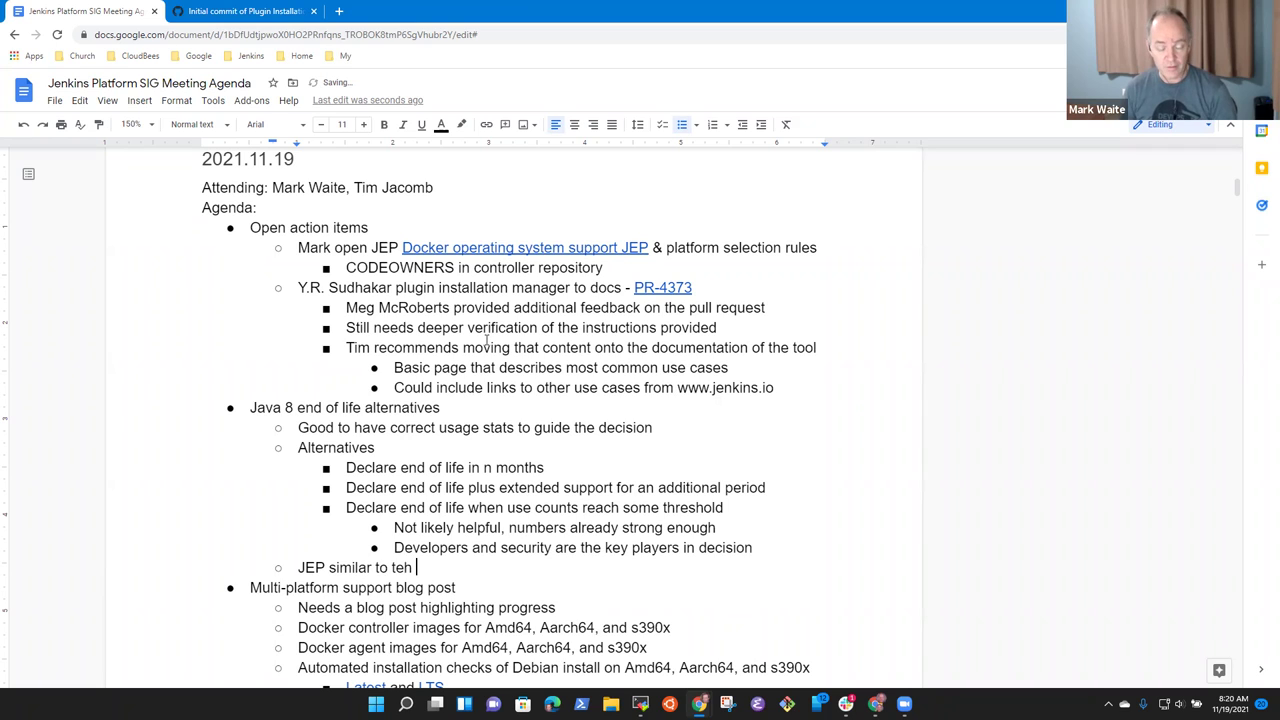
key(BackSpace)
key(ctrl+BackSpace)
text(the Docker image)
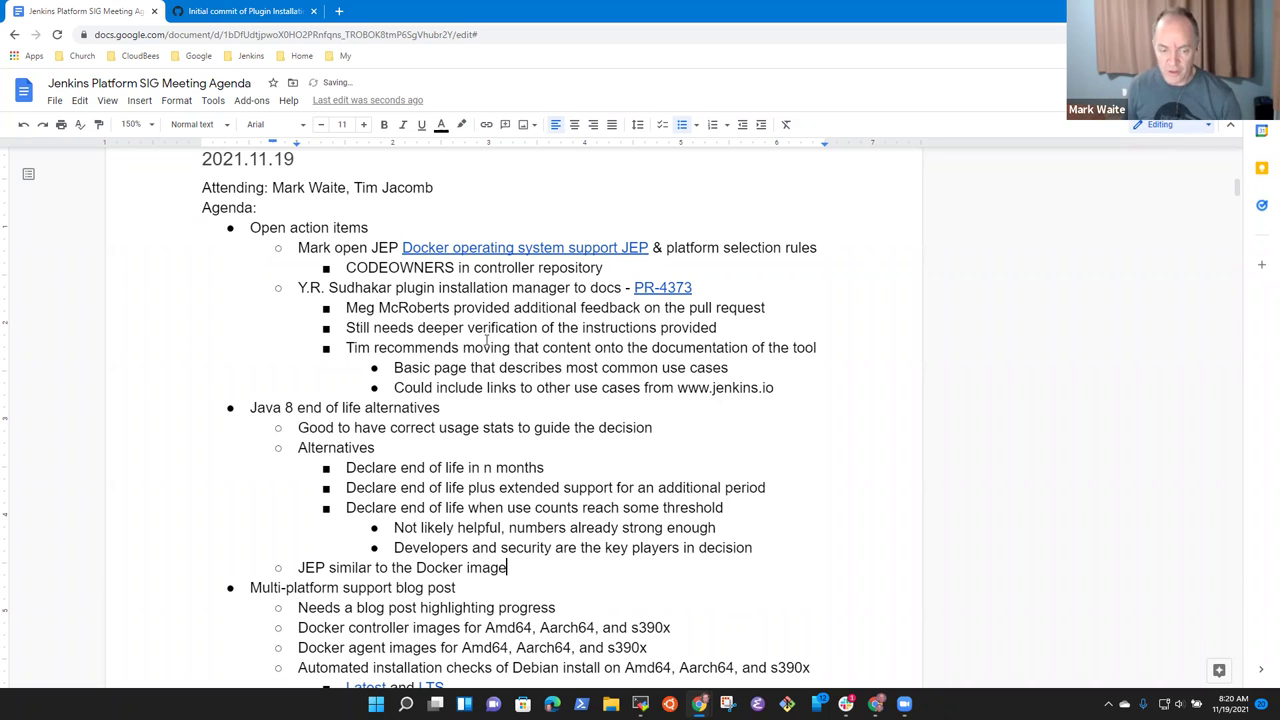
text( change)
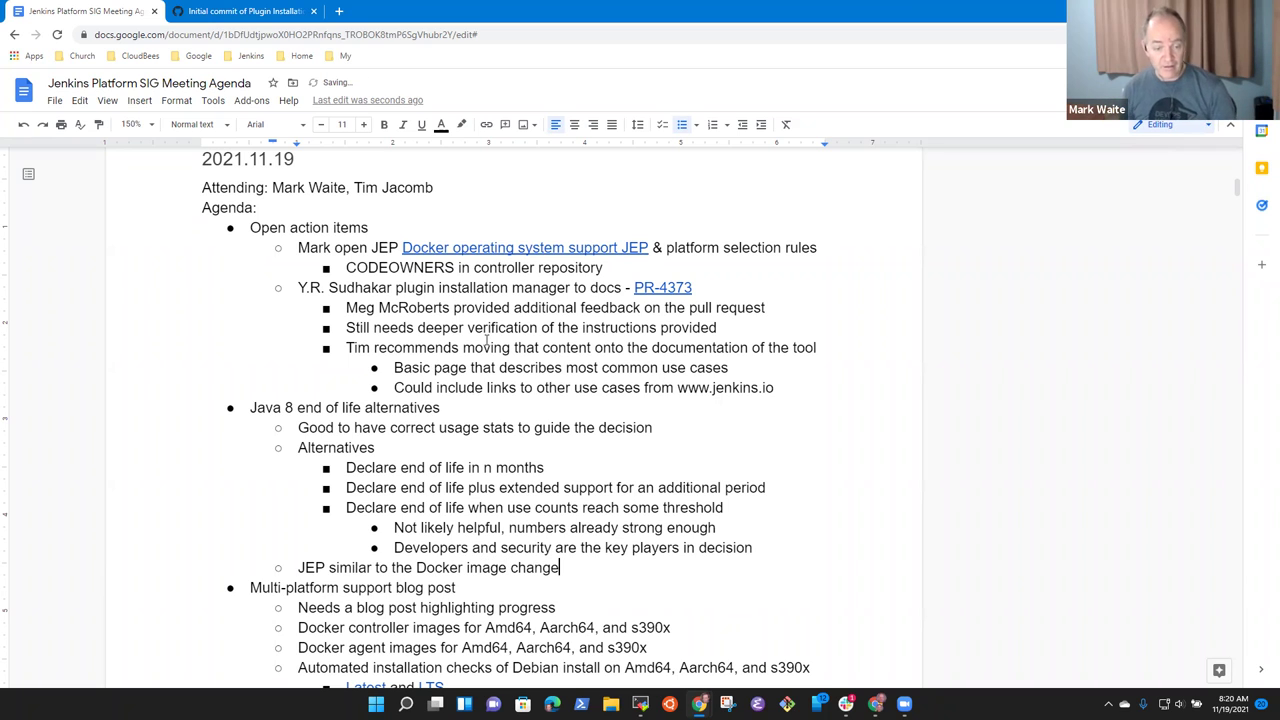
Step: Add a bullet below the JEP note, at the same level, reading "Does this need to be connected to Java 17?"
key(shift+End)
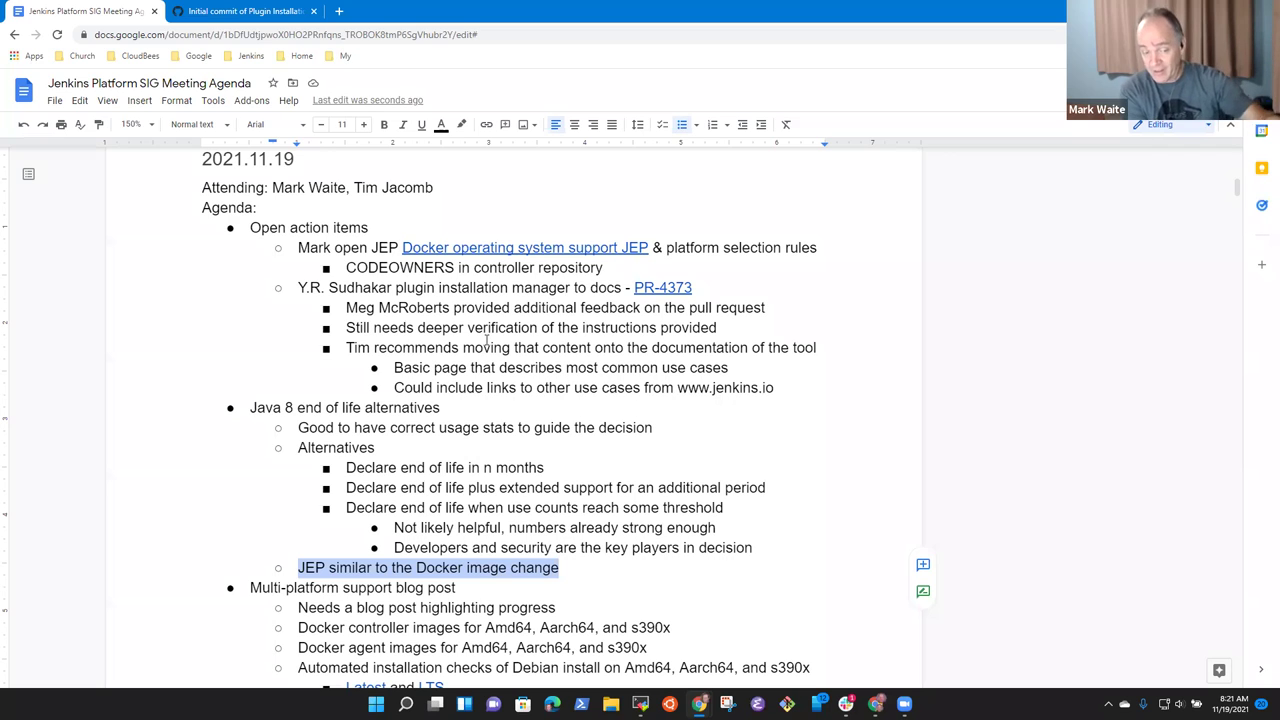
key(Right)
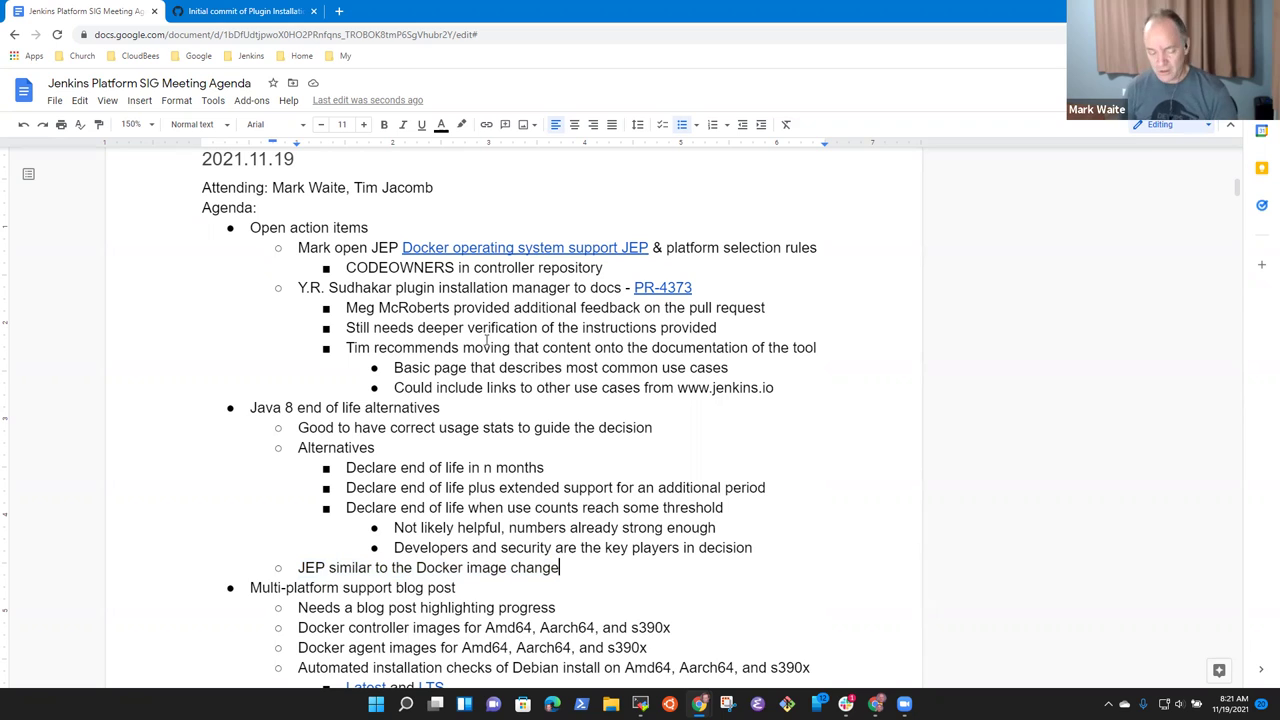
key(Return)
key(Tab)
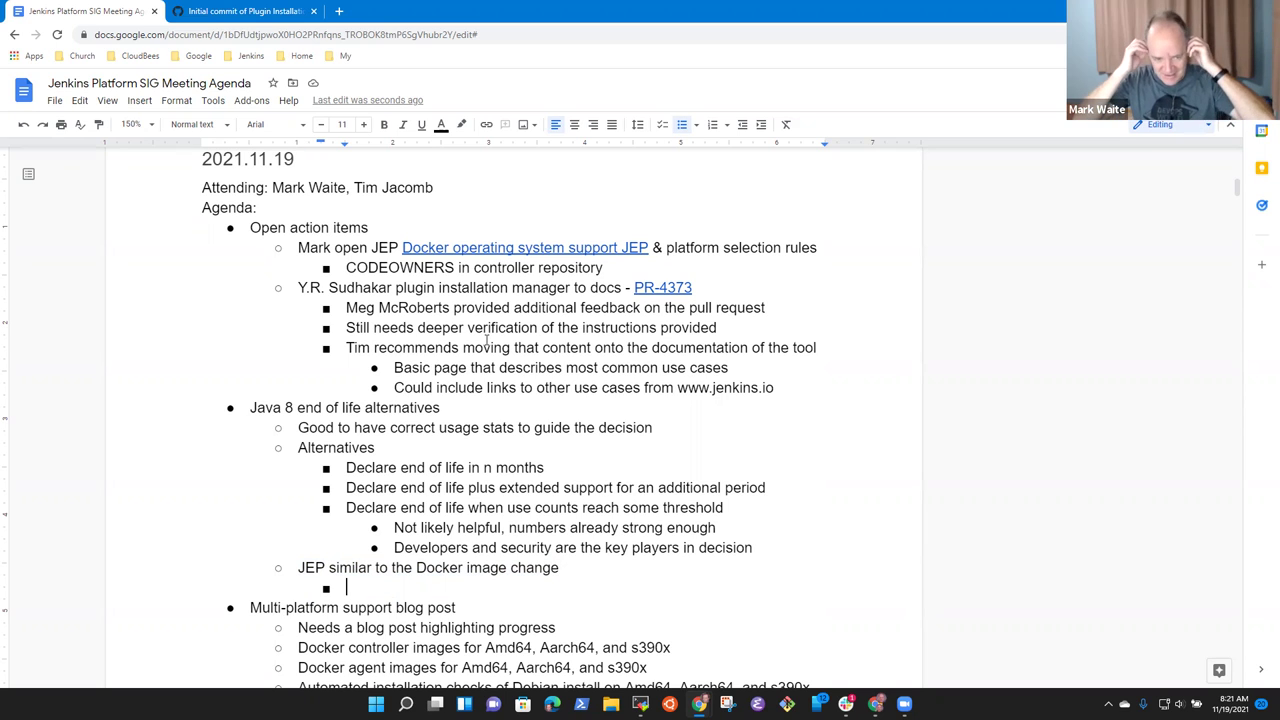
key(shift+Tab)
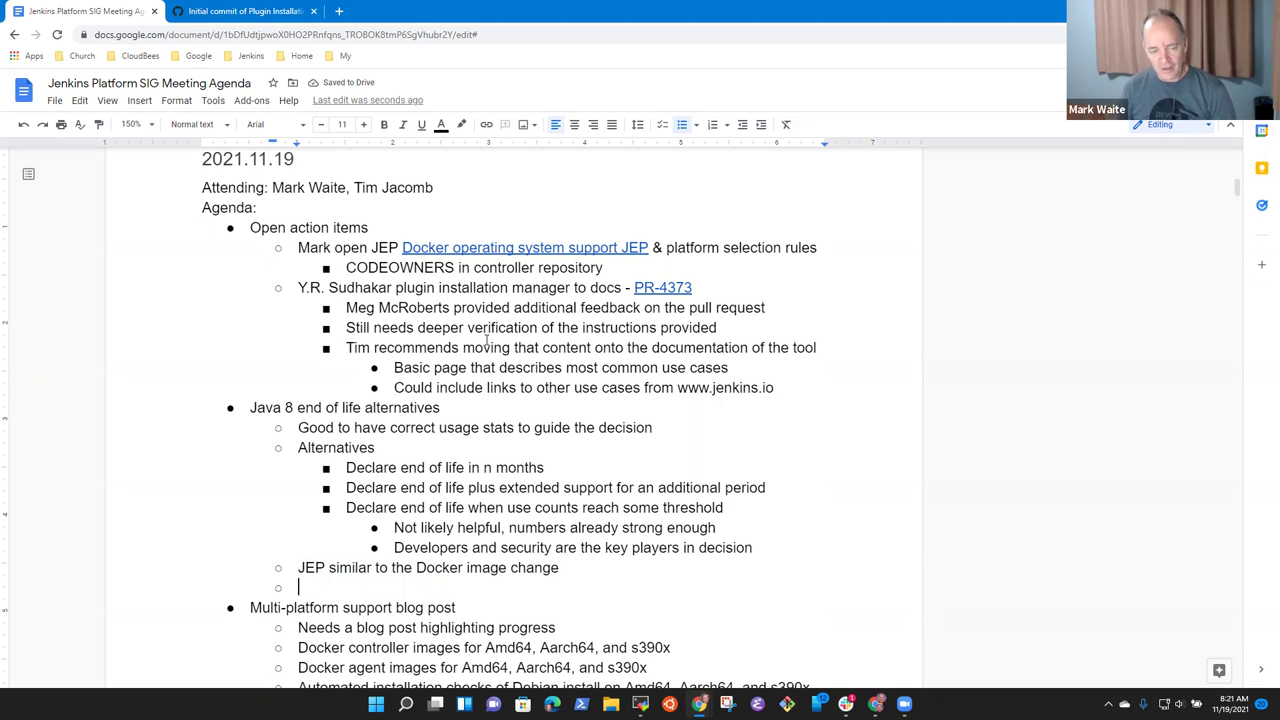
text(Does this )
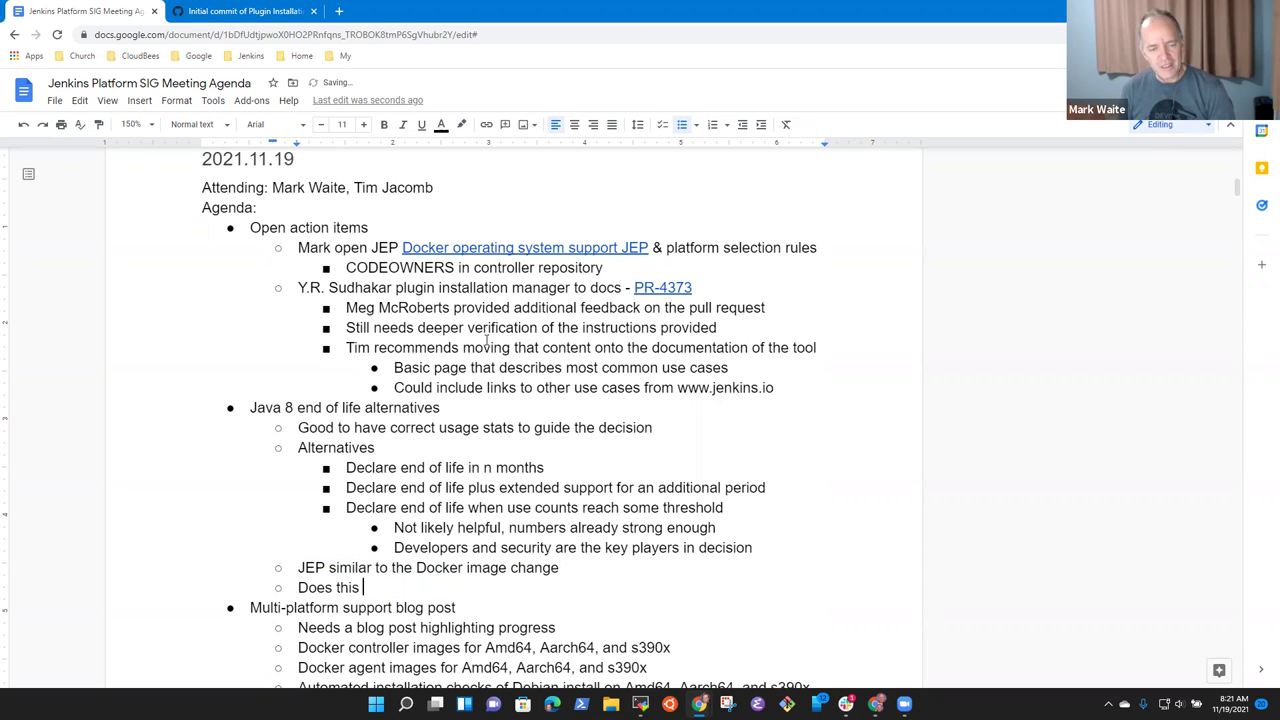
text(need to be con)
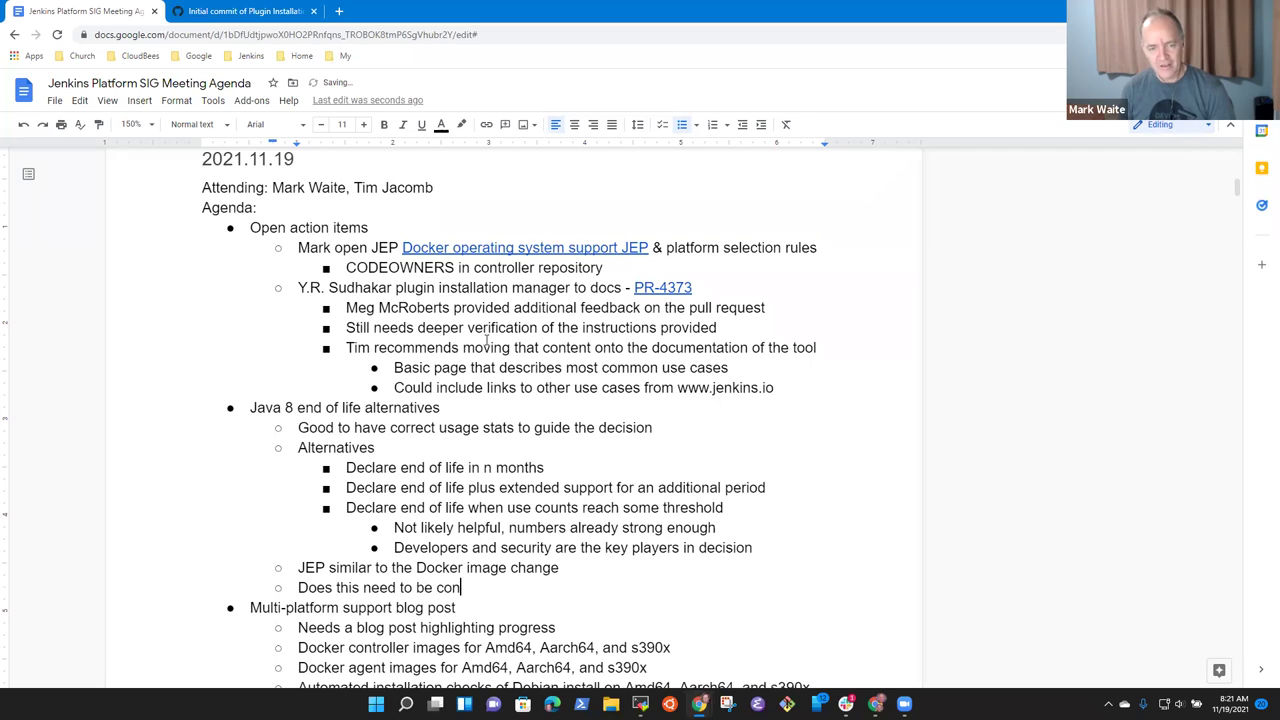
text(nected to Java 1)
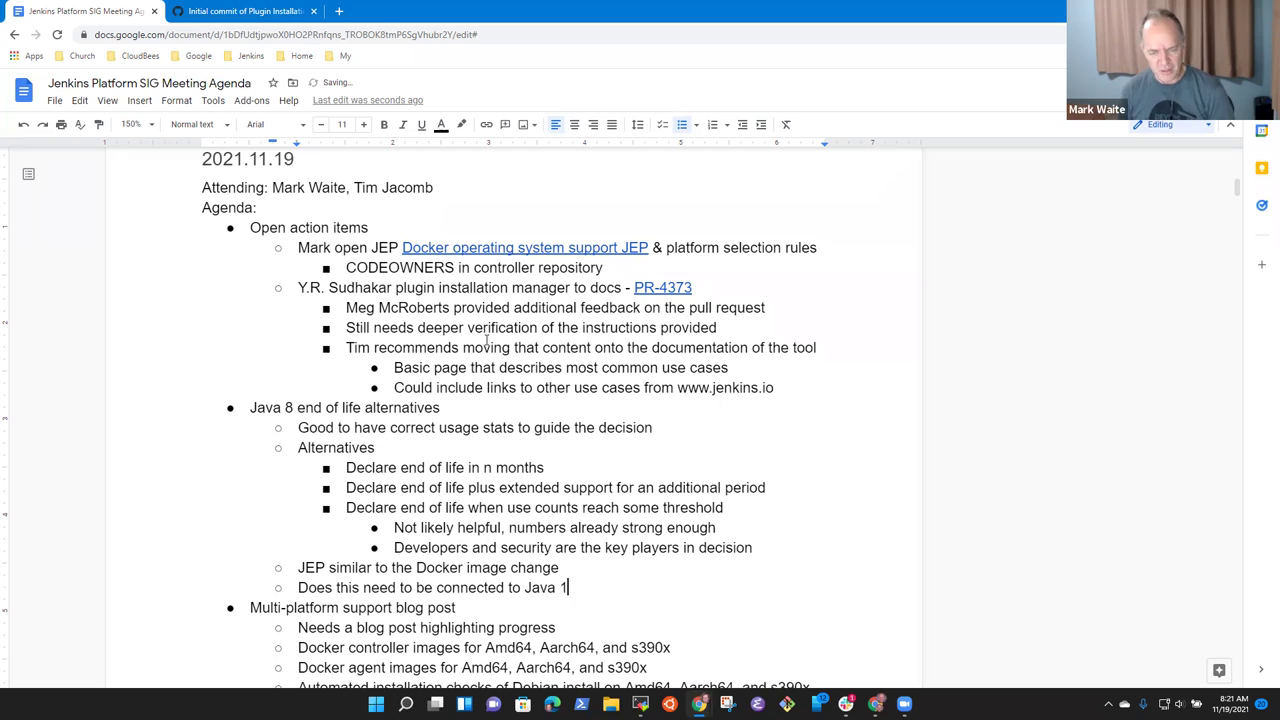
text(7)
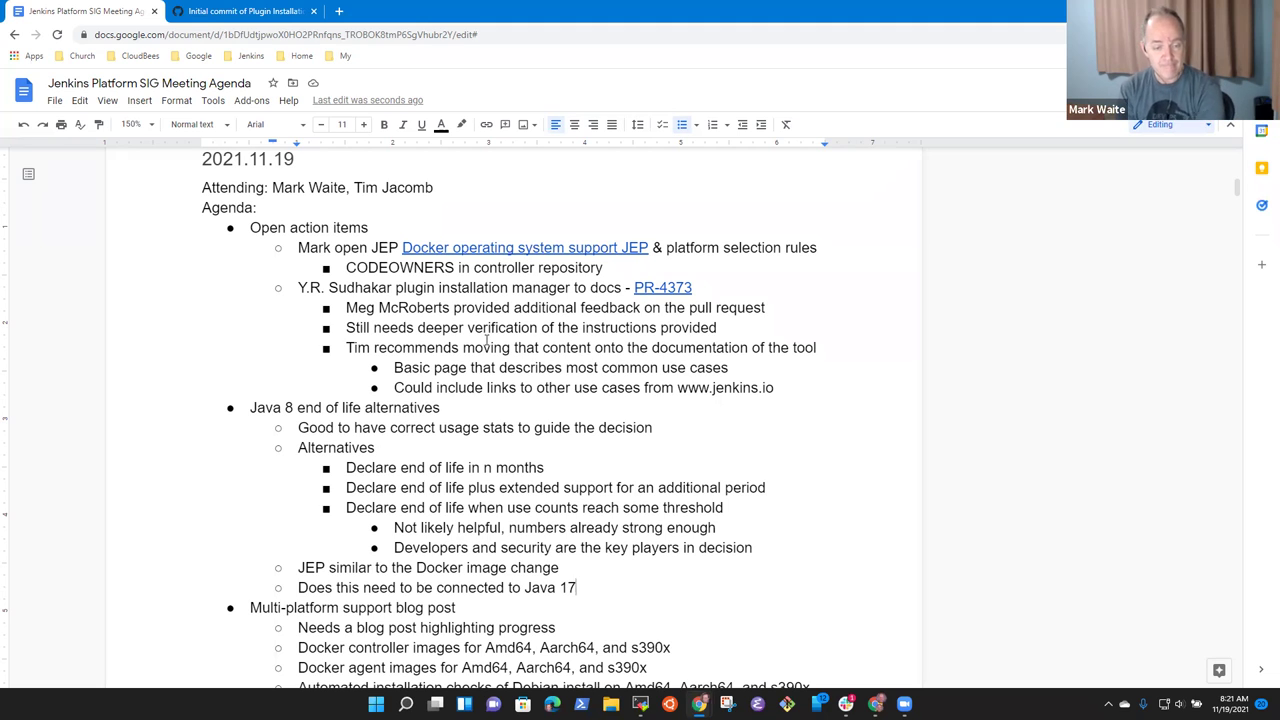
text(?)
Step: Add a nested bullet under the Java 17 question reading "Assumed no connection to Java 17"
key(Return)
key(Tab)
text(Assumed no connection)
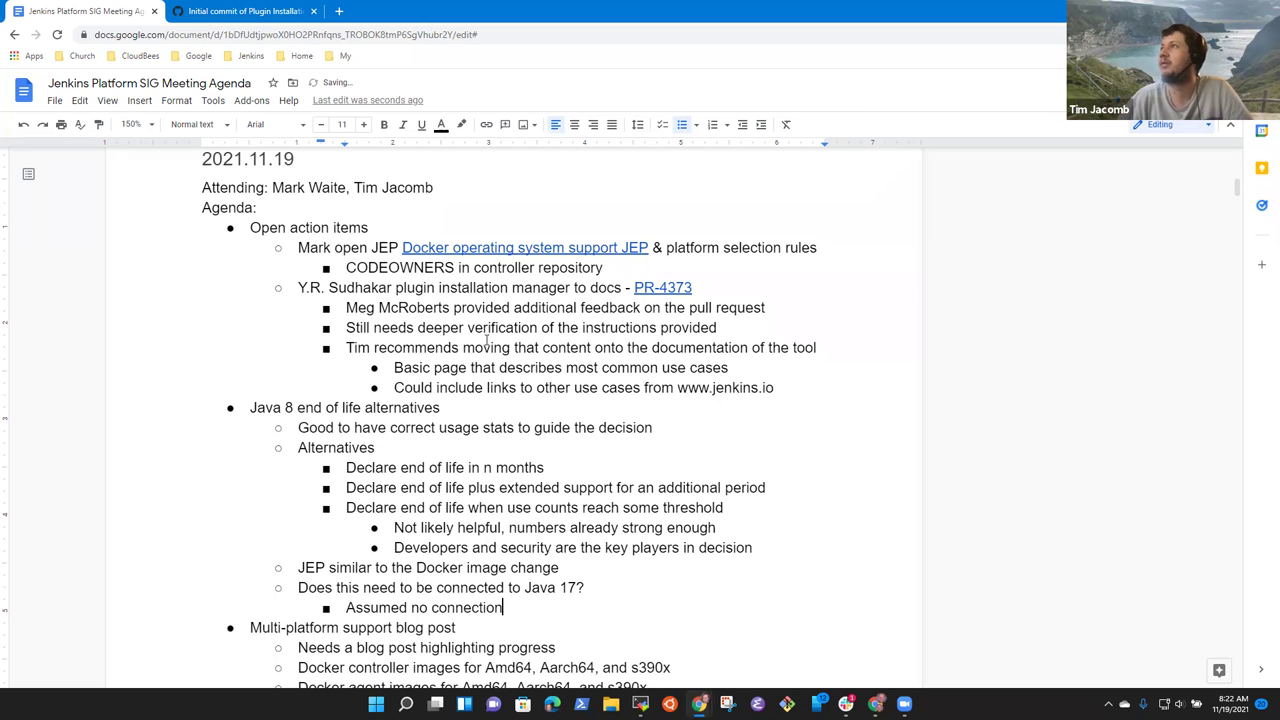
text( to Java 17)
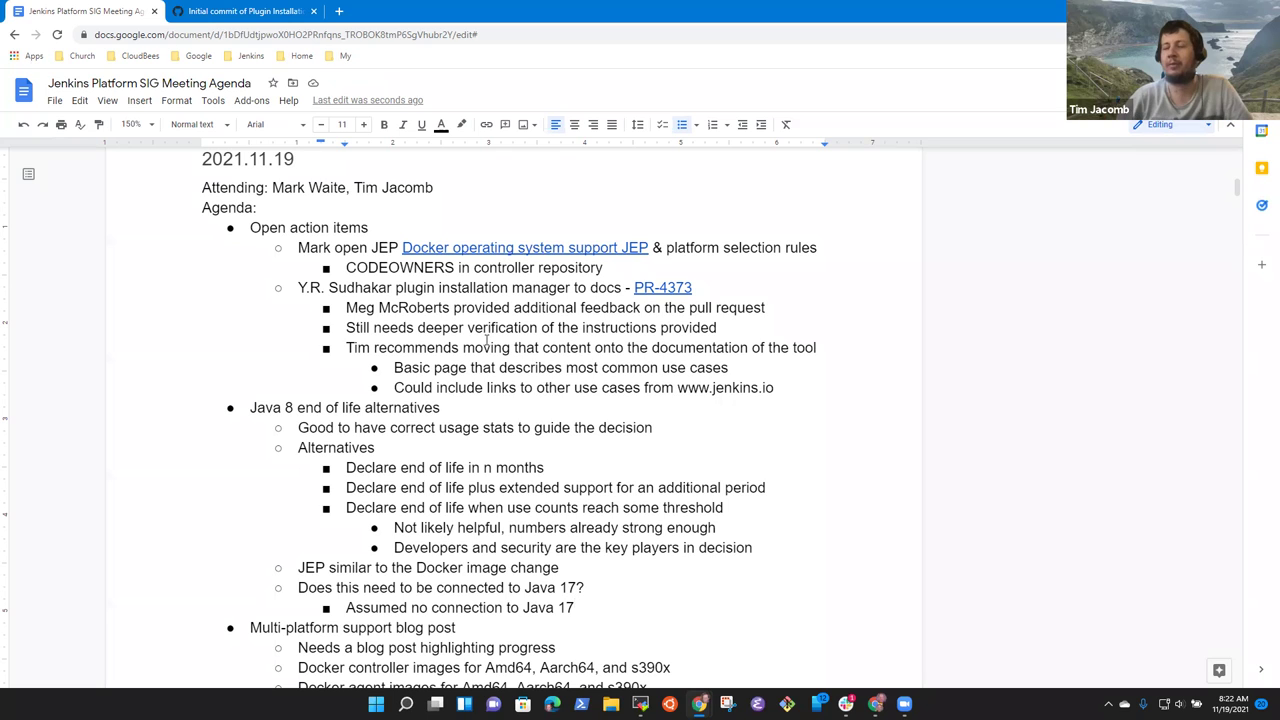
Step: Add a second nested bullet under the Java 17 question reading "Docker image with JDK 17 in preview"
key(Return)
text(Docker image with JDK)
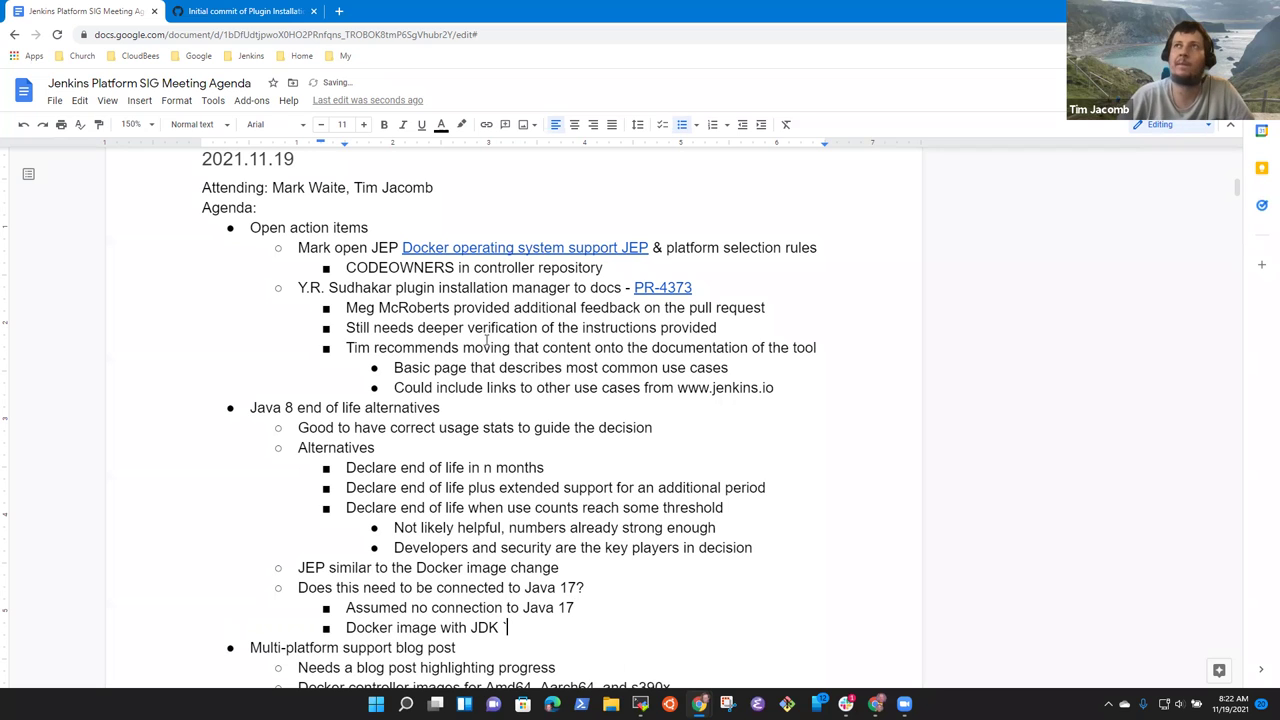
text( 17 in )
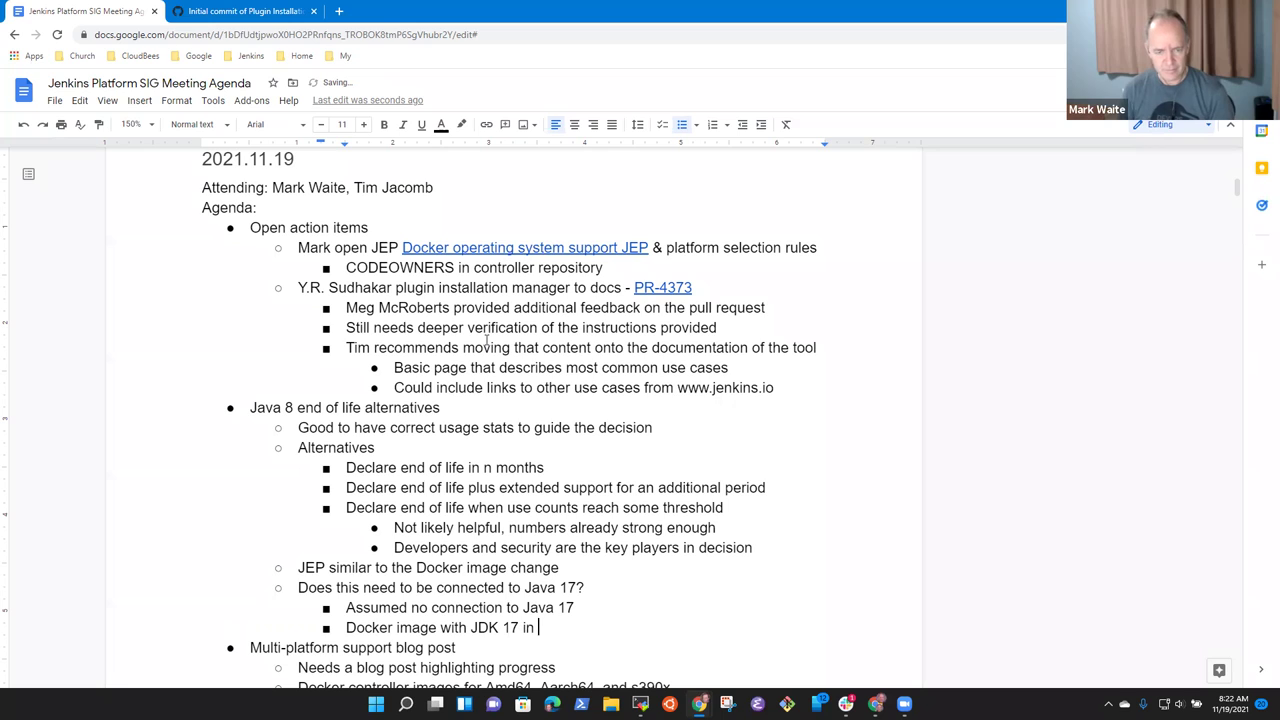
text(preview)
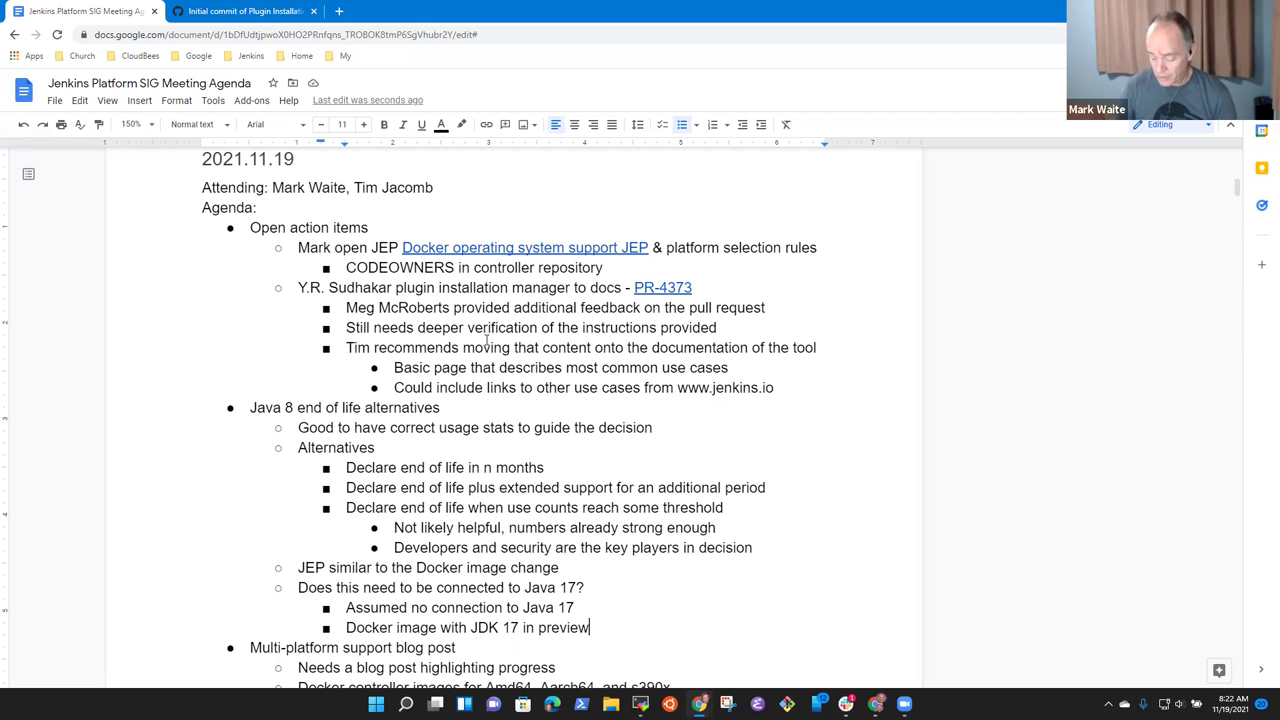
Step: Add a bullet at the same level as the Java 17 question reading "Discussion continues in the mailing list"
key(Return)
key(shift+Tab)
text(Discussion )
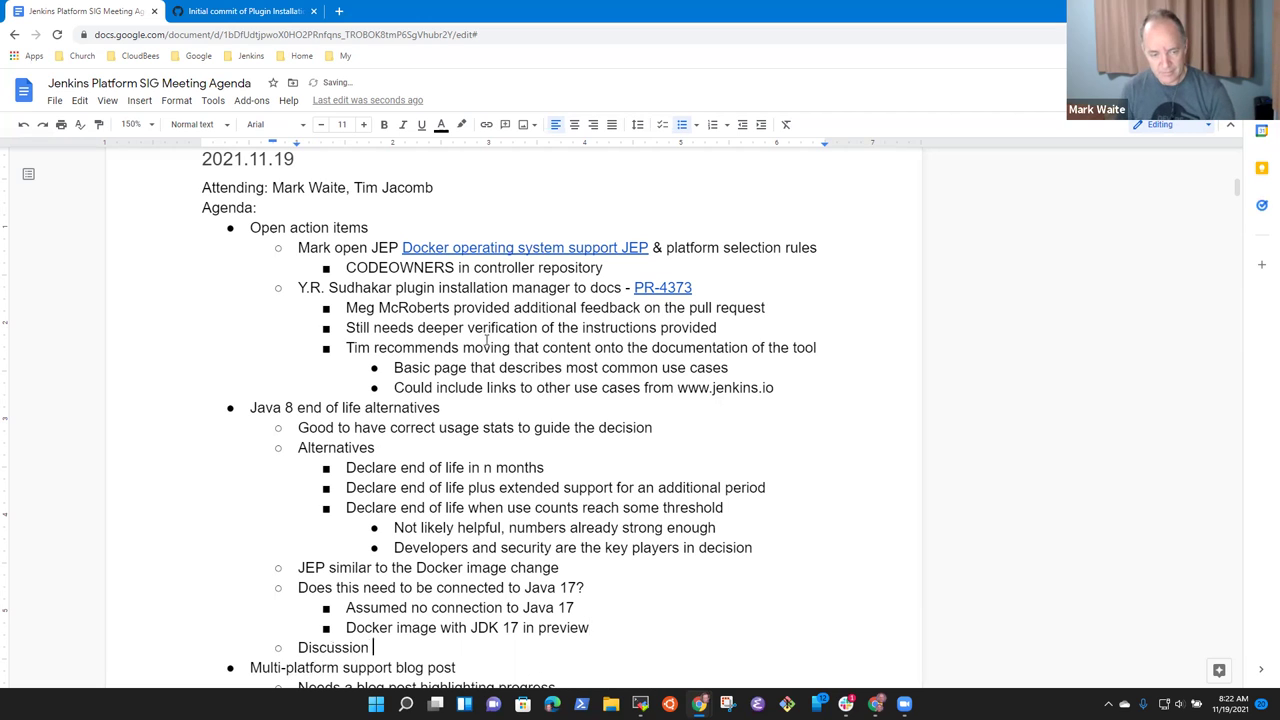
text(continues in the )
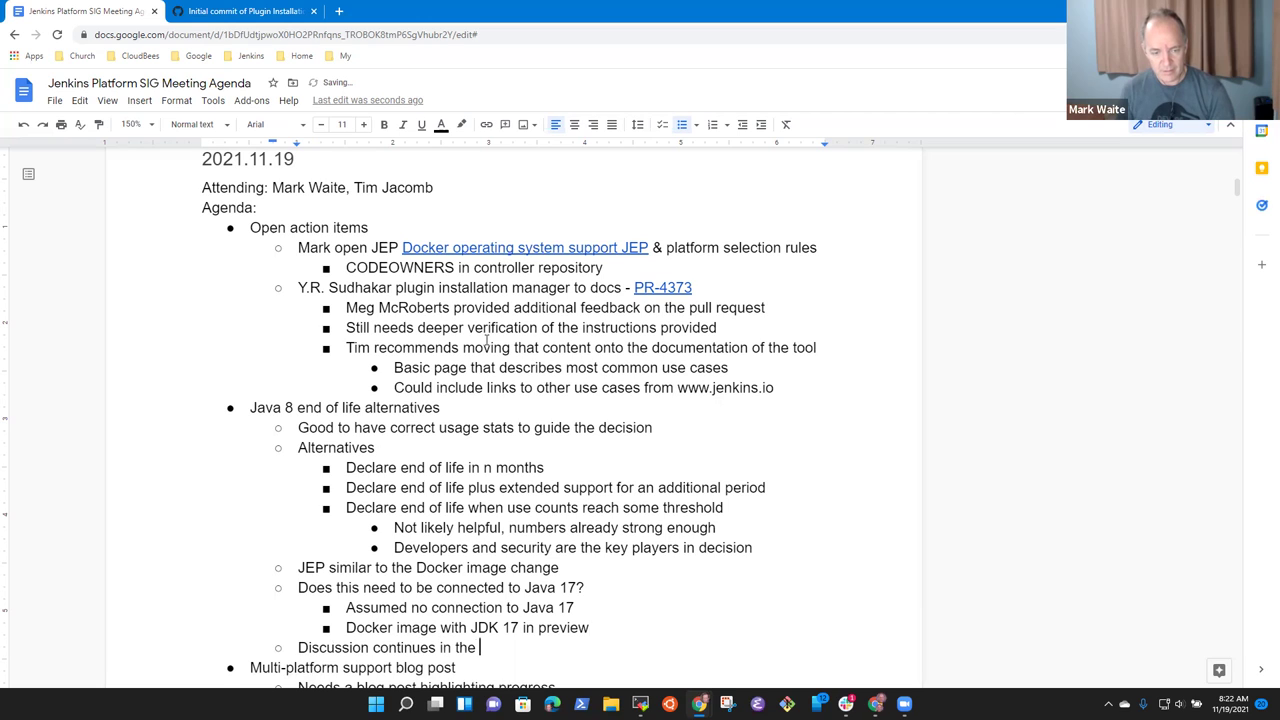
text(mailing list)
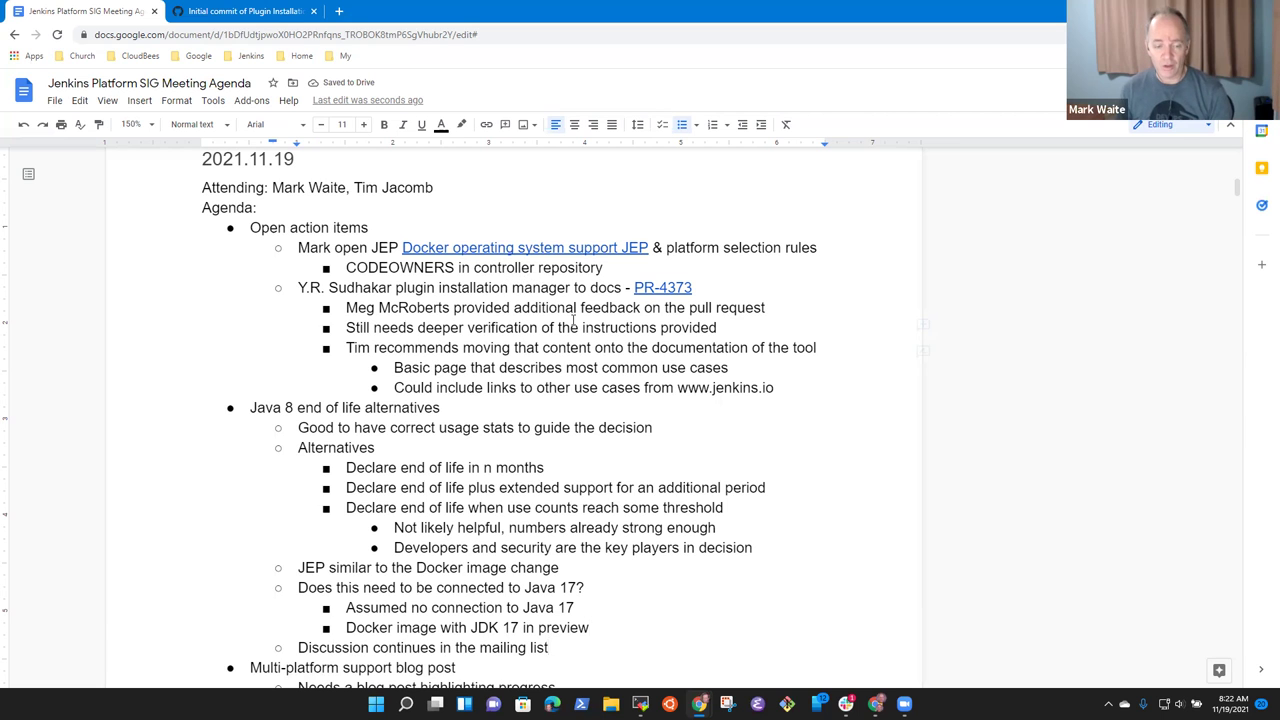
Step: Add a bullet after the "Latest and LTS" line, one level up, reading "No support for ppc64le"
scroll(573, 320, down, 3)
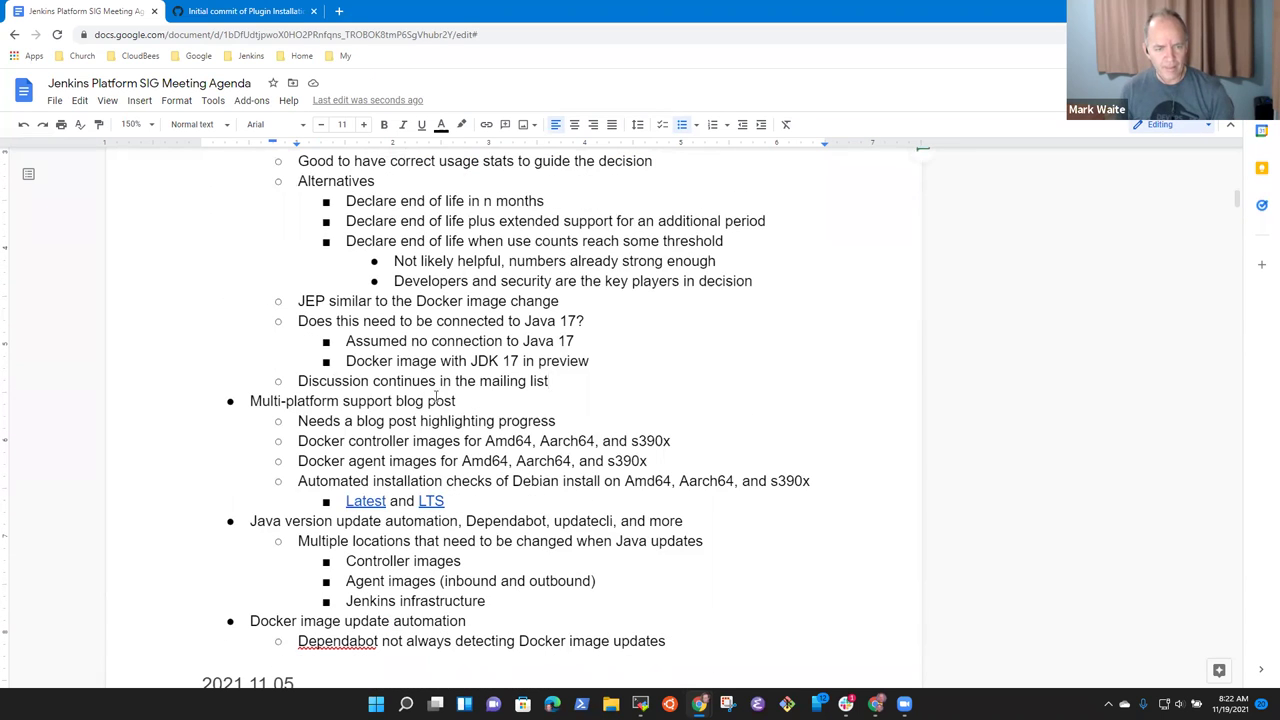
triple_click(436, 400)
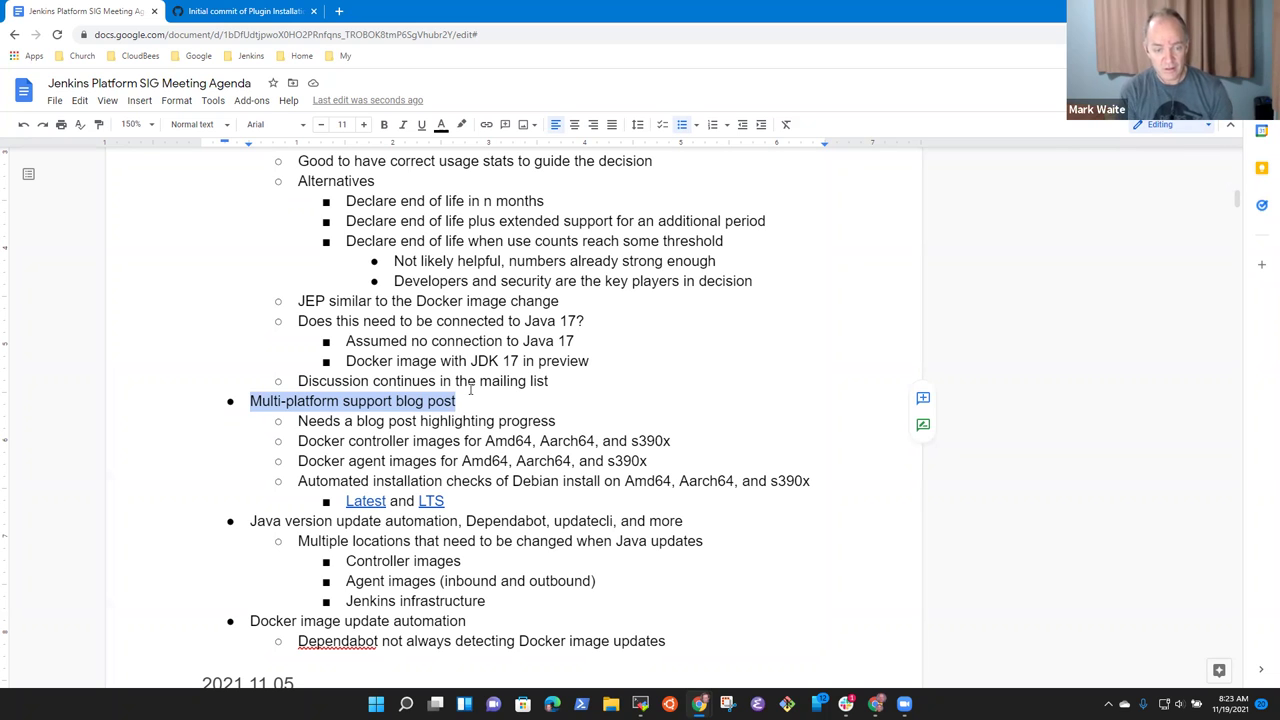
key(Down)
key(Down)
key(Down)
key(Down)
key(Down)
key(Down)
key(Up)
key(Return)
key(shift+Tab)
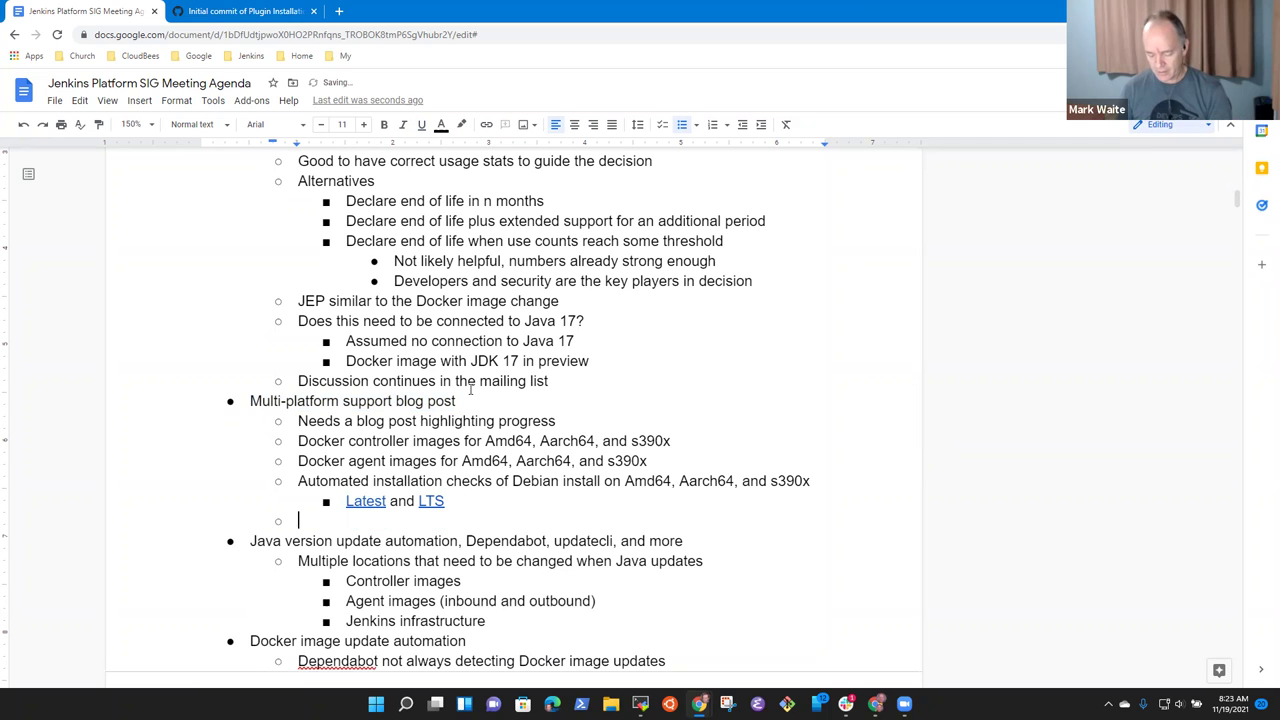
text(No support of)
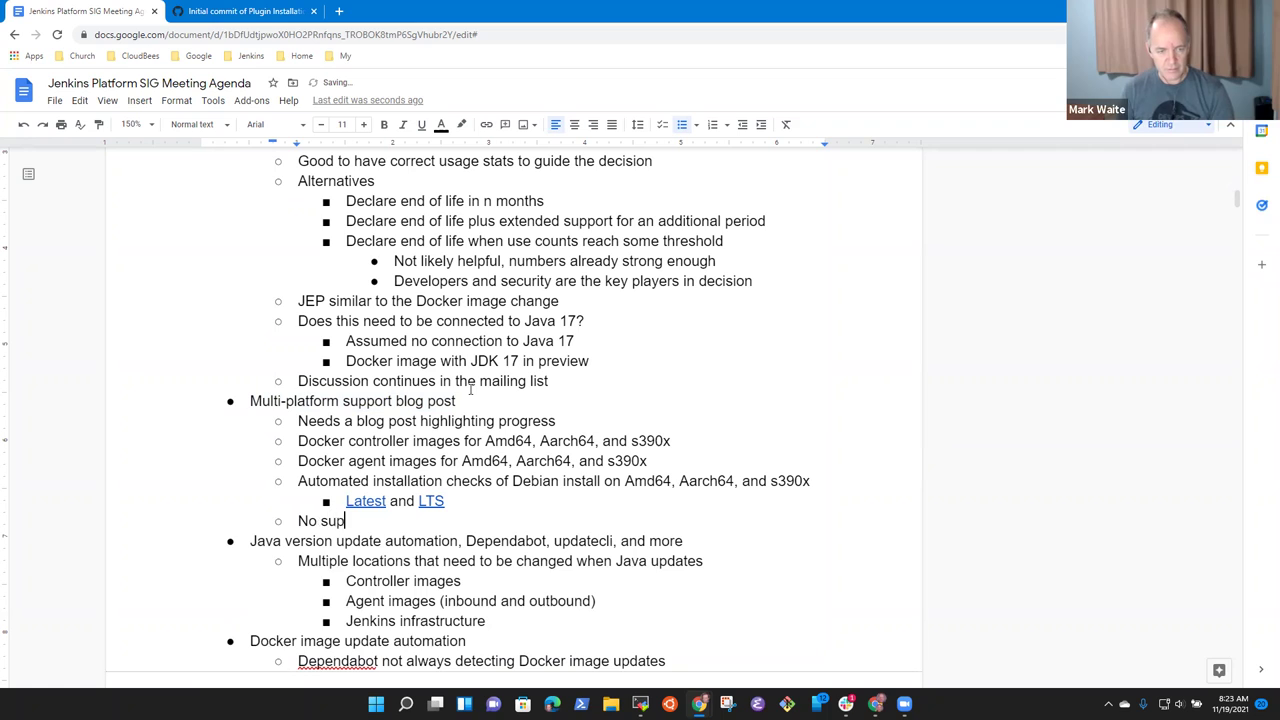
key(BackSpace)
key(BackSpace)
text(for pp)
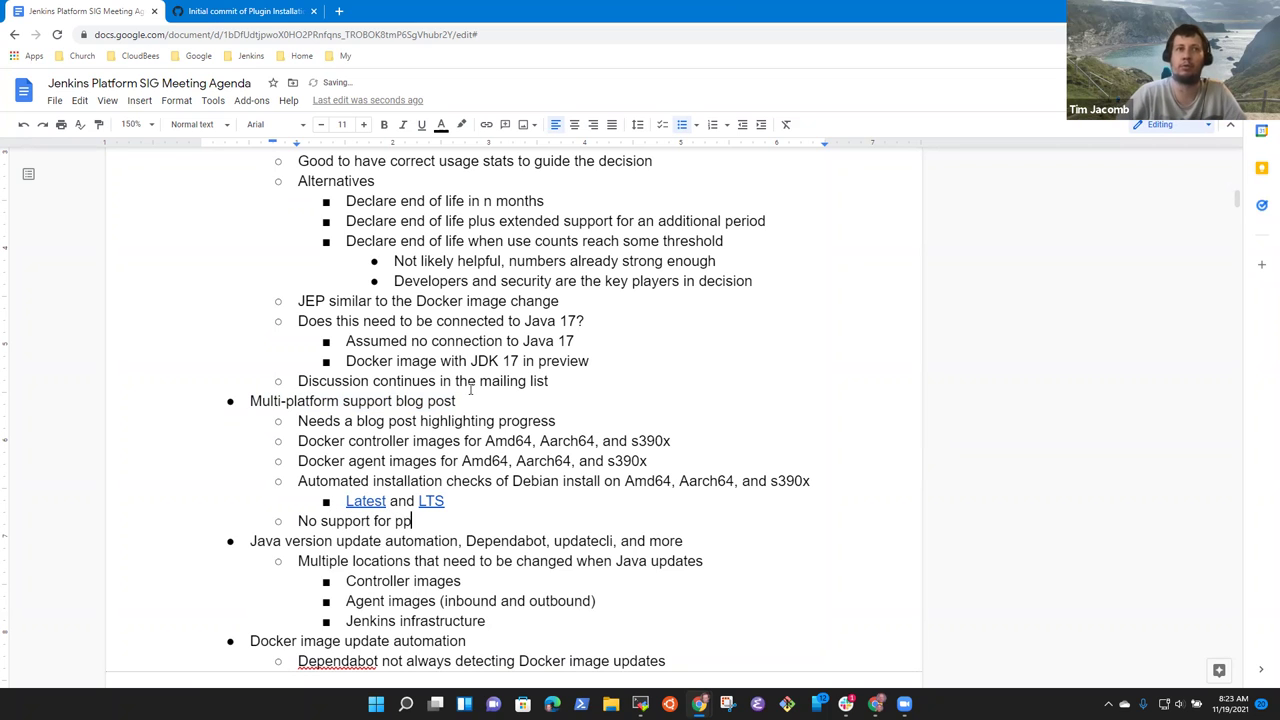
text(c64le)
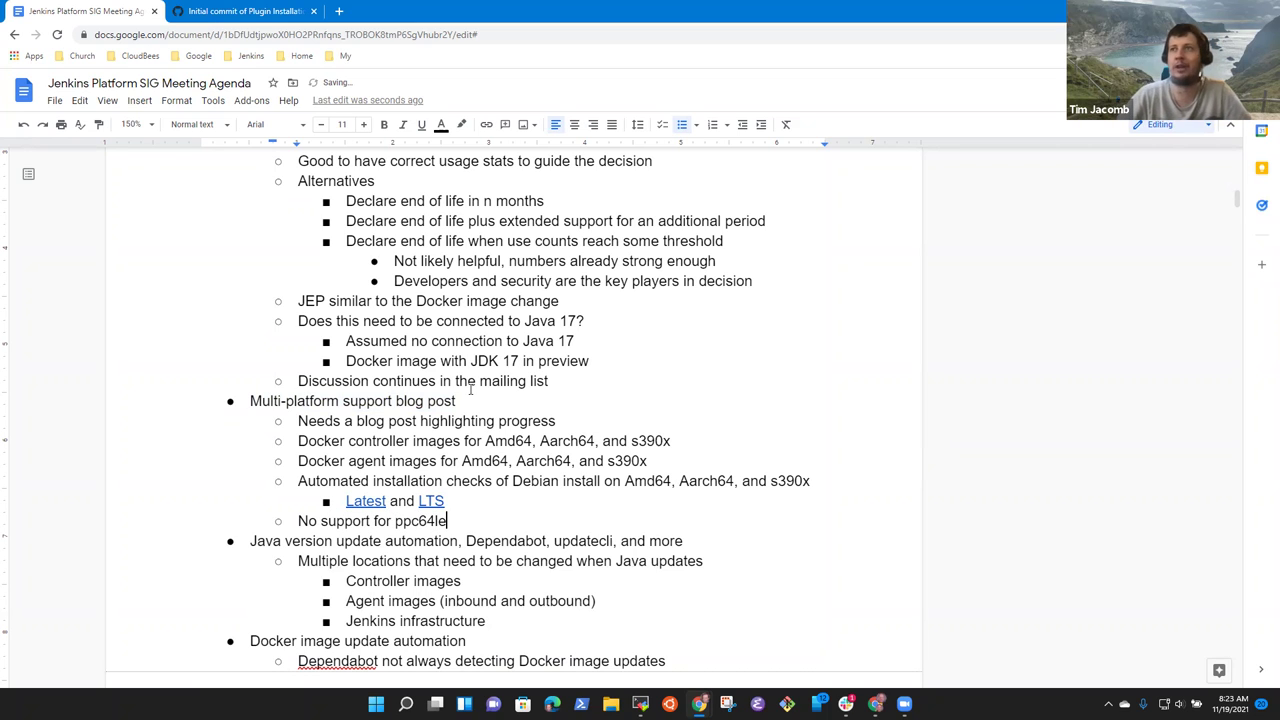
Step: Extend the ppc64le bullet with ", would need to enable on the pull request to confirm", without any trailing words
text(, would nee)
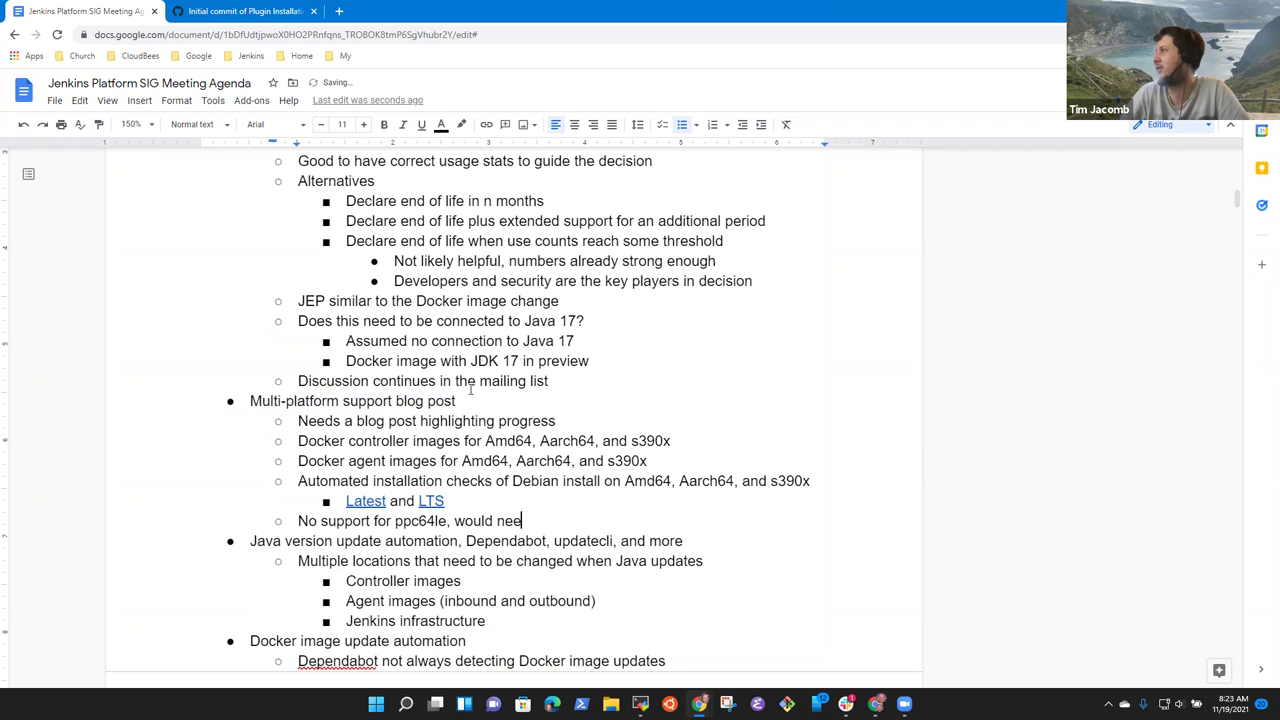
text(d to enable on )
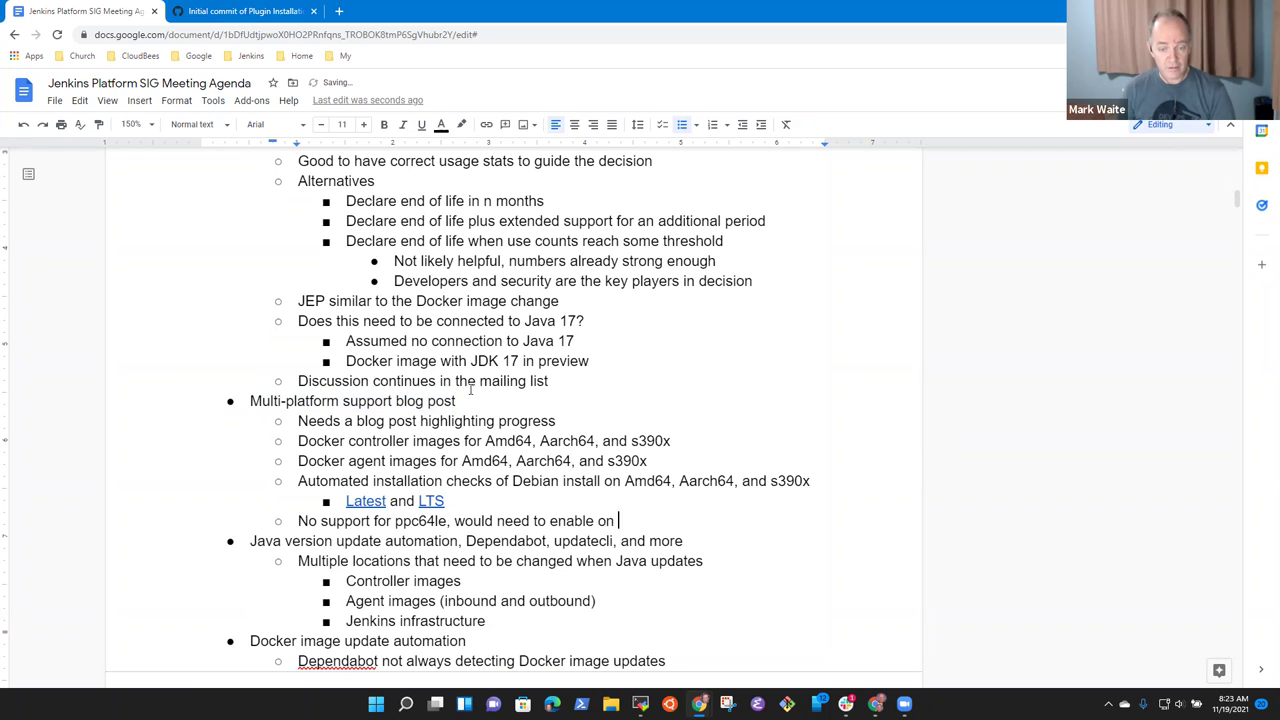
text(the pull reque)
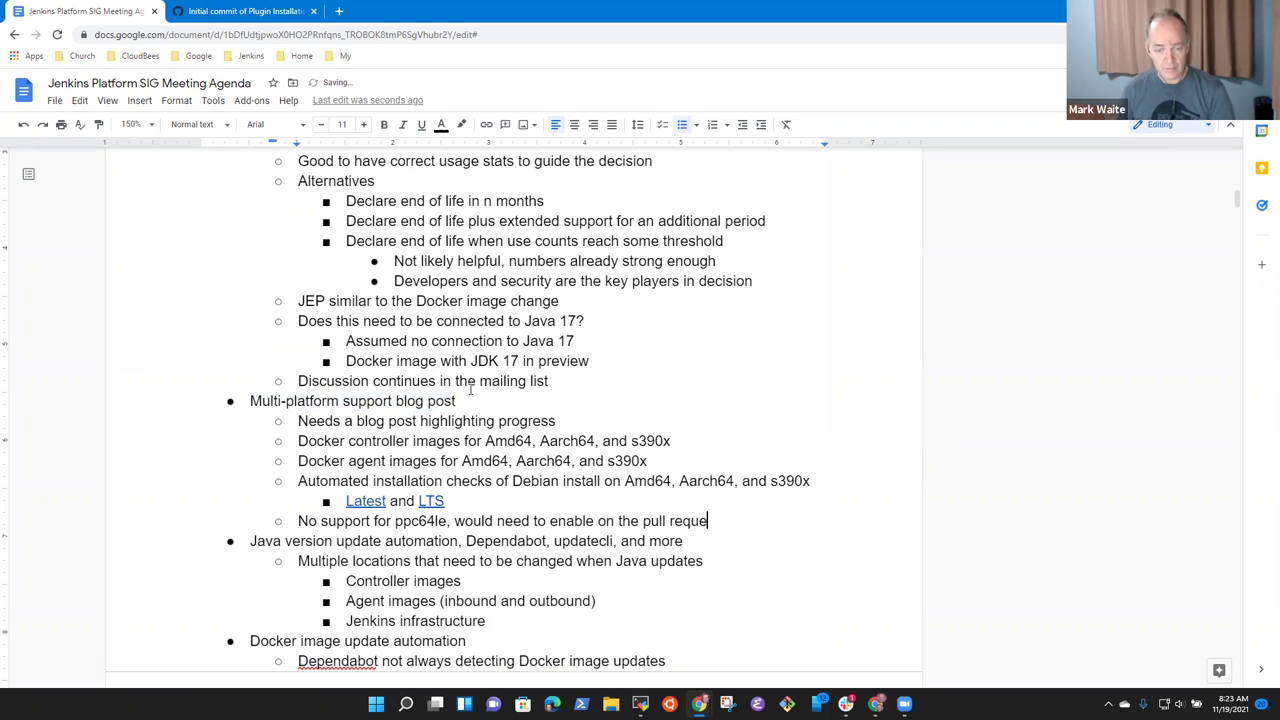
text(st to confirm it work)
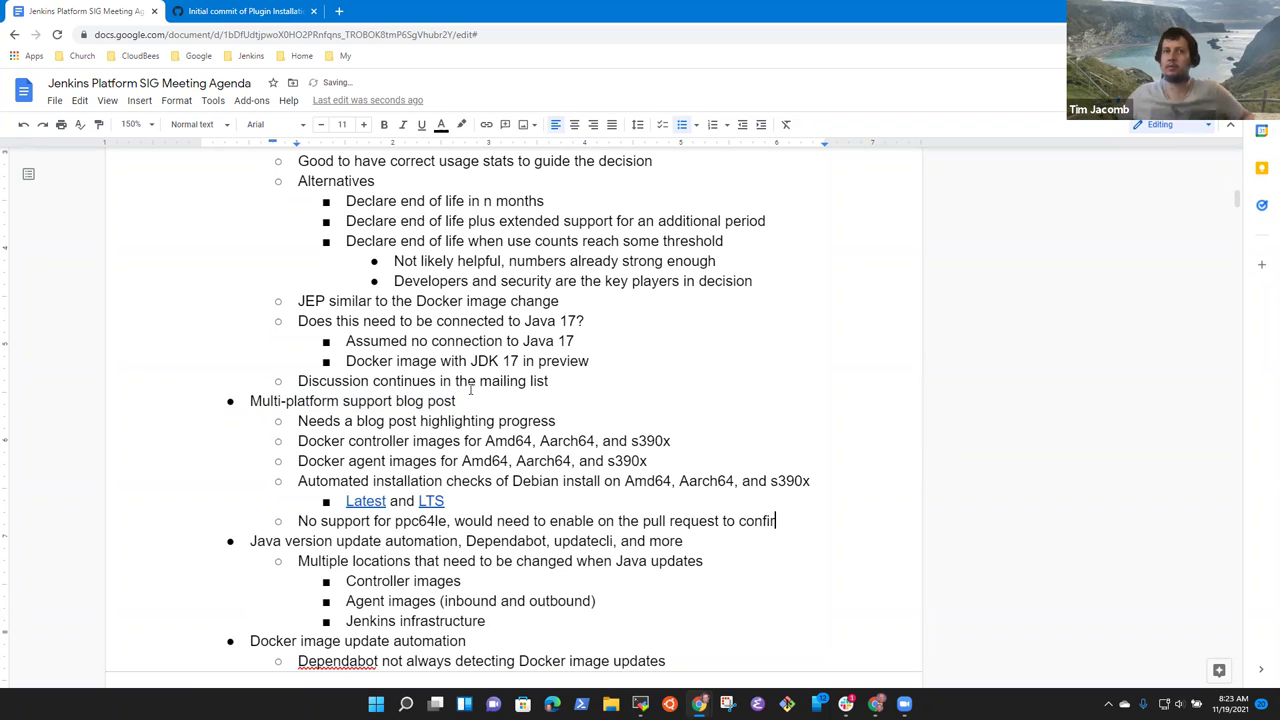
key(BackSpace)
key(BackSpace)
key(BackSpace)
key(BackSpace)
key(BackSpace)
key(BackSpace)
key(BackSpace)
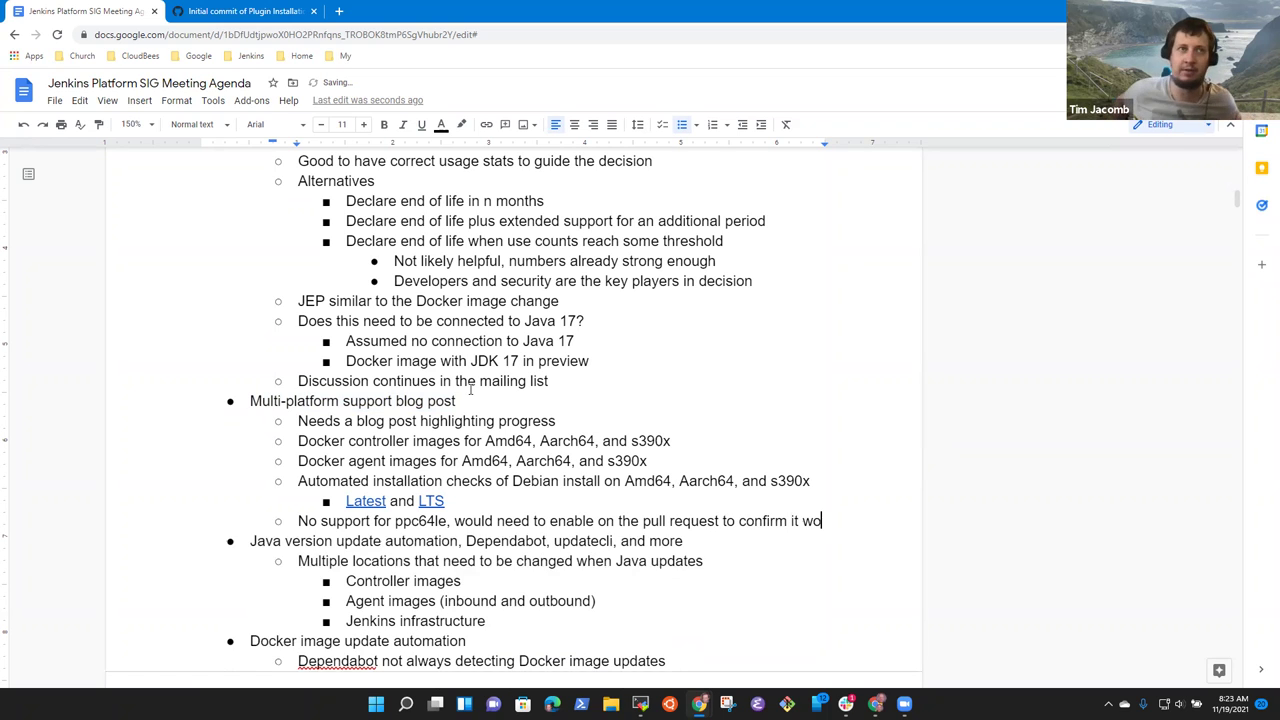
text(works)
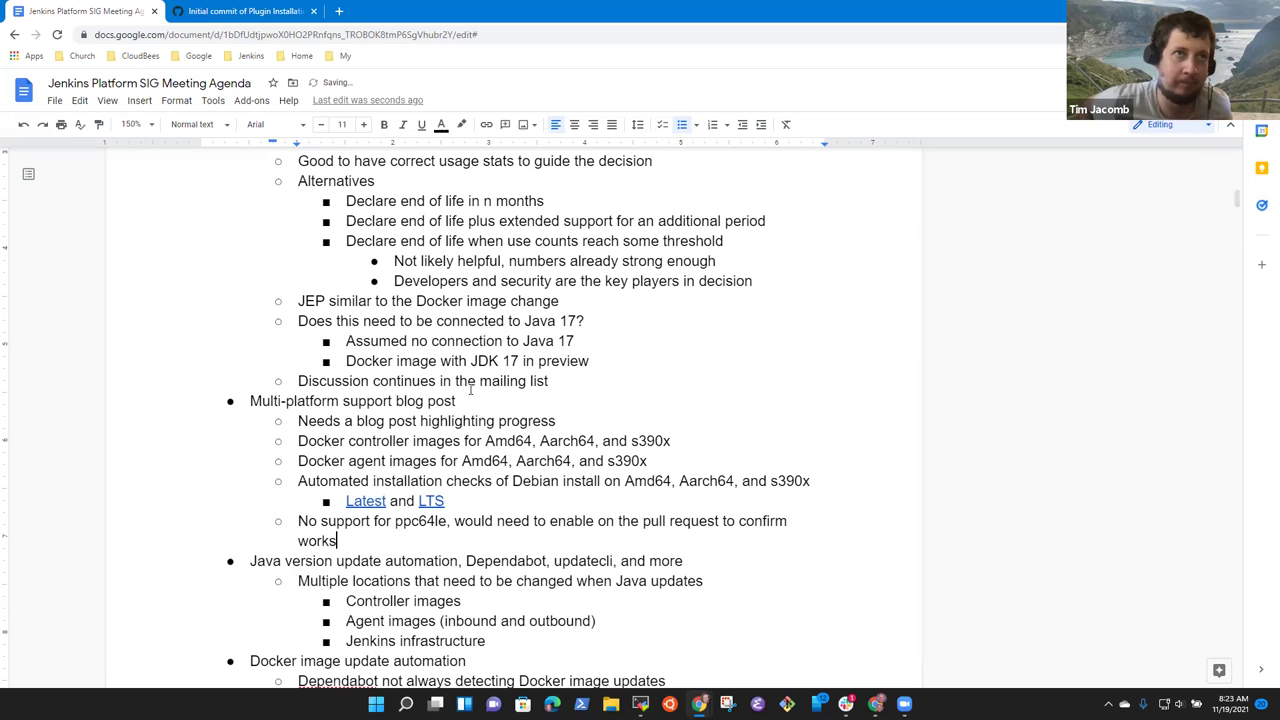
key(Down)
key(shift+Home)
key(BackSpace)
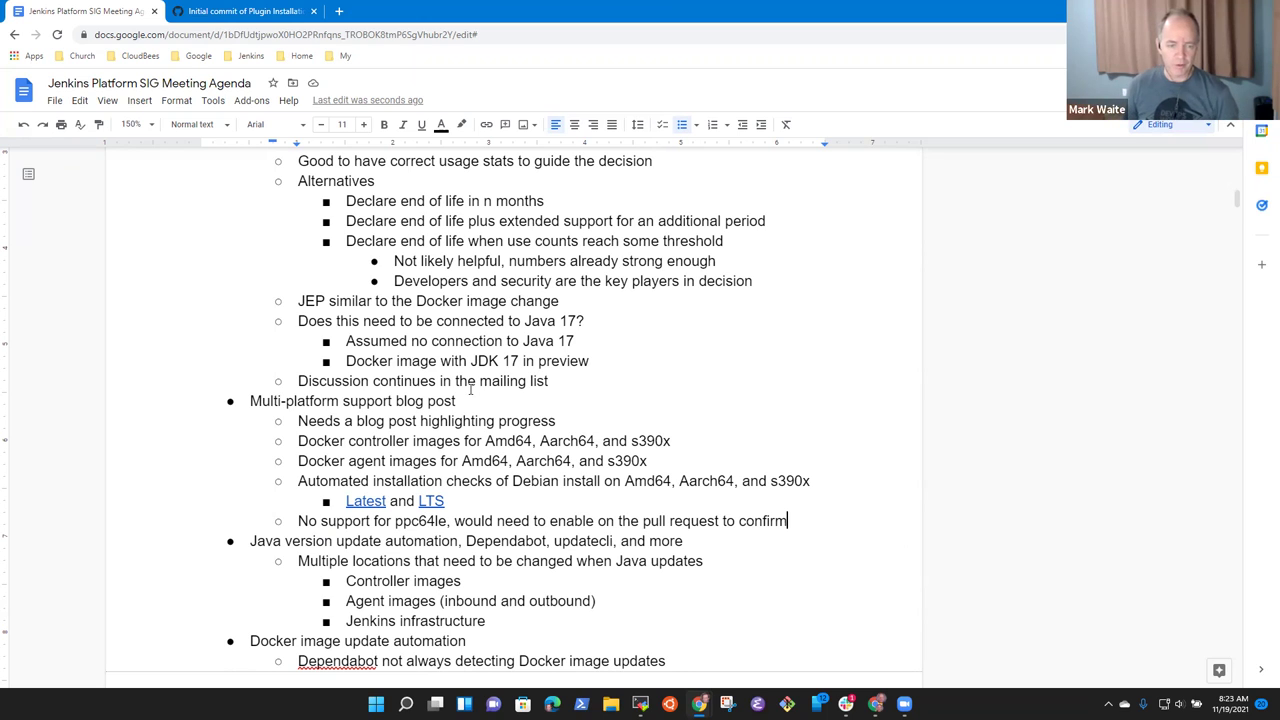
Step: Highlight the "Multi-platform support blog post" topic line for discussion
key(Up)
key(Up)
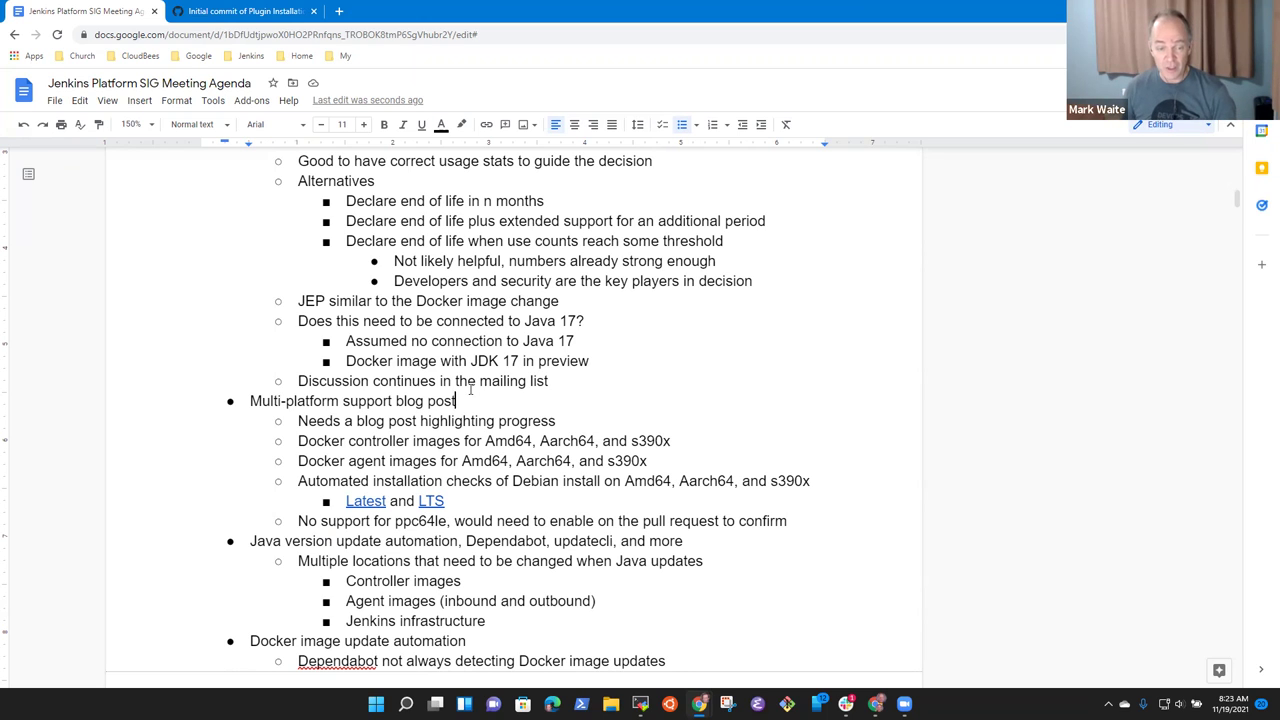
key(shift+End)
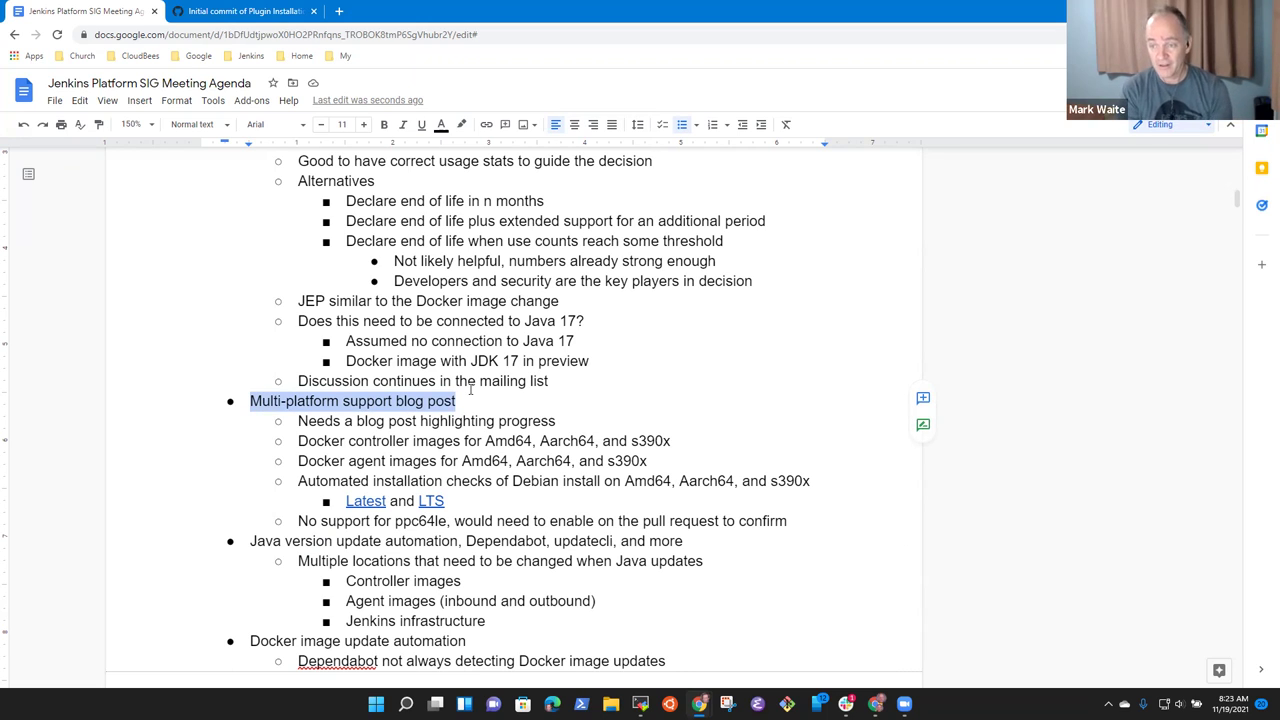
Step: Highlight the "Java version update automation, Dependabot, updatecli, and more" topic line for discussion
key(Down)
key(Down)
key(Down)
key(Down)
key(Down)
key(Down)
key(Down)
key(Down)
key(Down)
key(Down)
key(Down)
key(Down)
key(Down)
key(Down)
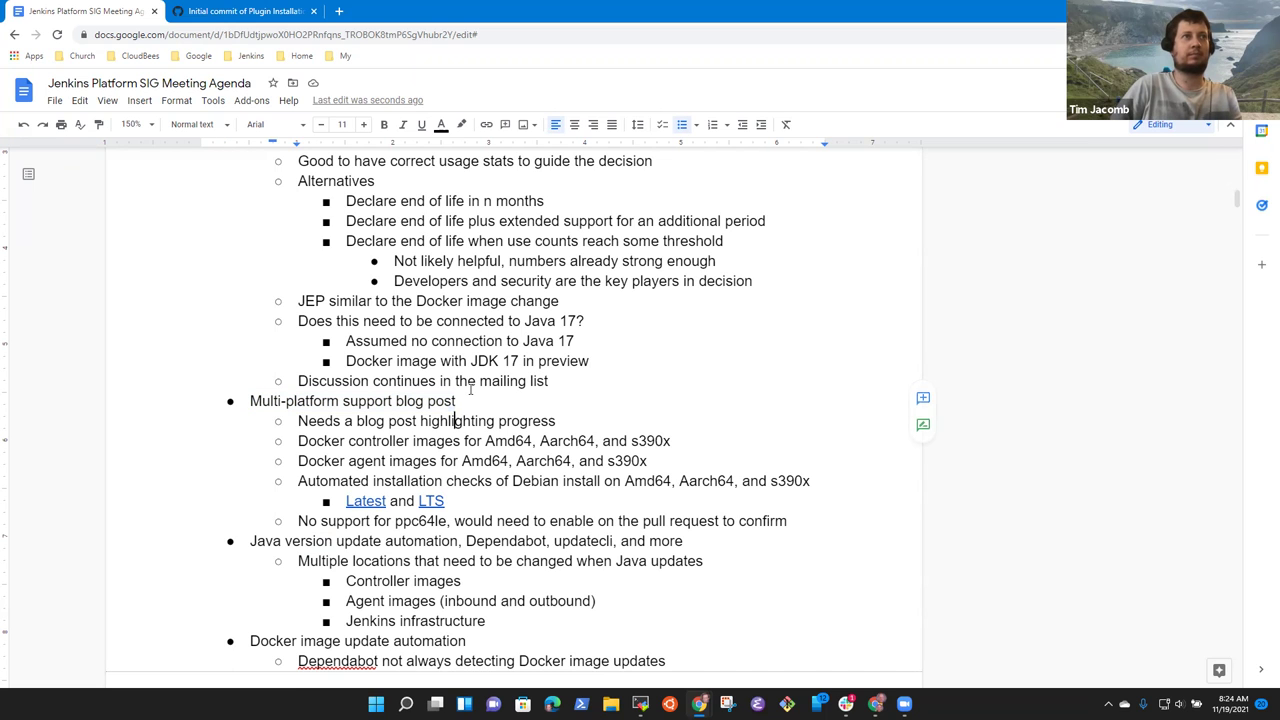
key(Up)
key(Up)
key(Up)
key(Up)
key(Up)
key(Up)
key(Up)
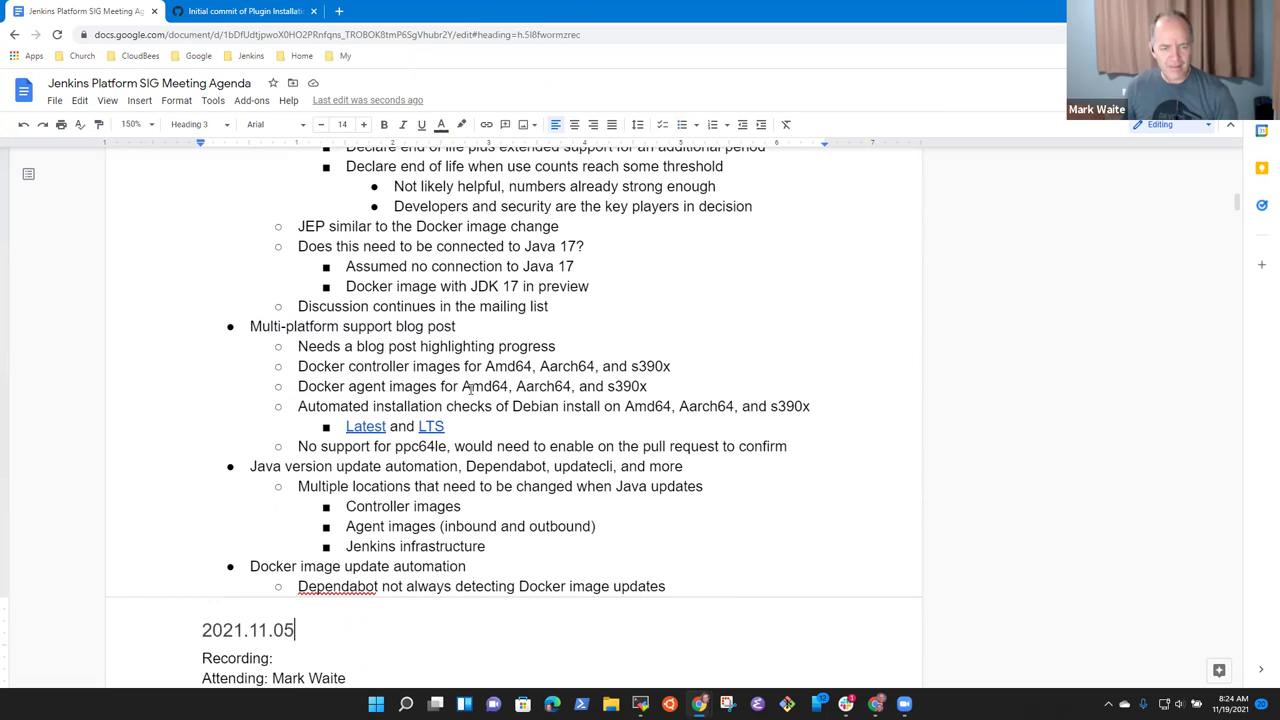
key(Home)
key(shift+End)
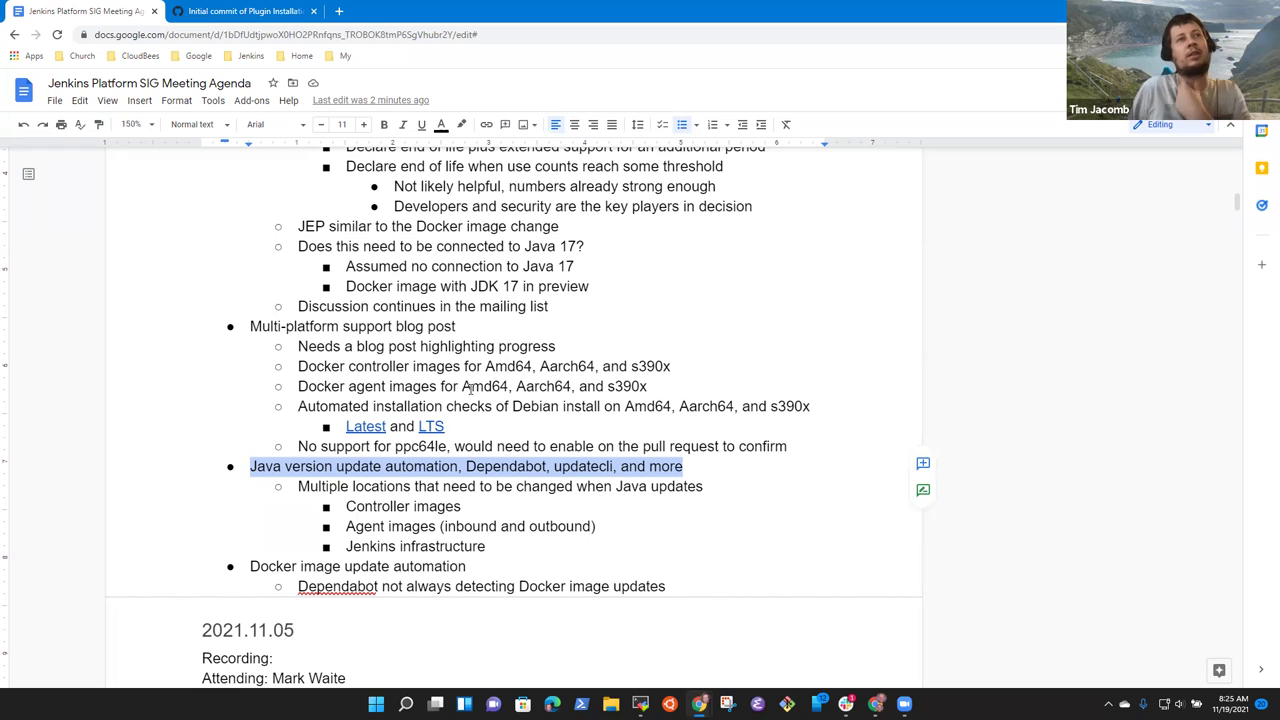
Step: Add a bullet after "Jenkins infrastructure", one level up, reading "Not enough config options in dependabot, admit we'll need a different tool"
key(Down)
key(Down)
key(Down)
key(Return)
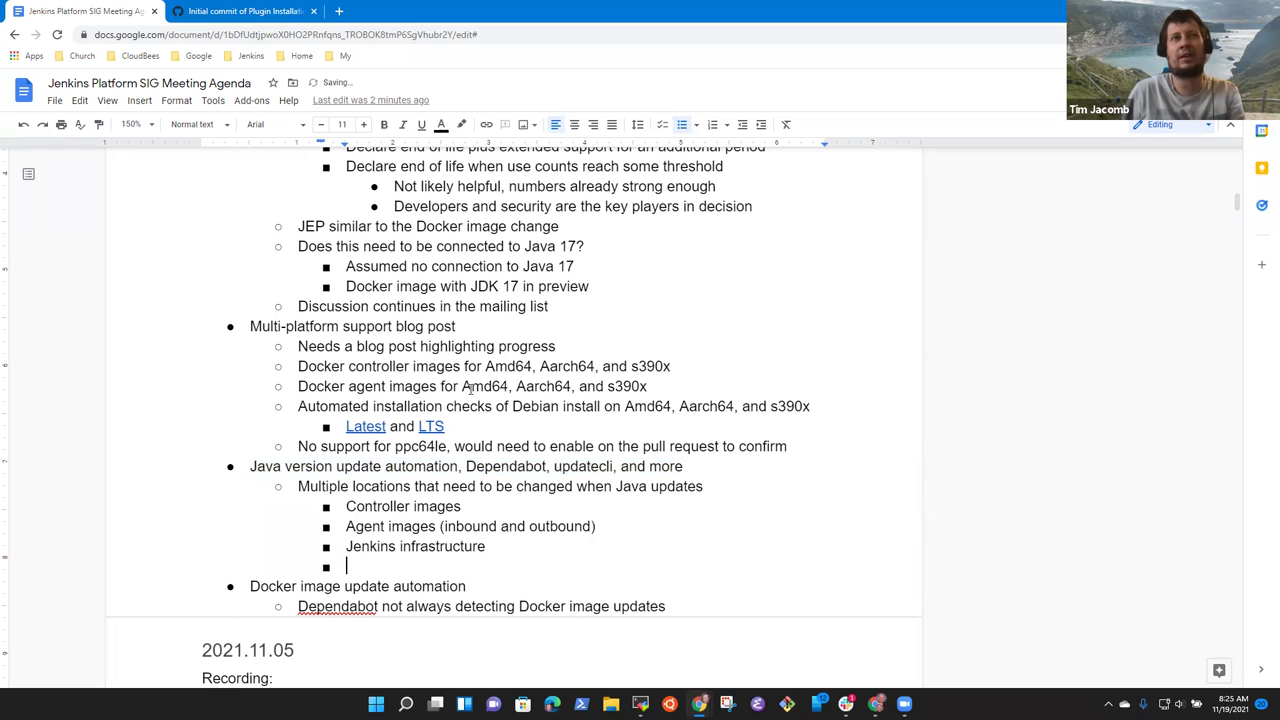
key(shift+Tab)
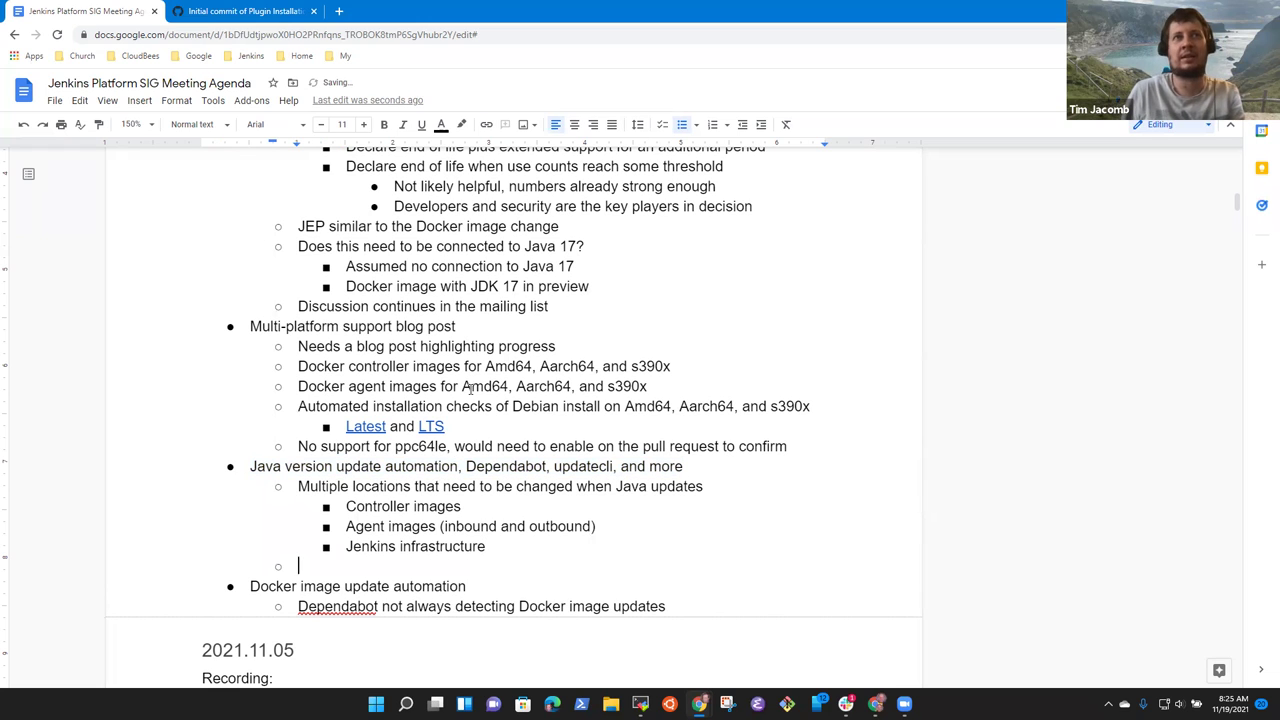
text(Not enough config )
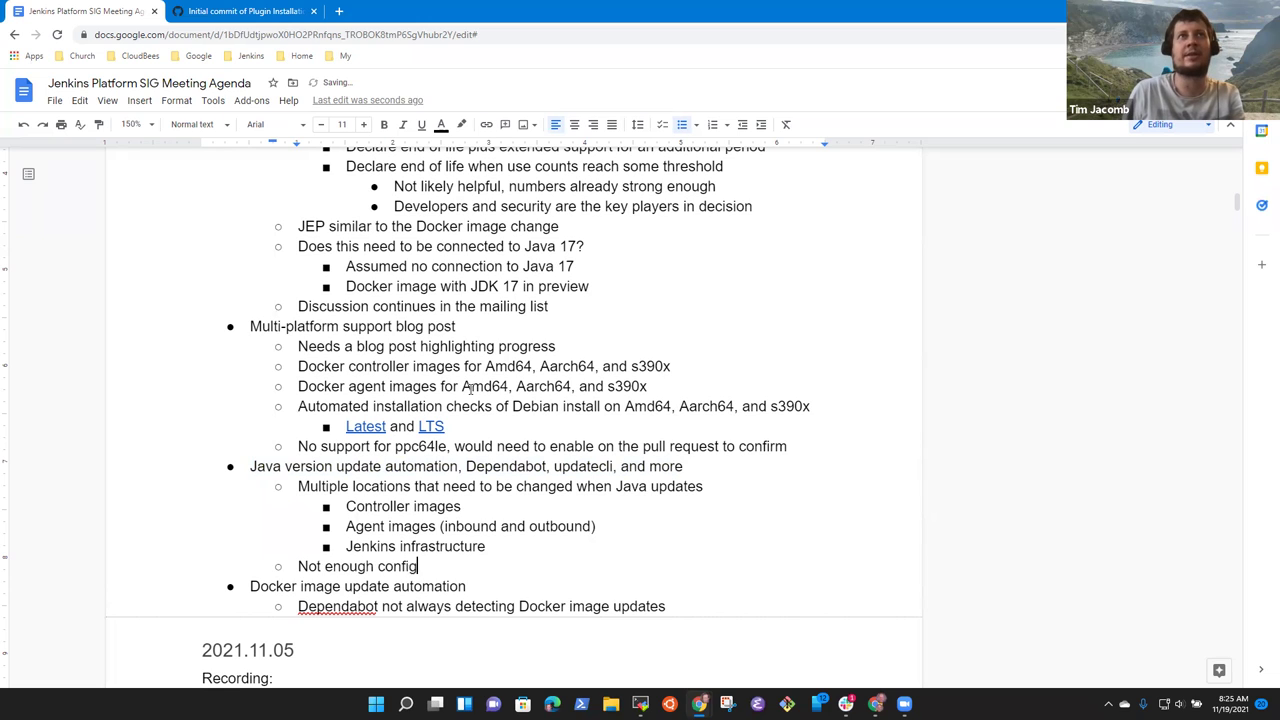
text(optoi)
key(BackSpace)
key(BackSpace)
key(BackSpace)
text(tions )
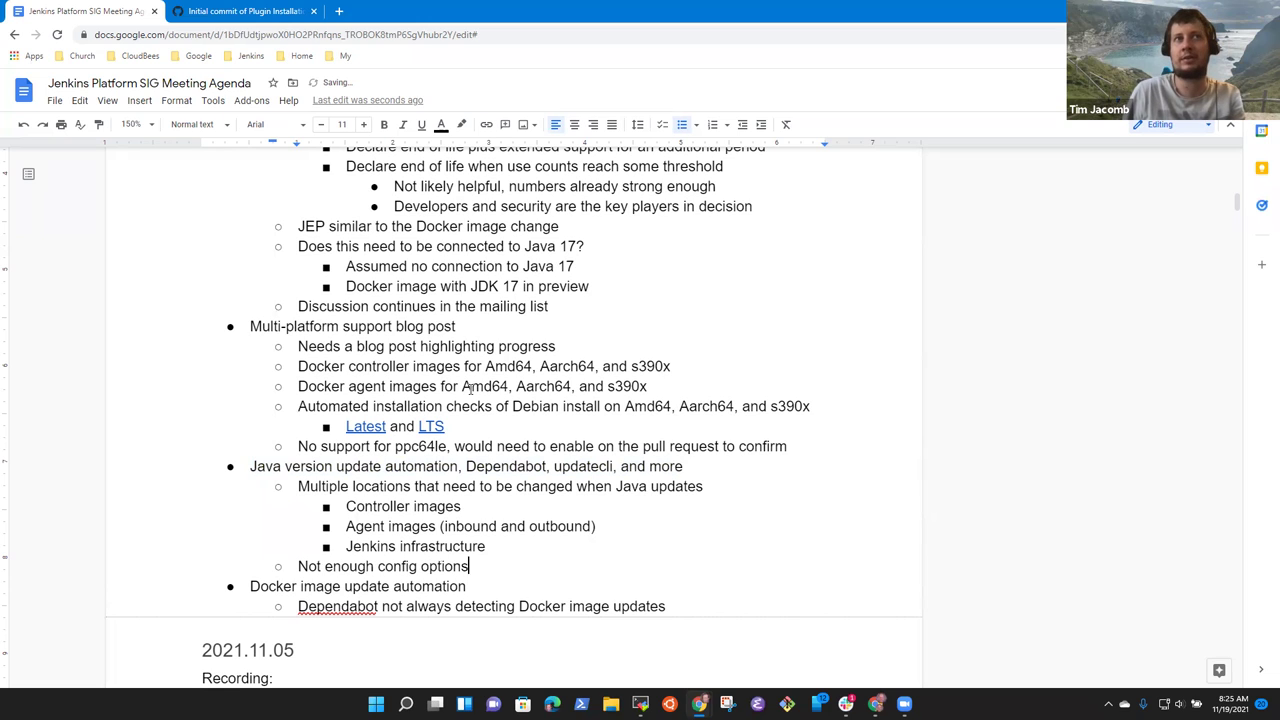
text(in dependabot, admit we'll need a different tool)
Step: Add a nested bullet under the dependabot config options line reading "Using updatecli in other"
key(Return)
key(Tab)
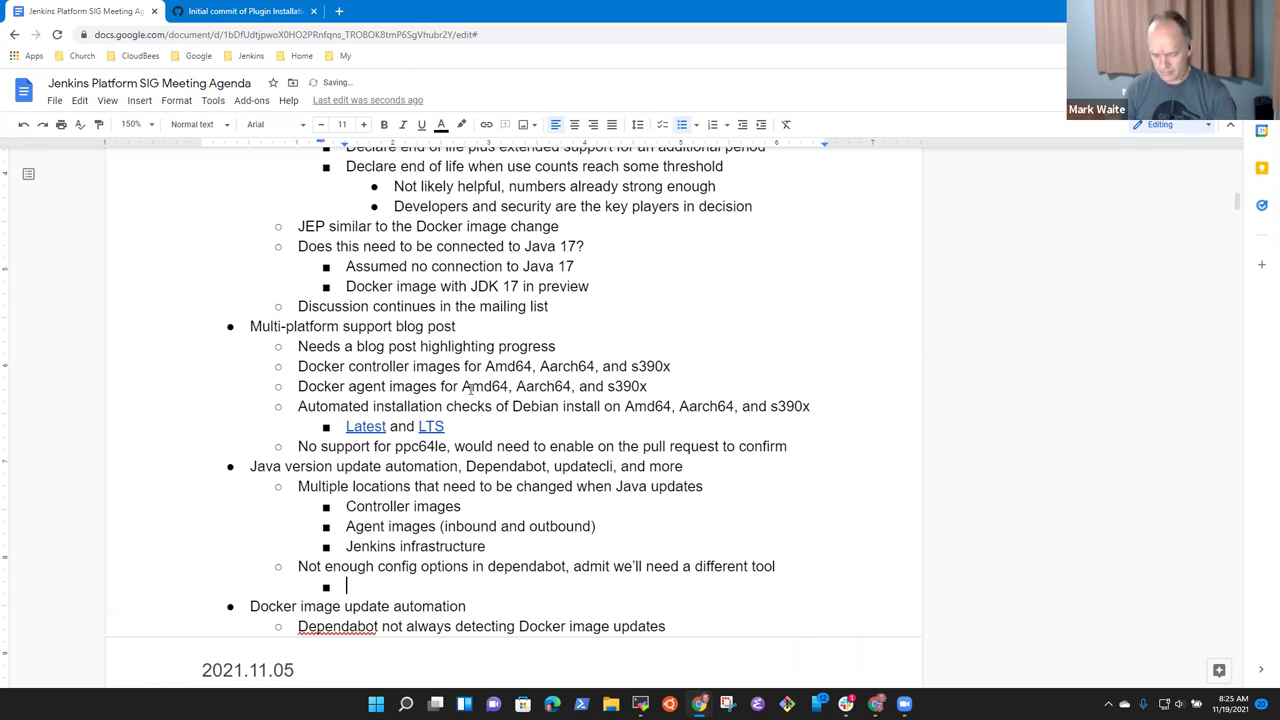
text(Using update)
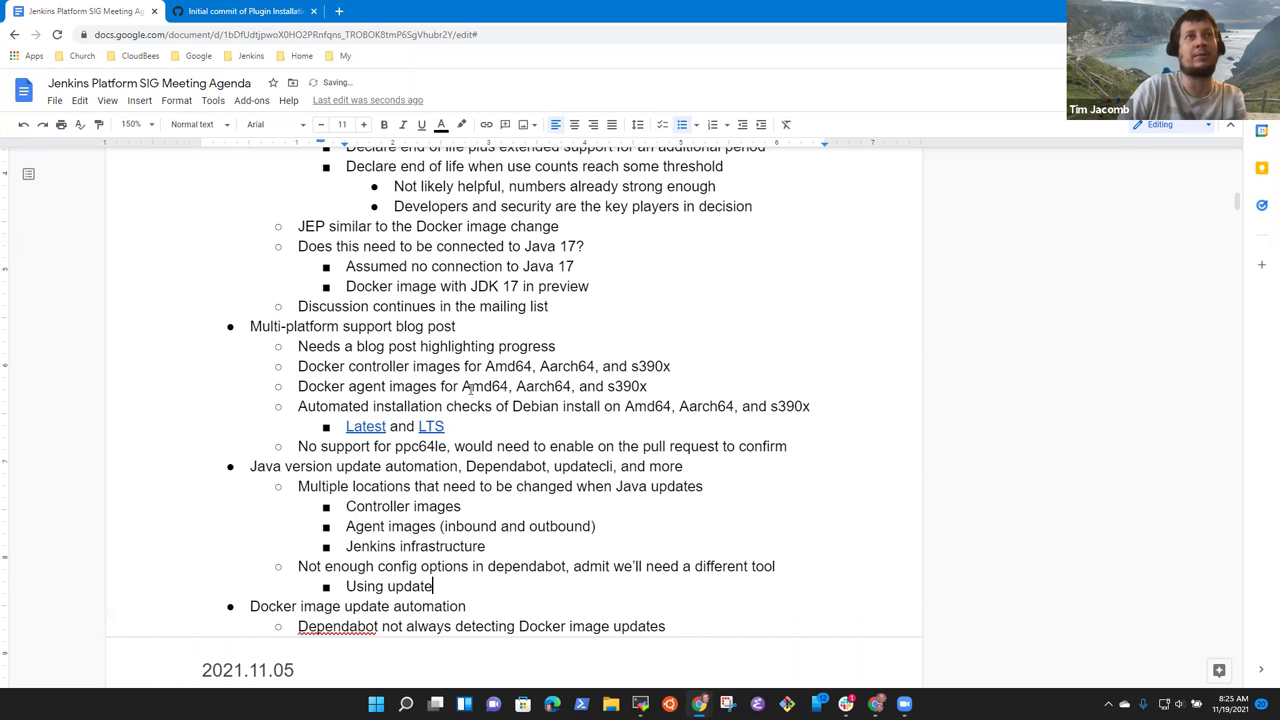
text(cli in other)
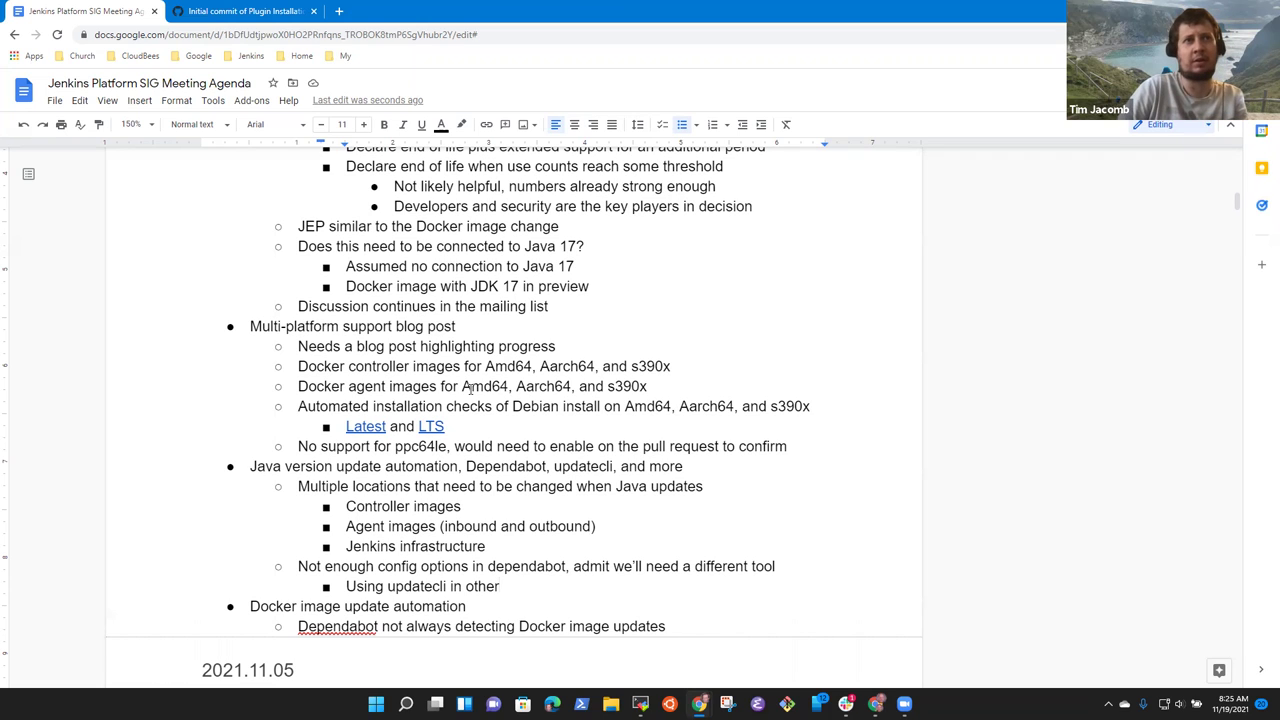
Step: Highlight "Java updates" and the whole "Multiple locations that need to be changed when Java updates" line for discussion
key(Up)
key(Up)
key(Up)
key(Up)
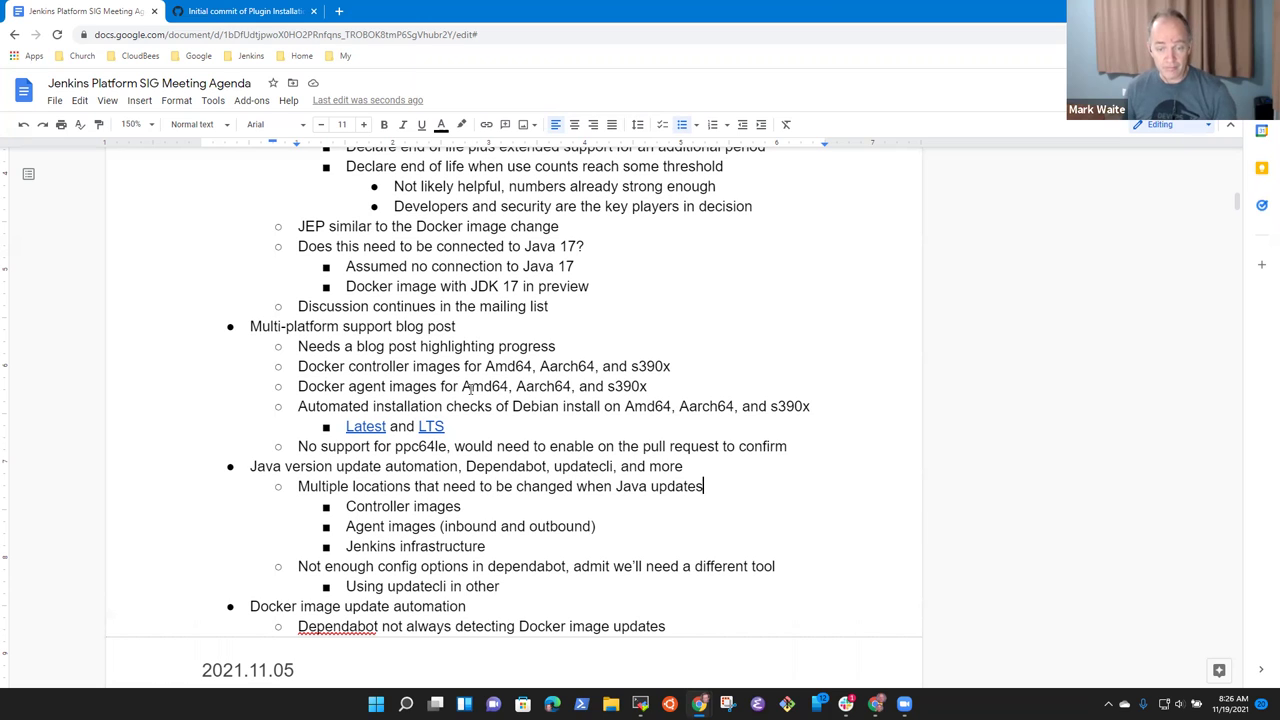
key(ctrl+shift+Left)
key(ctrl+shift+Left)
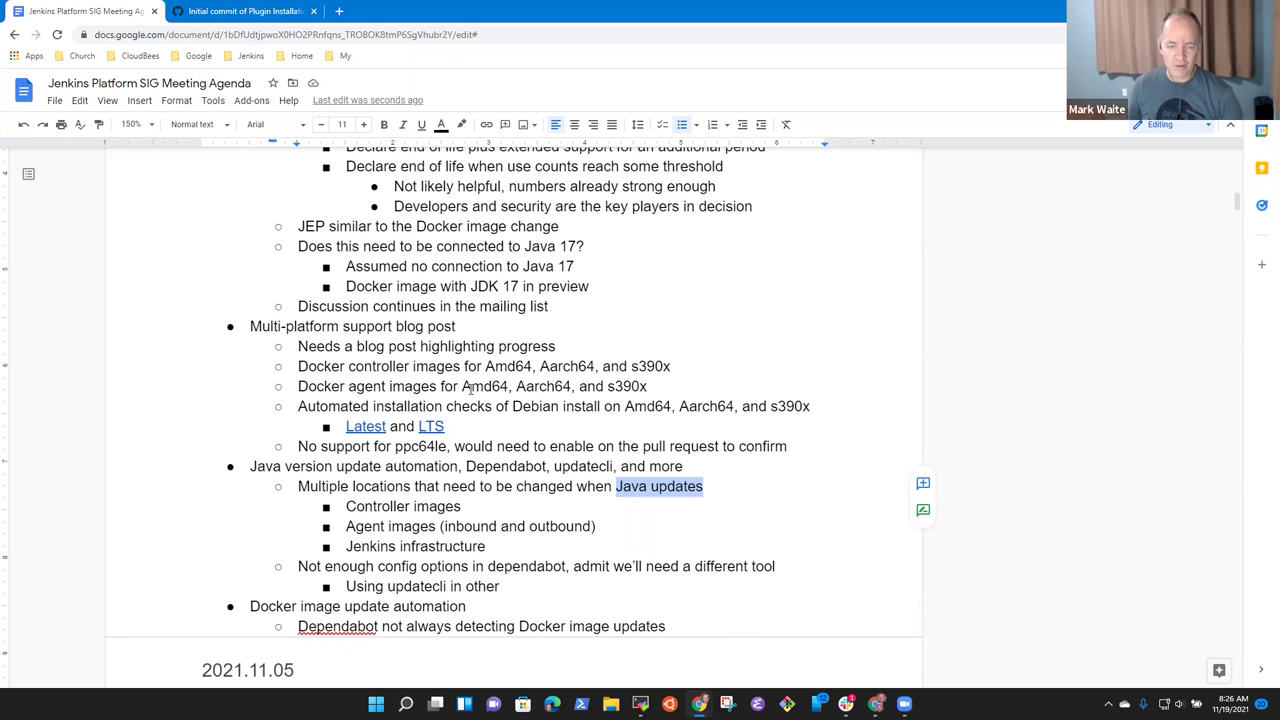
key(Down)
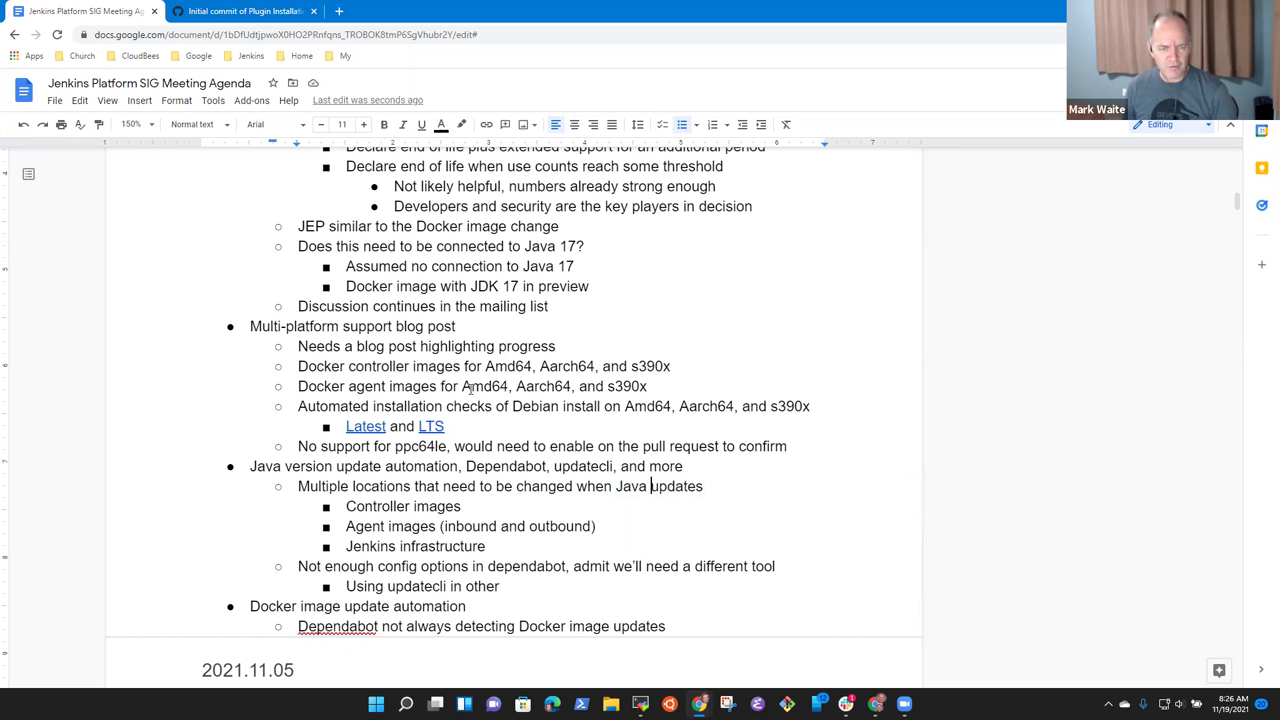
key(Up)
key(shift+End)
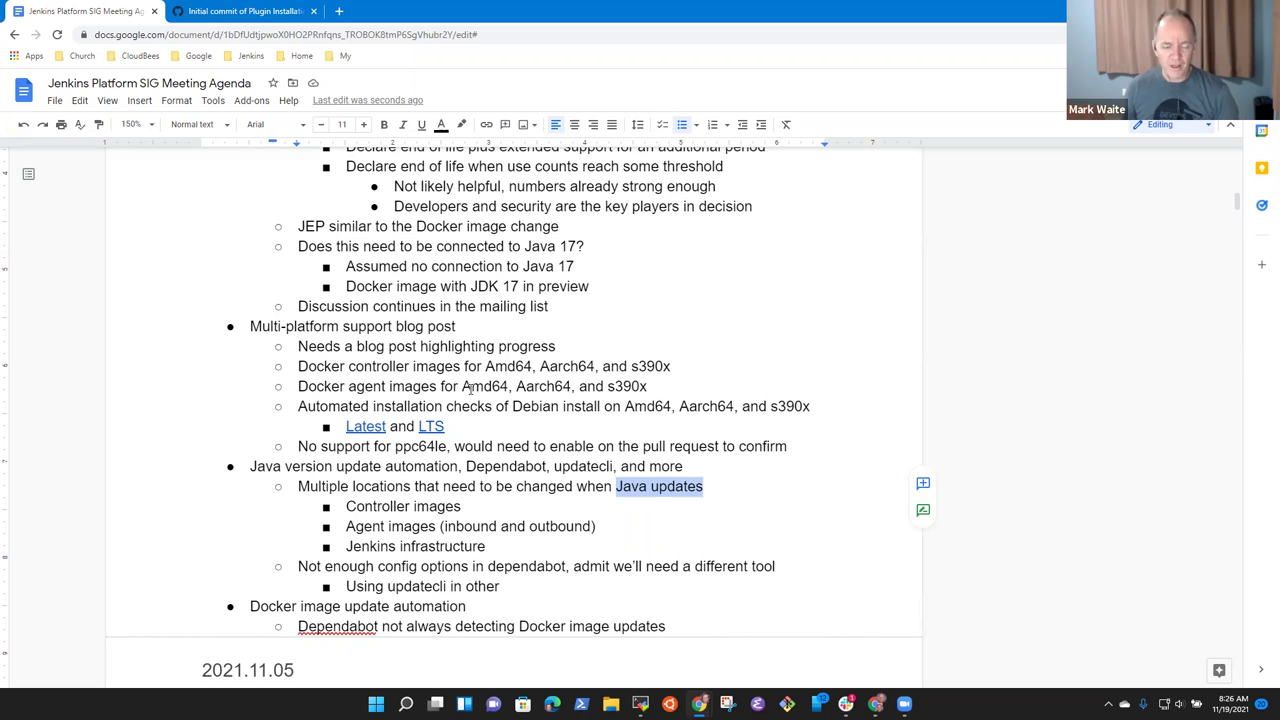
key(Home)
key(shift+End)
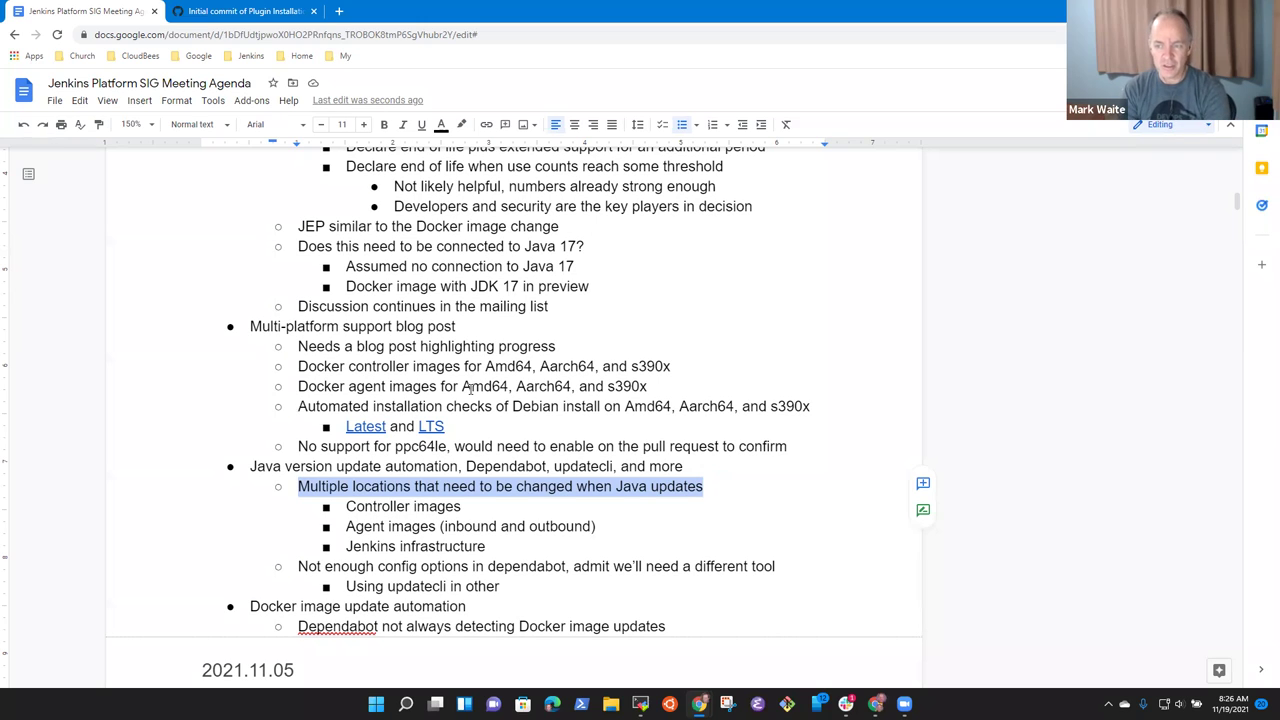
Step: Reword the nested updatecli bullet to read "Using updatecli in Jenkins infra"
key(Down)
key(Down)
key(Down)
key(Down)
key(Down)
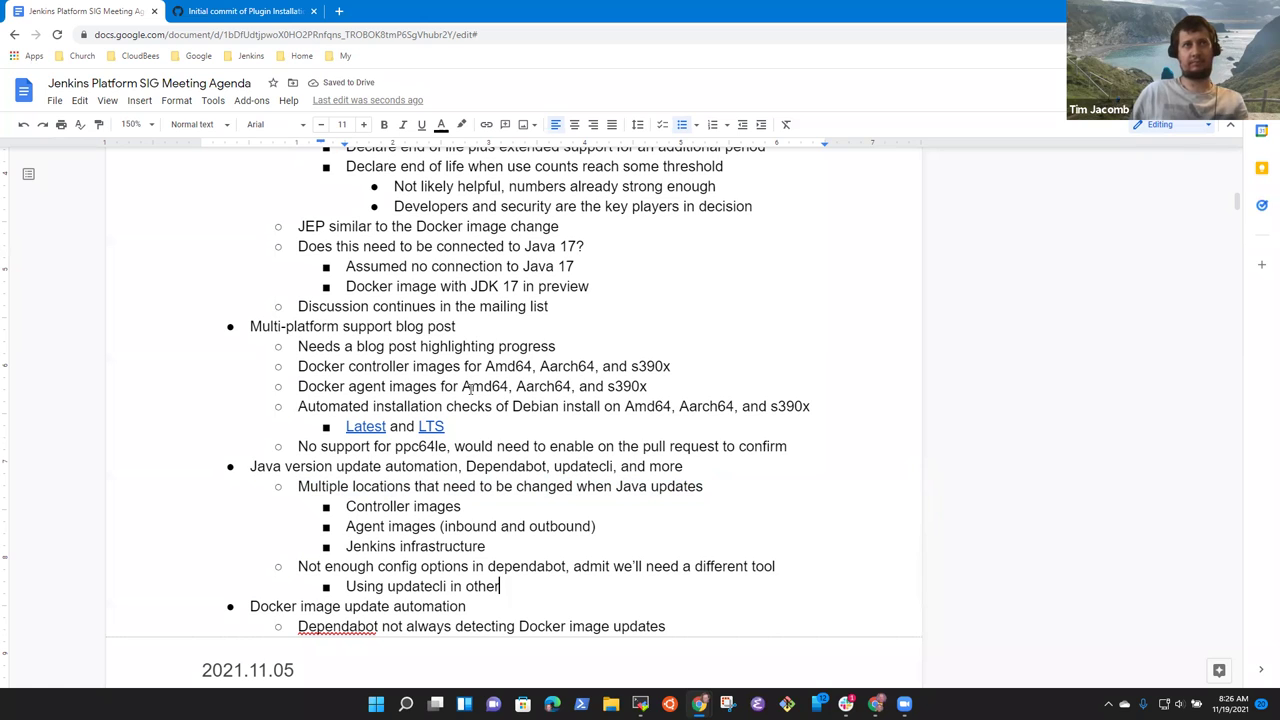
text(locations)
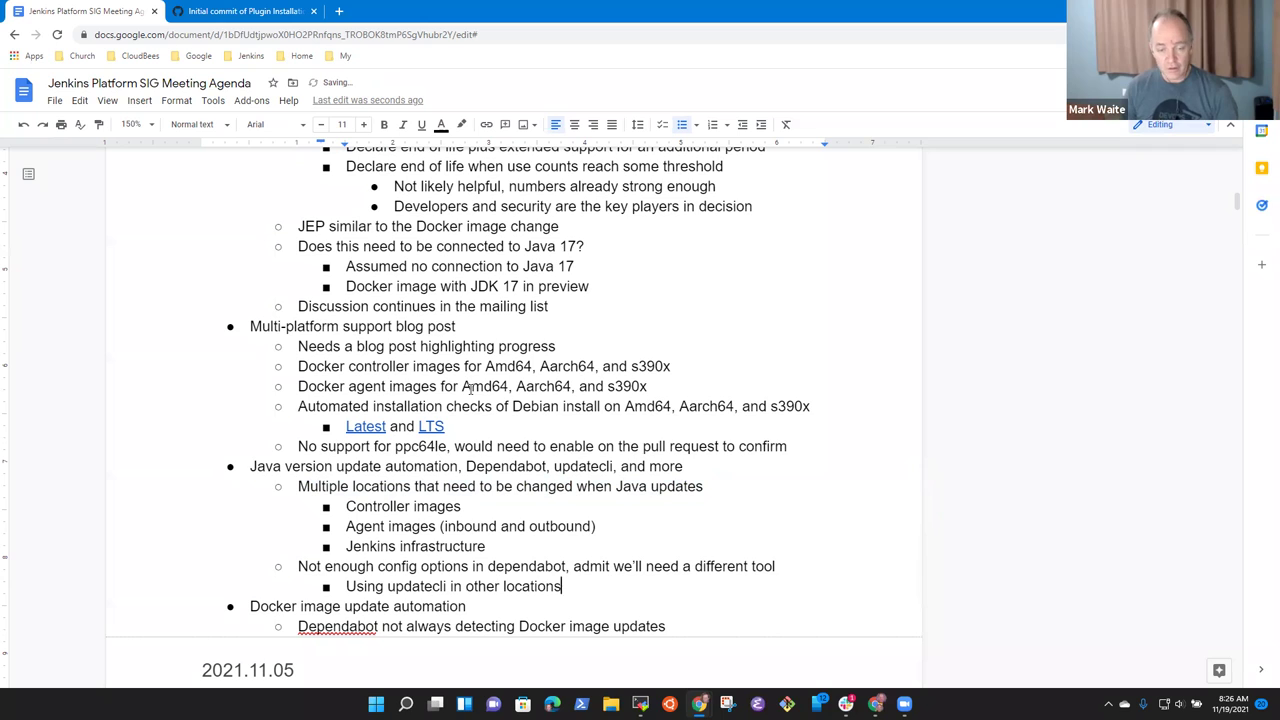
key(ctrl+BackSpace)
key(ctrl+BackSpace)
text(Jenkins )
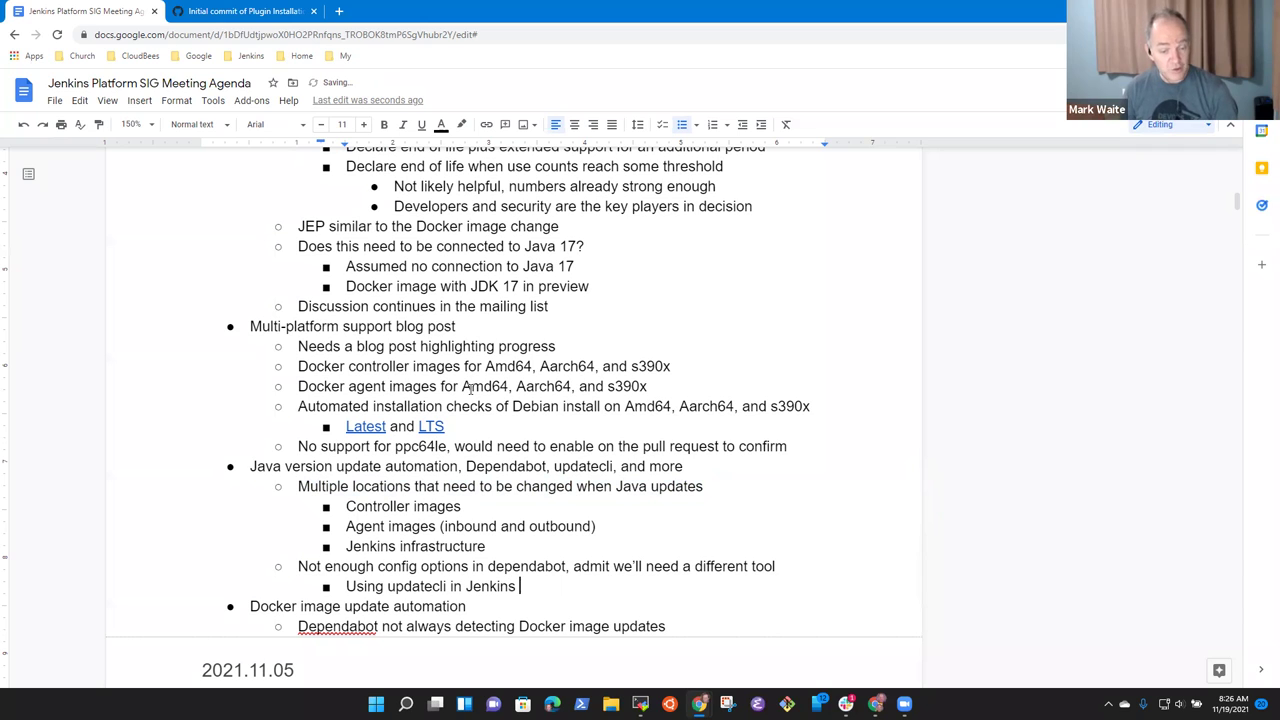
text(infra)
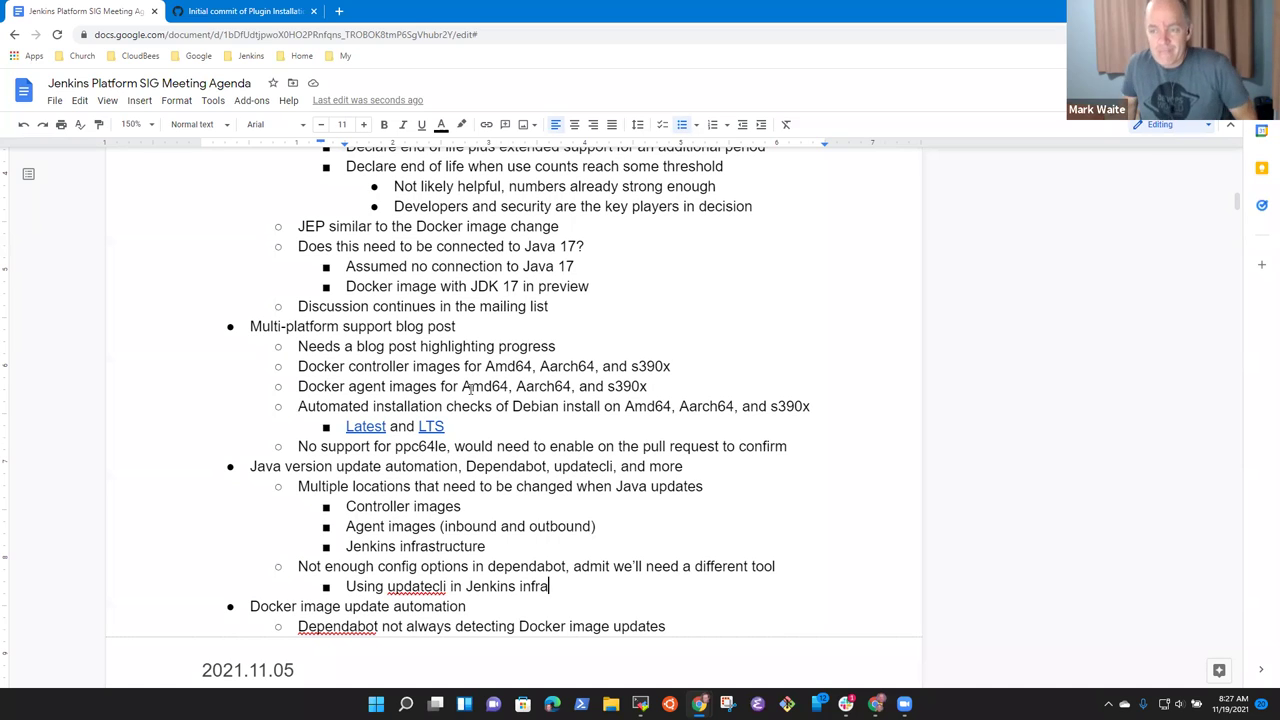
Step: Add a bullet at the same level below the updatecli line reading "No objections if we track dependencies in other locations"
key(Return)
text(No objections if )
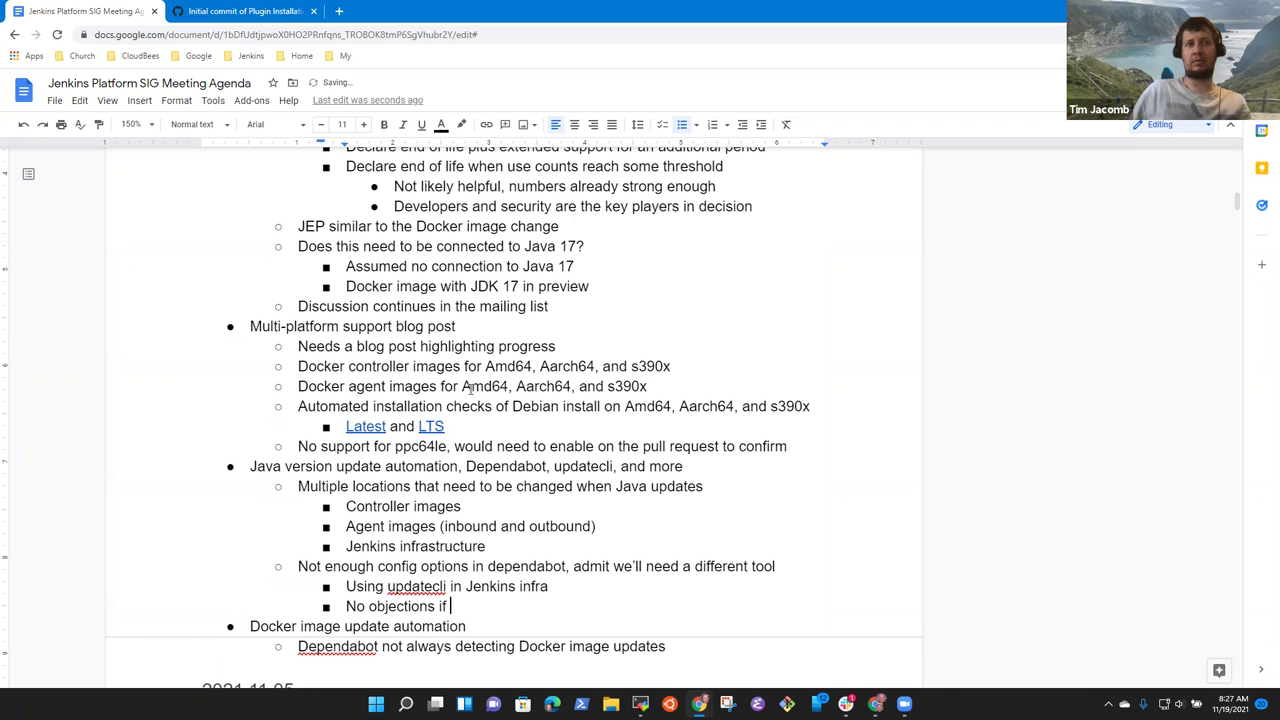
text(we track vers)
key(ctrl+BackSpace)
key(ctrl+BackSpace)
text(track )
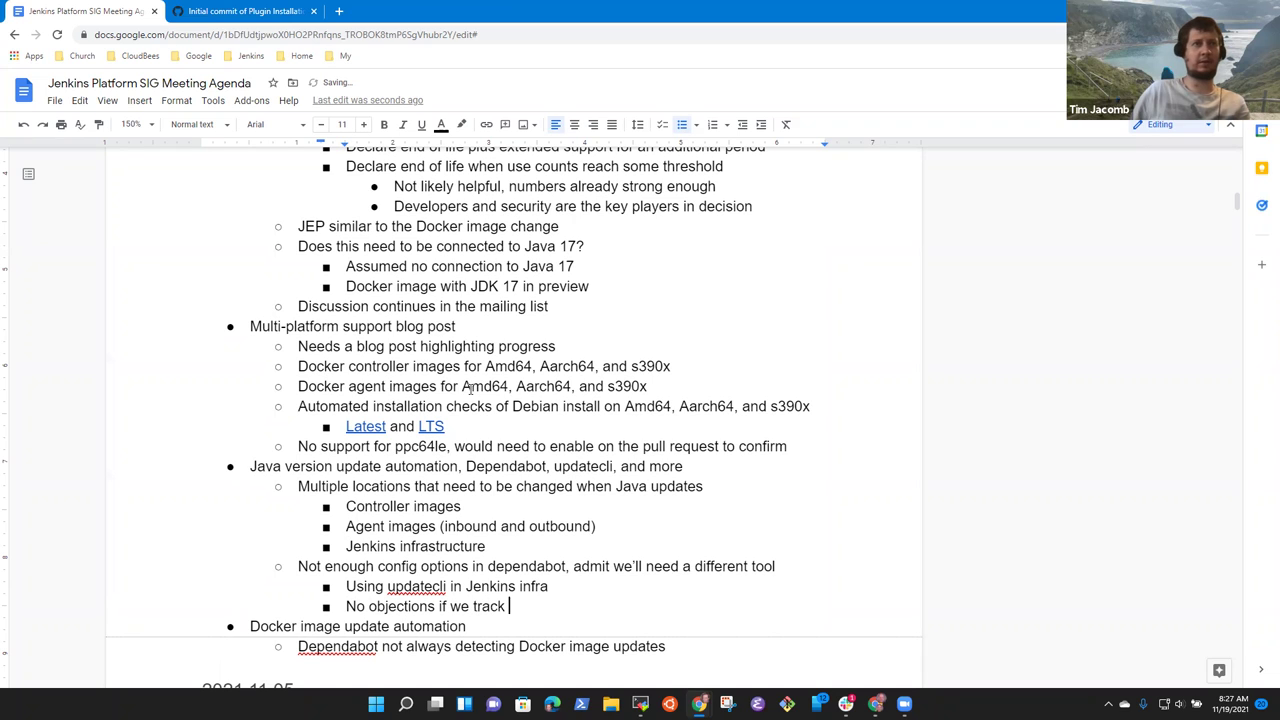
text(dependen)
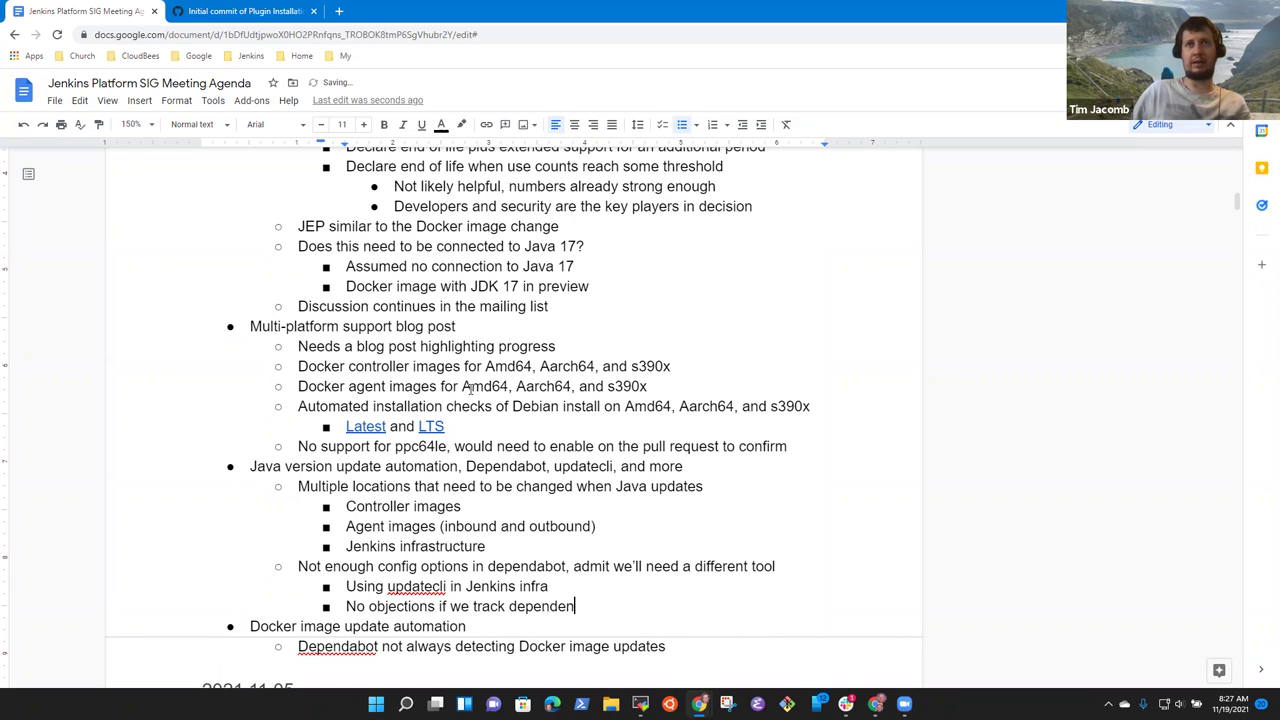
text(cies in other locatirons)
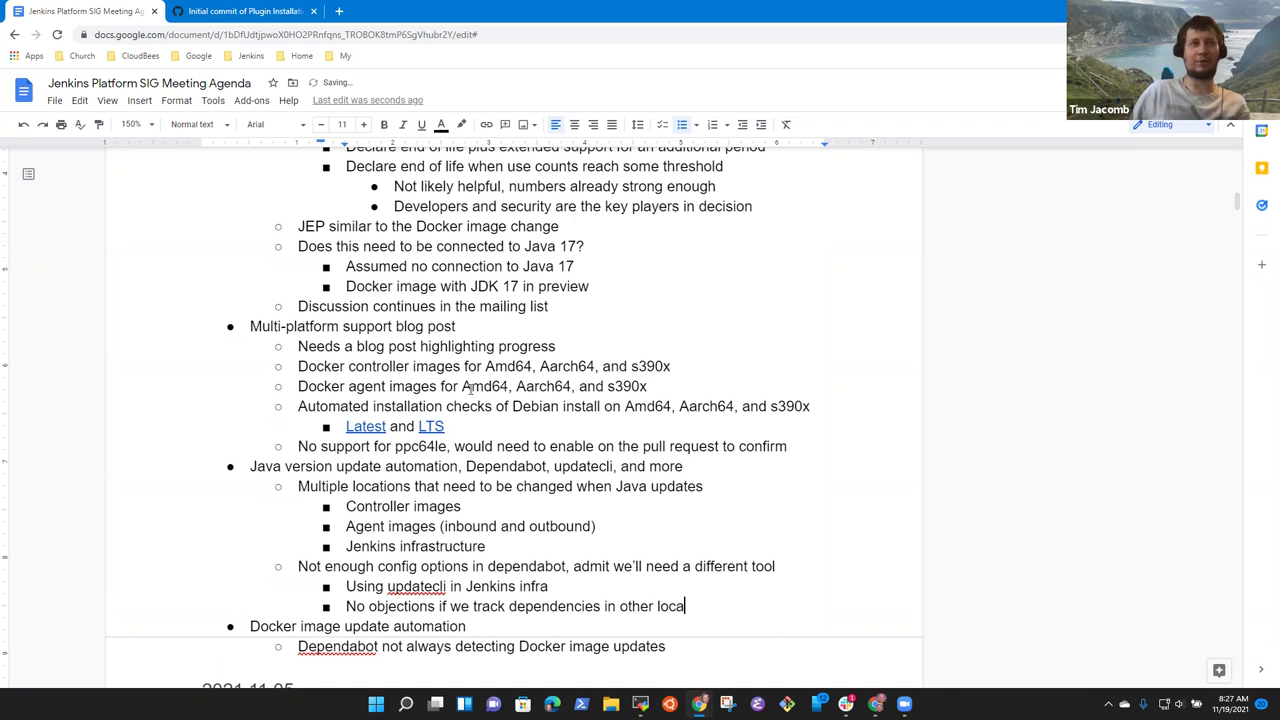
key(BackSpace)
key(BackSpace)
key(BackSpace)
key(BackSpace)
text(ons)
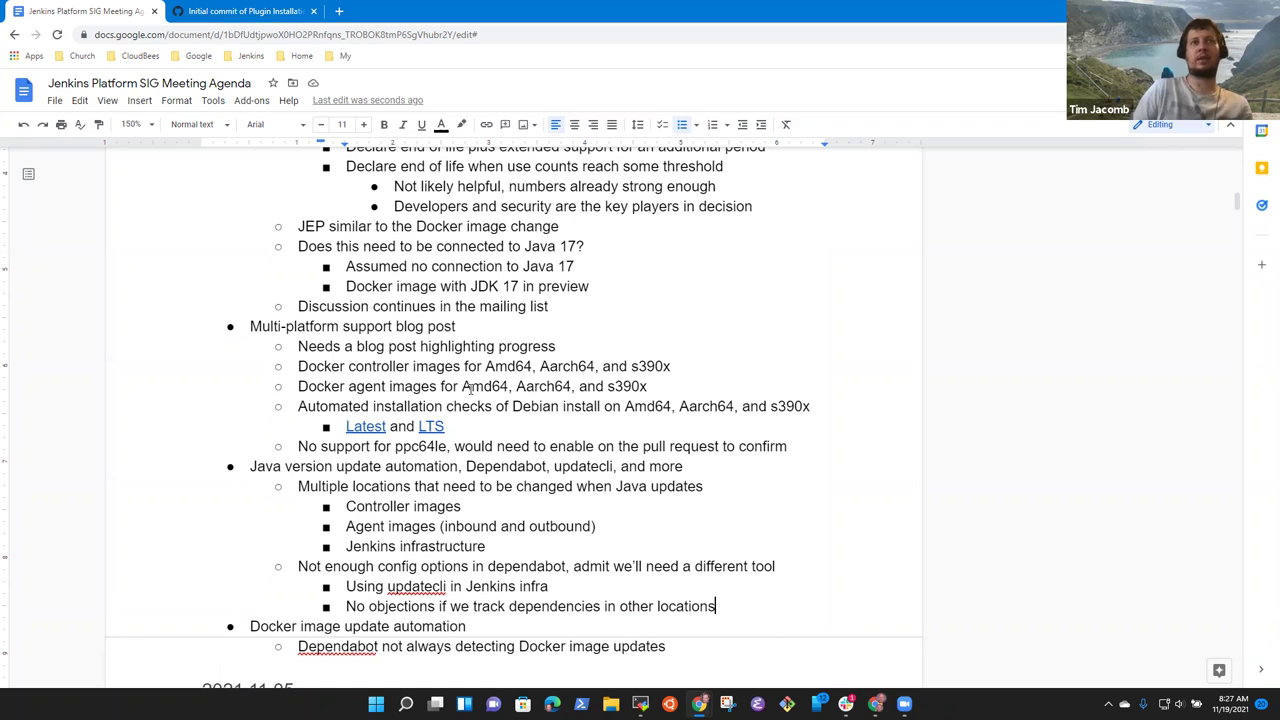
Step: Add a nested bullet under the "No objections" line reading "Consider a properties file at root that is used by Docker bake"
key(Return)
key(Tab)
text(Consider a propert)
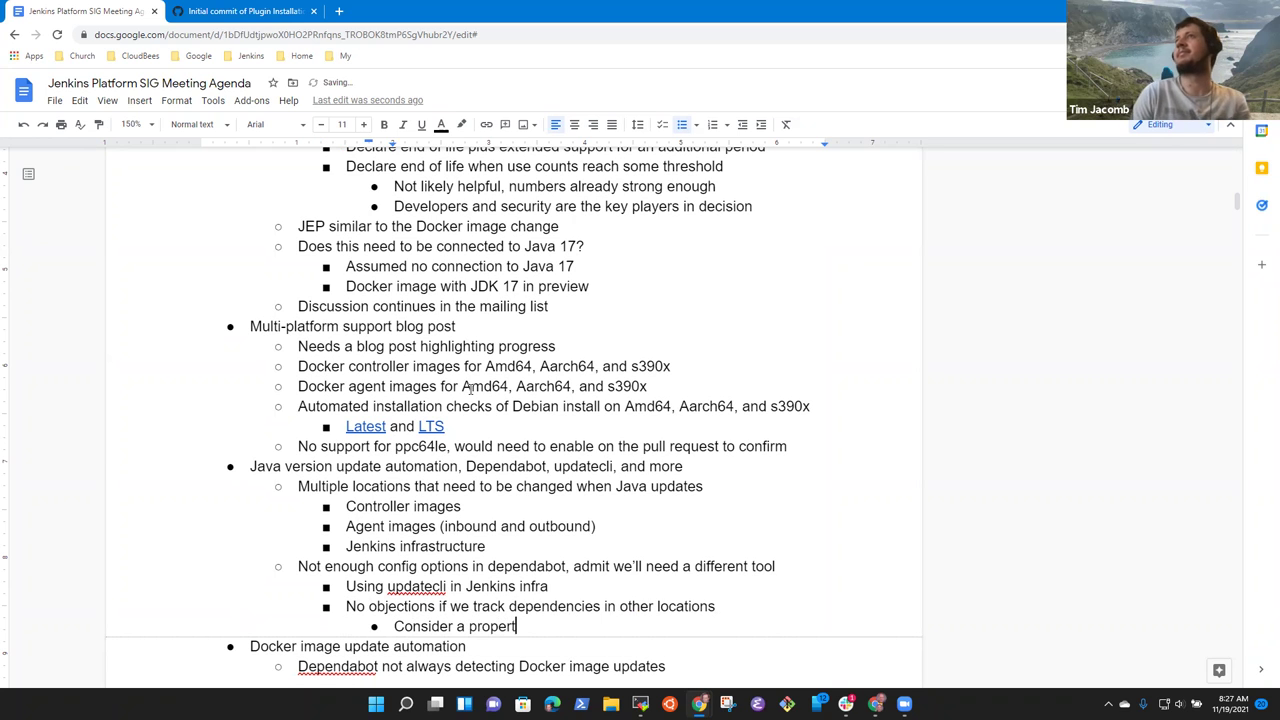
text(ies file at r)
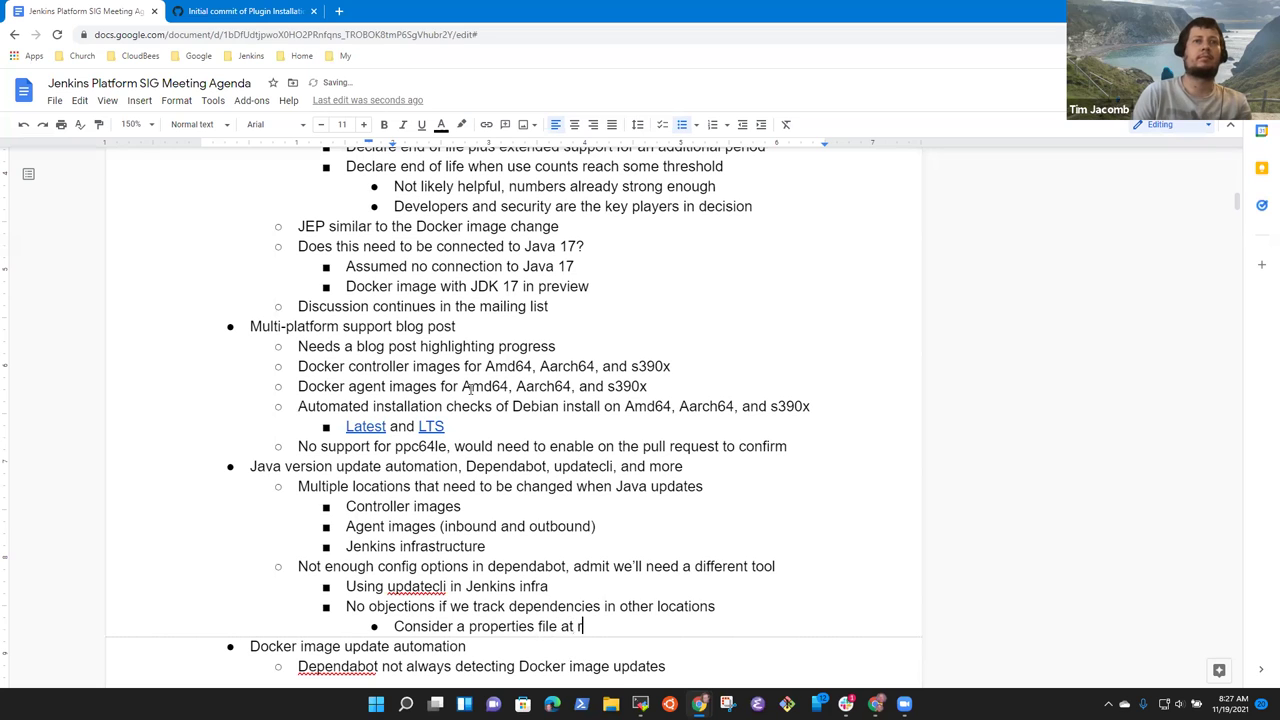
text(oot that is used )
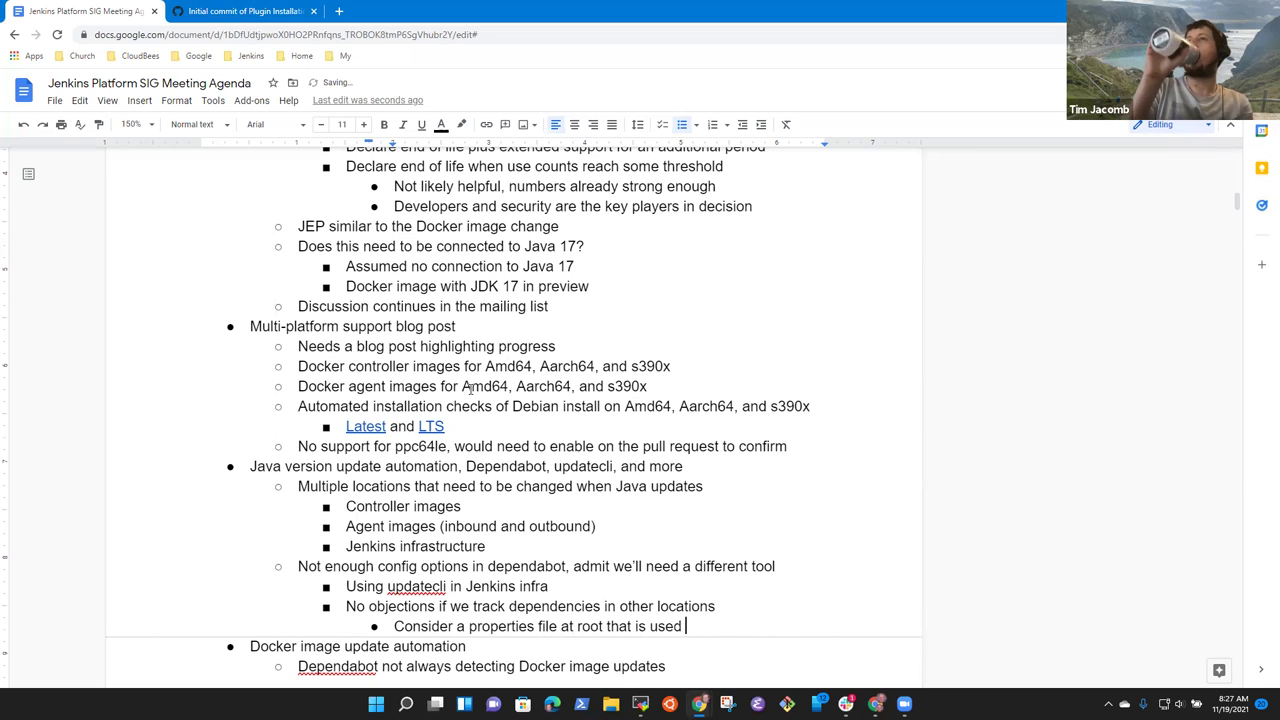
text(by Docker b)
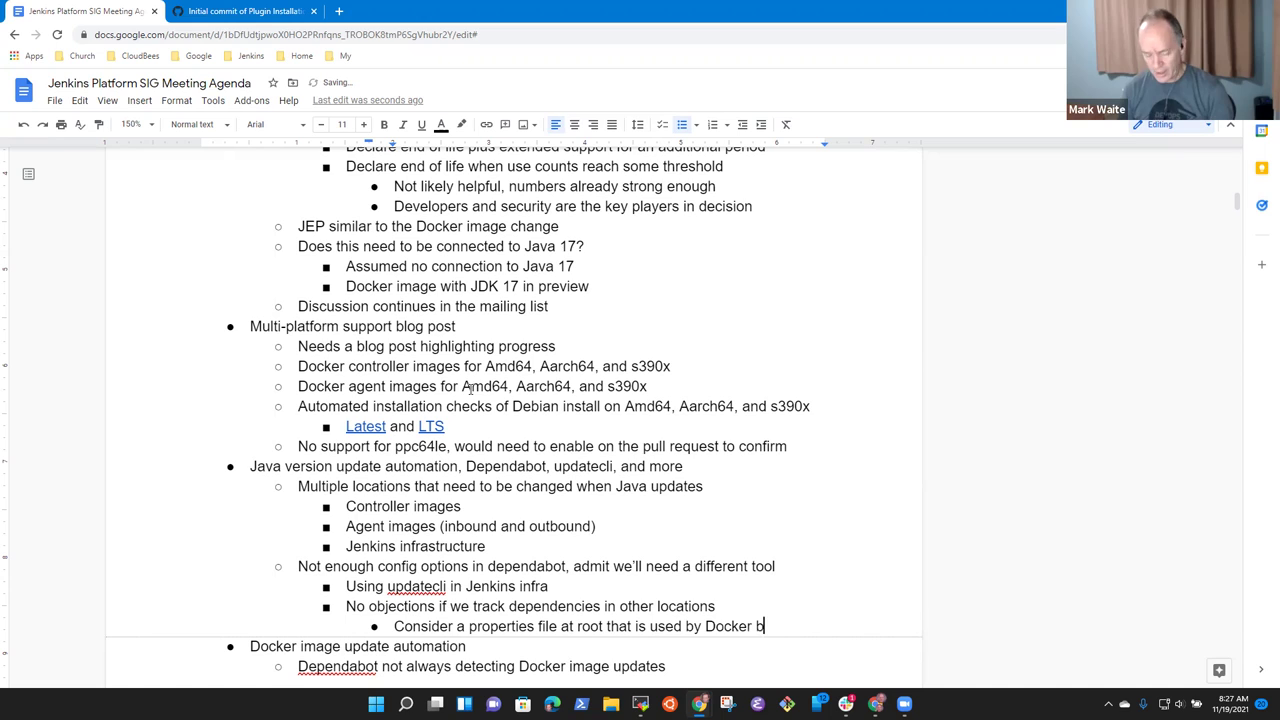
text(ake)
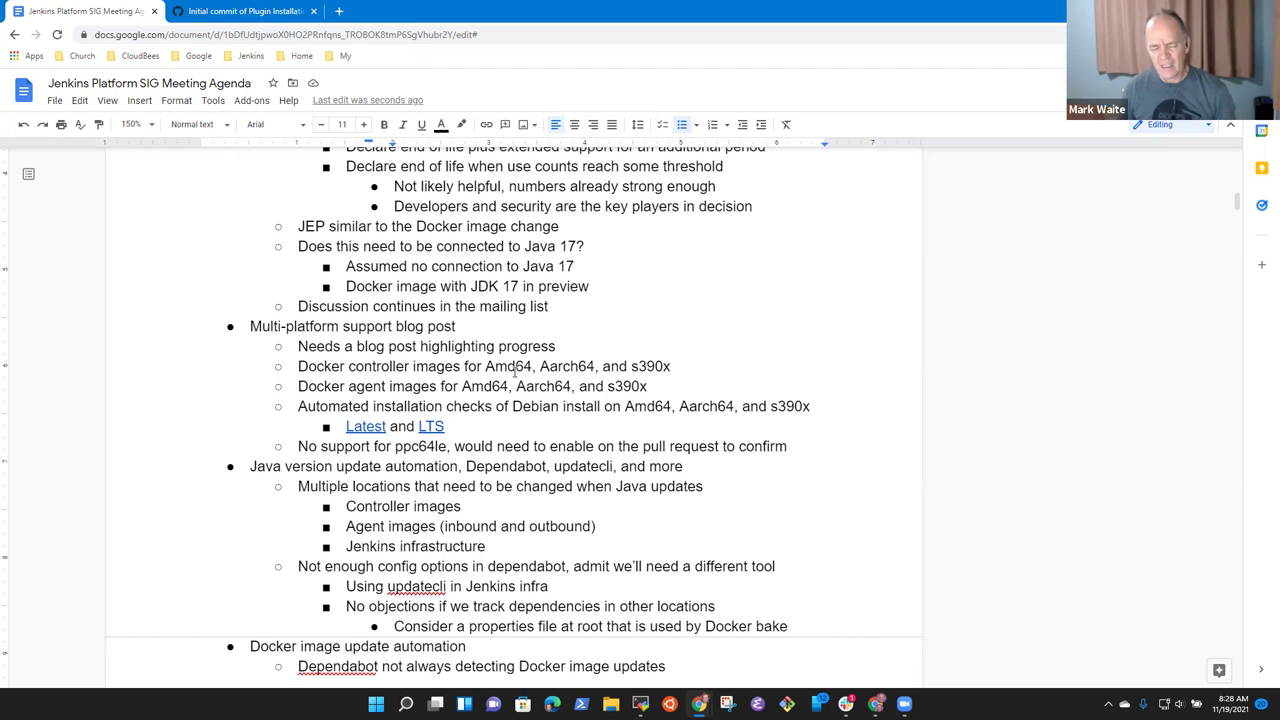
Step: Insert an empty bullet at the same level below the Docker bake properties file line
scroll(545, 412, down, 1)
scroll(545, 412, down, 2)
scroll(555, 413, up, 1)
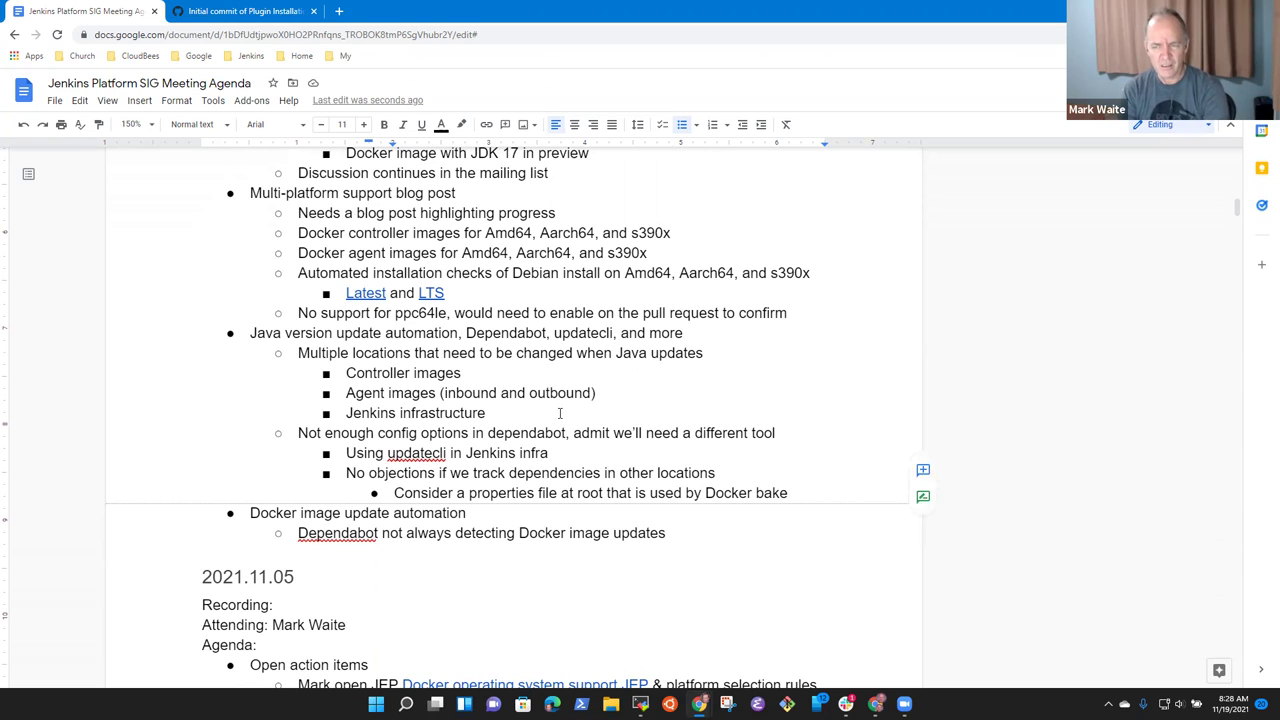
key(Return)
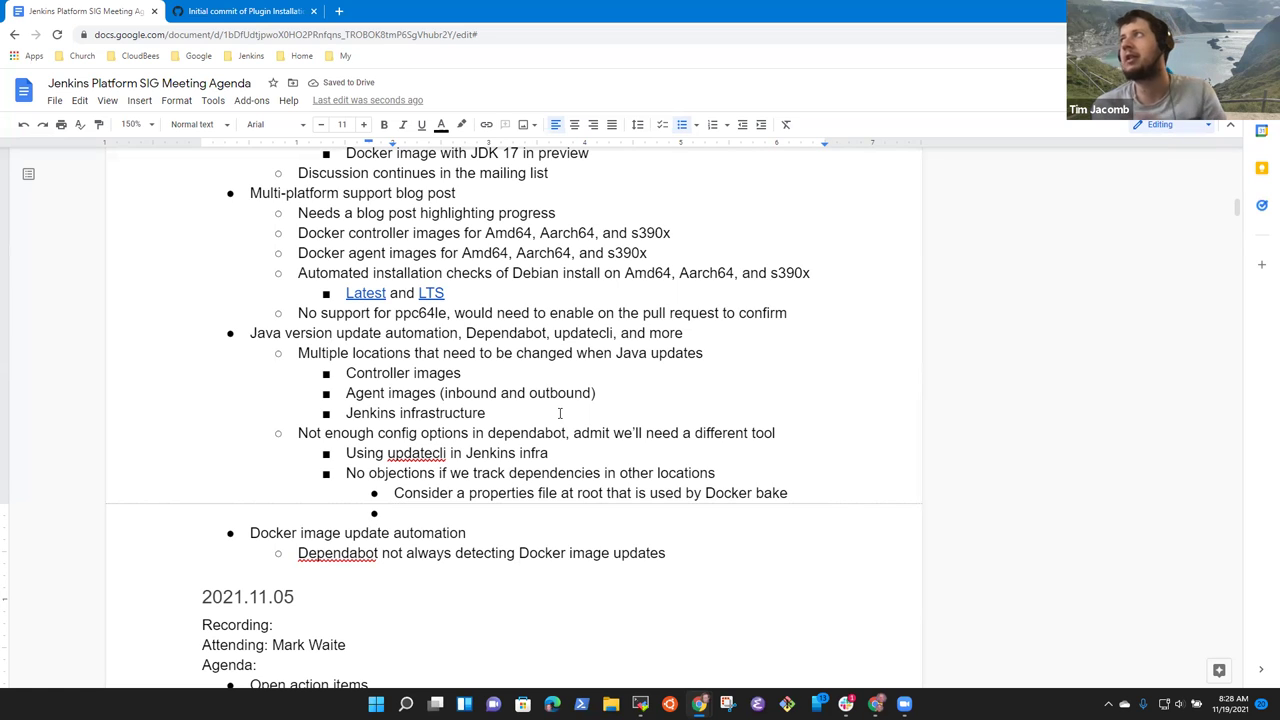
text(Bake relies )
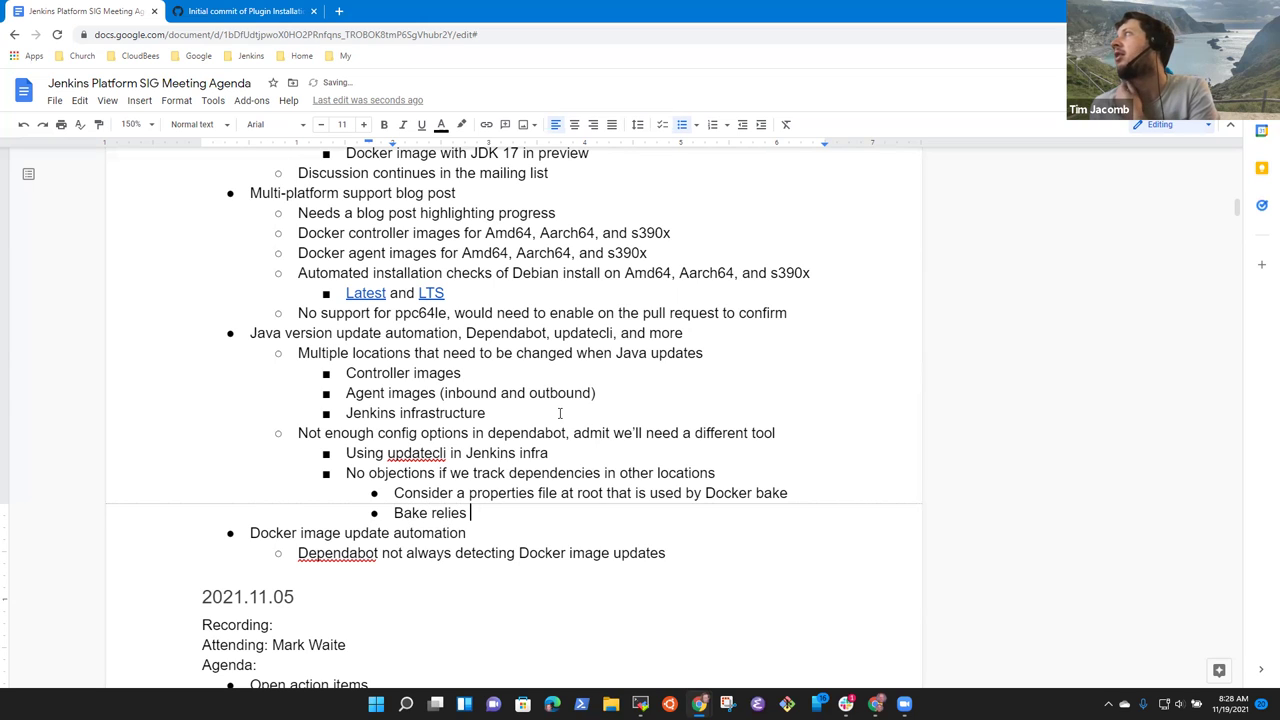
text(on con)
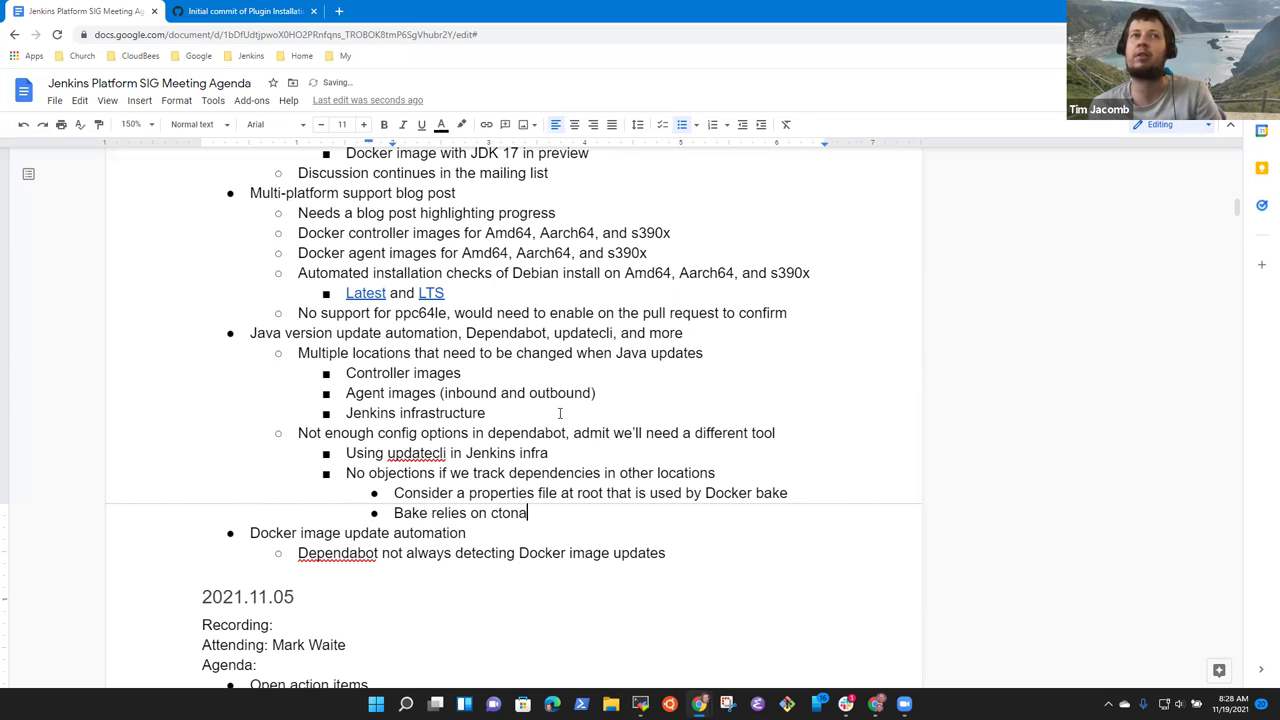
key(BackSpace)
key(BackSpace)
key(BackSpace)
text(cont)
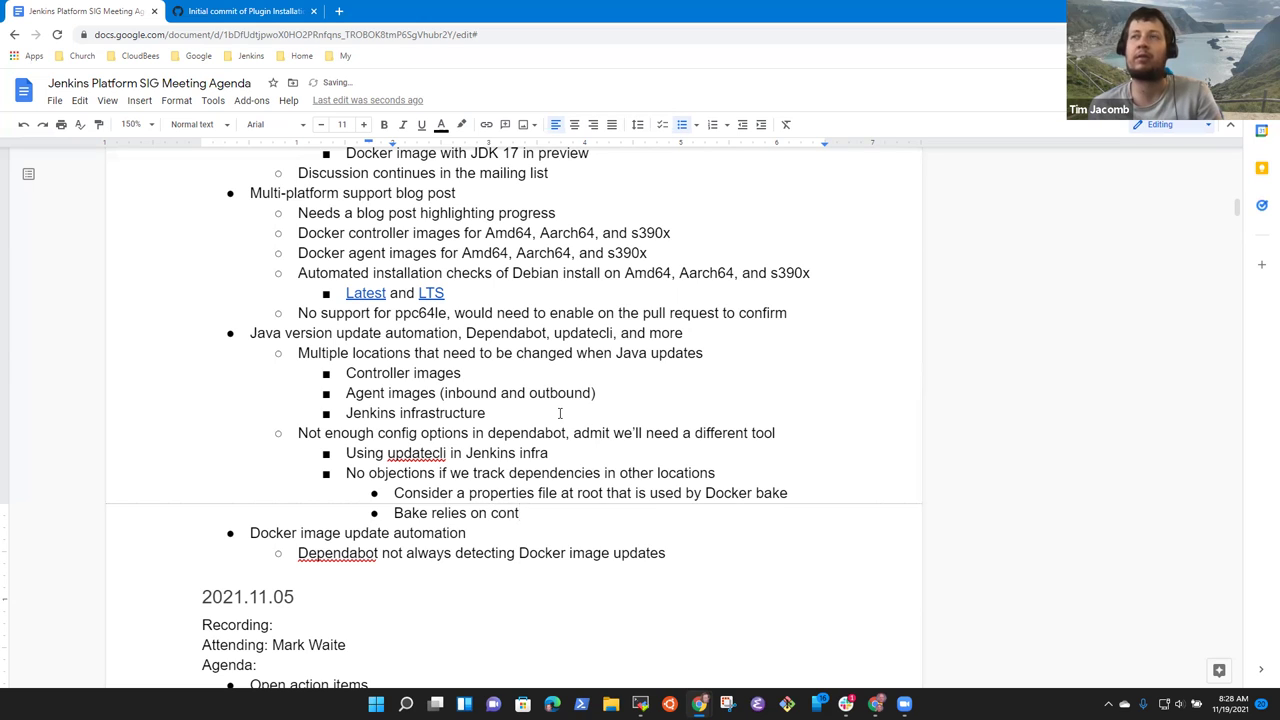
key(ctrl+BackSpace)
key(ctrl+BackSpace)
key(ctrl+BackSpace)
key(ctrl+BackSpace)
Step: Replace the unfinished "Bake relies on" bullet with the text "Microsoft not yet ready to support containerd changes for bake"
text(Mic)
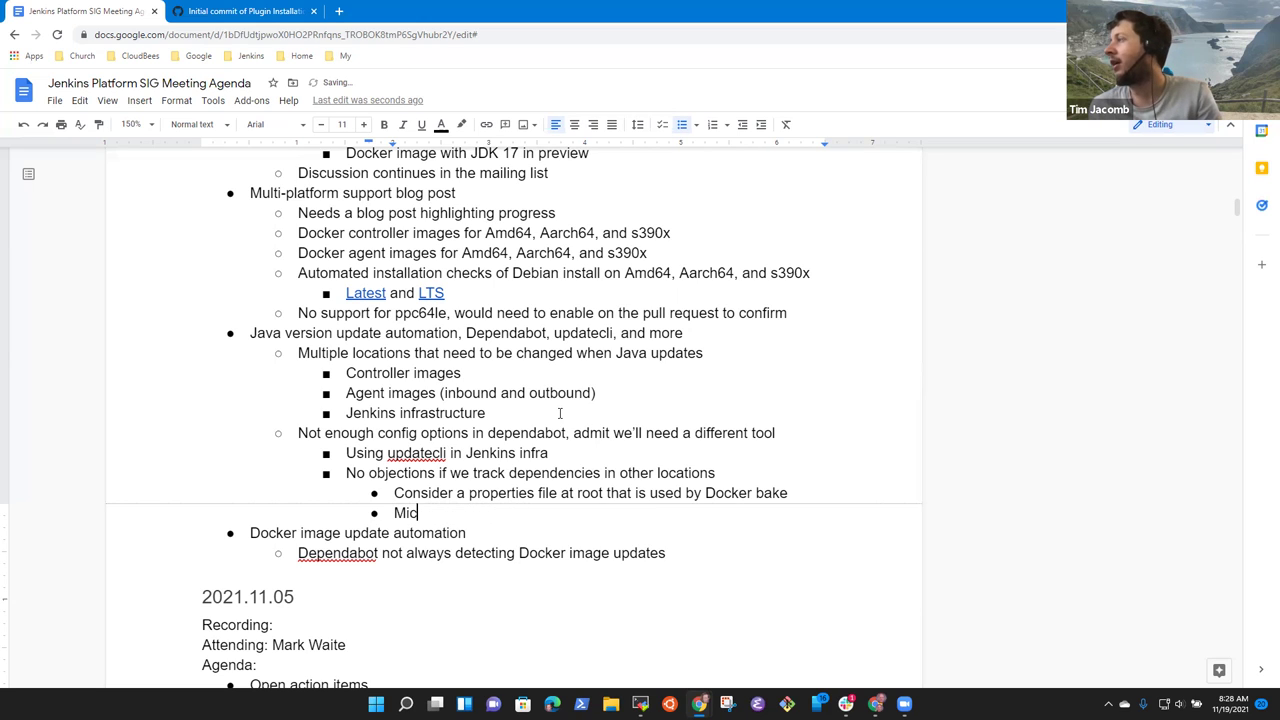
text(rosoft)
key(BackSpace)
key(BackSpace)
key(BackSpace)
key(BackSpace)
key(BackSpace)
key(BackSpace)
text(rosoft not )
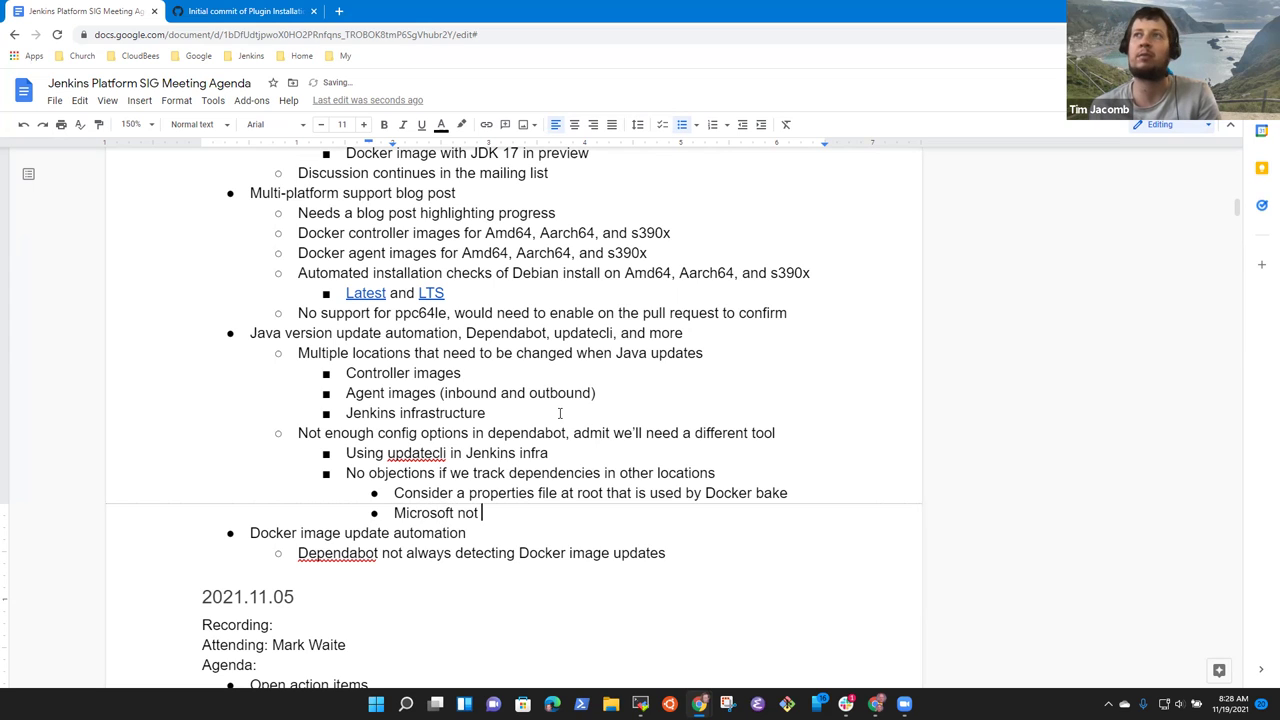
text(yet rea)
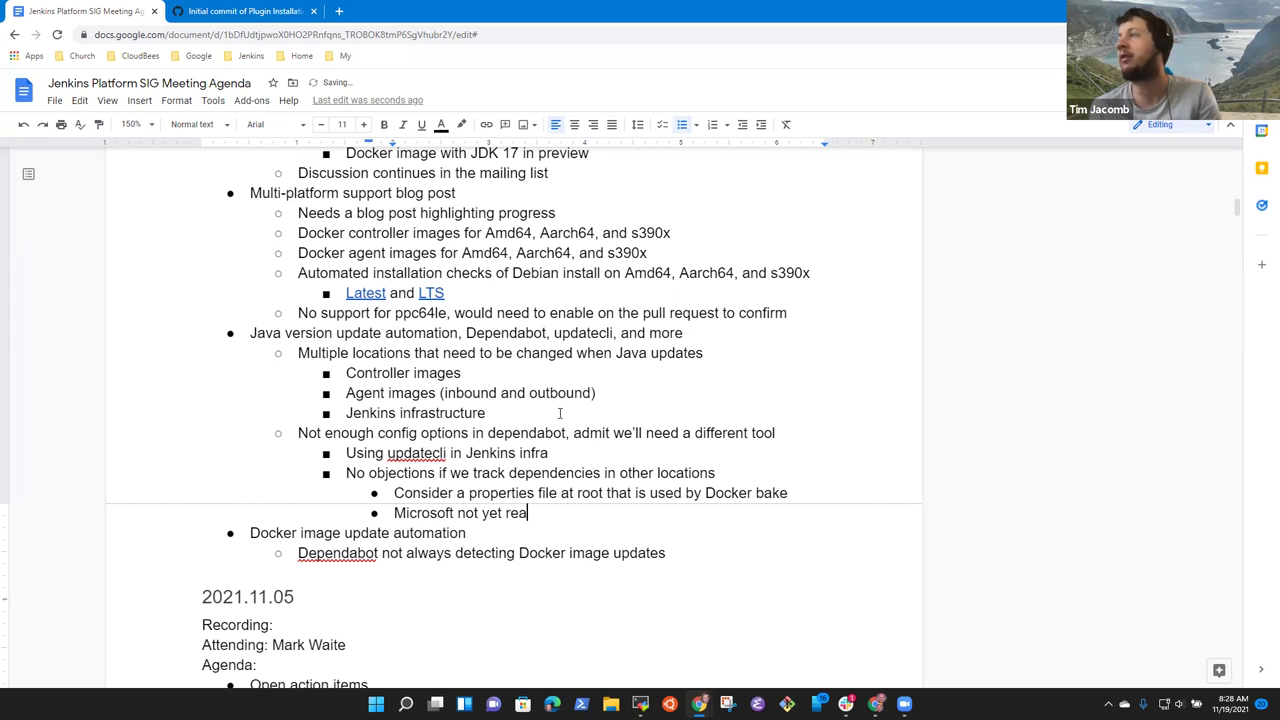
text(dy to supports)
key(BackSpace)
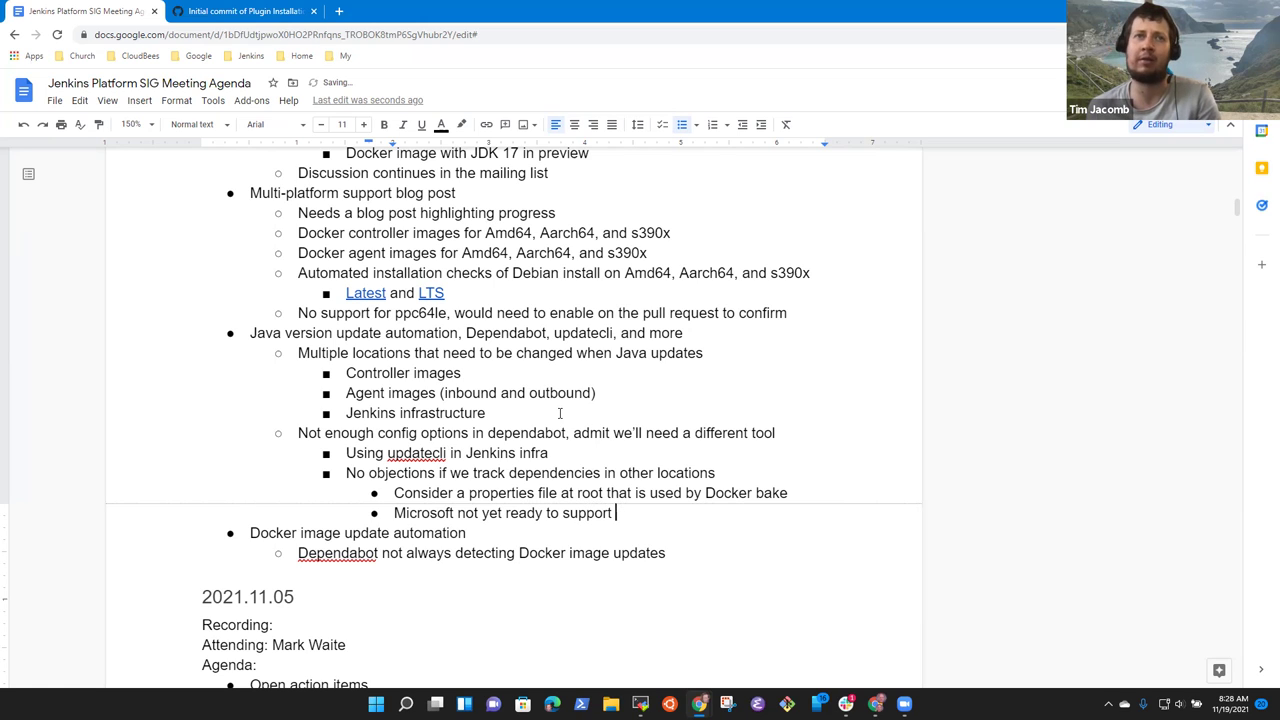
text(containerd)
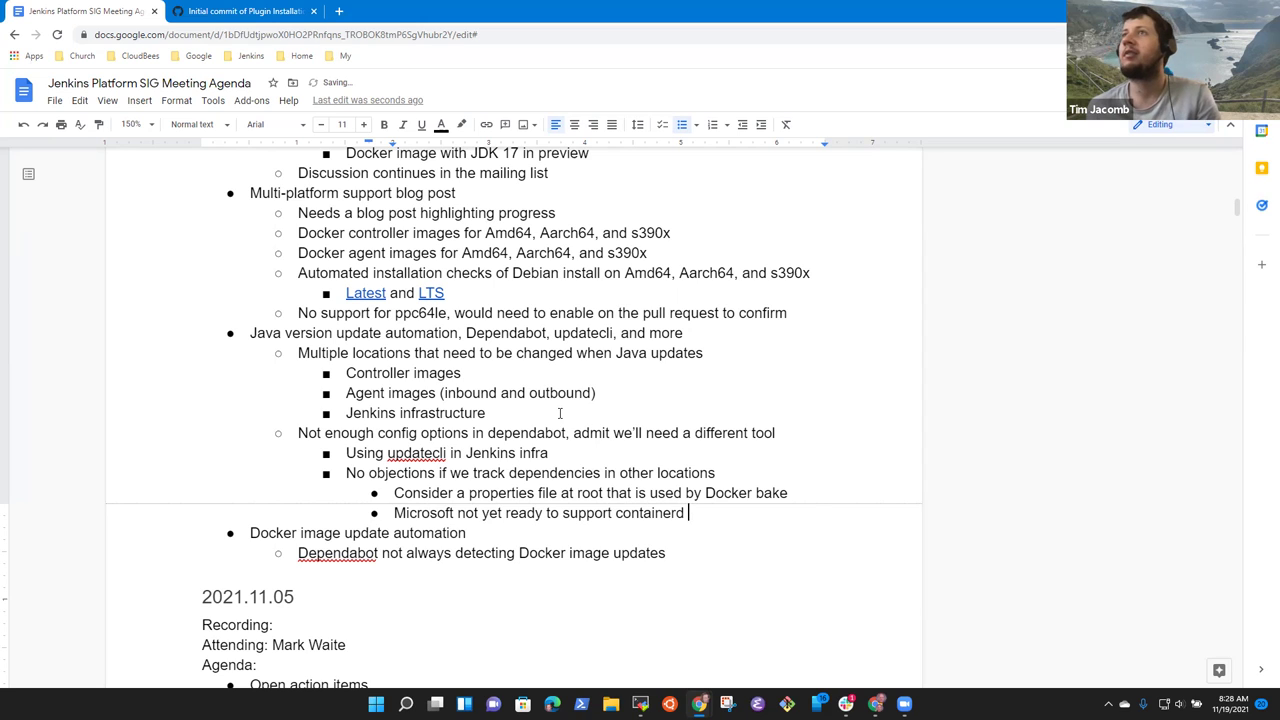
text( changes for bake)
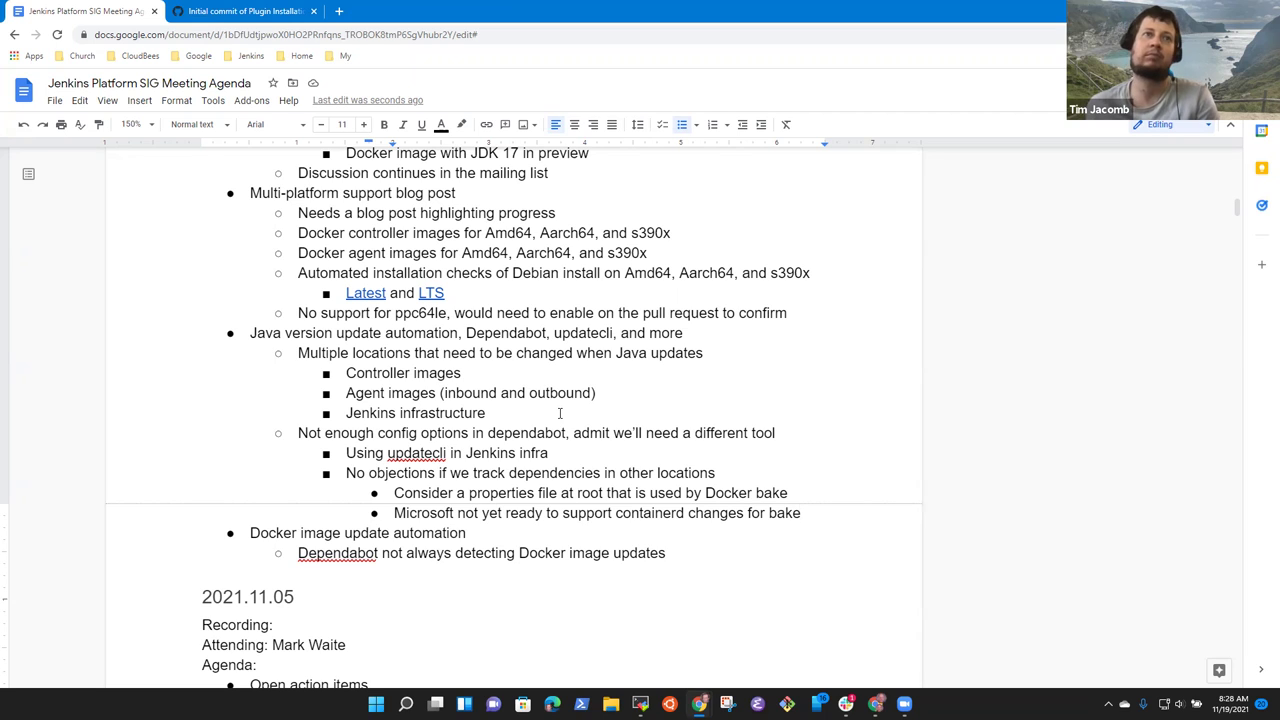
Step: Add a bullet at the same level below the Microsoft containerd line reading "Conversations are continuing"
key(Return)
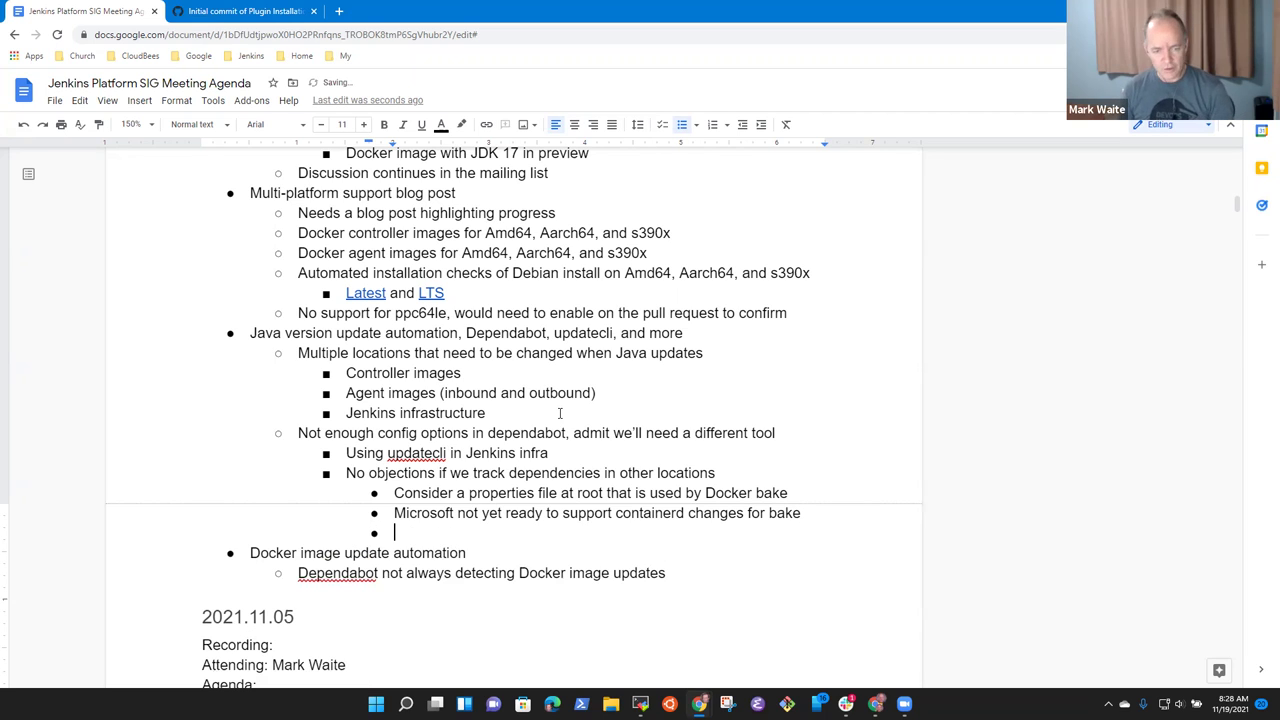
text(Conversations are continuing)
Step: Highlight the nested bullet about the properties file at root used by Docker bake for discussion
key(Up)
key(Up)
key(Up)
key(Up)
key(Up)
key(Home)
key(Down)
key(Down)
key(shift+End)
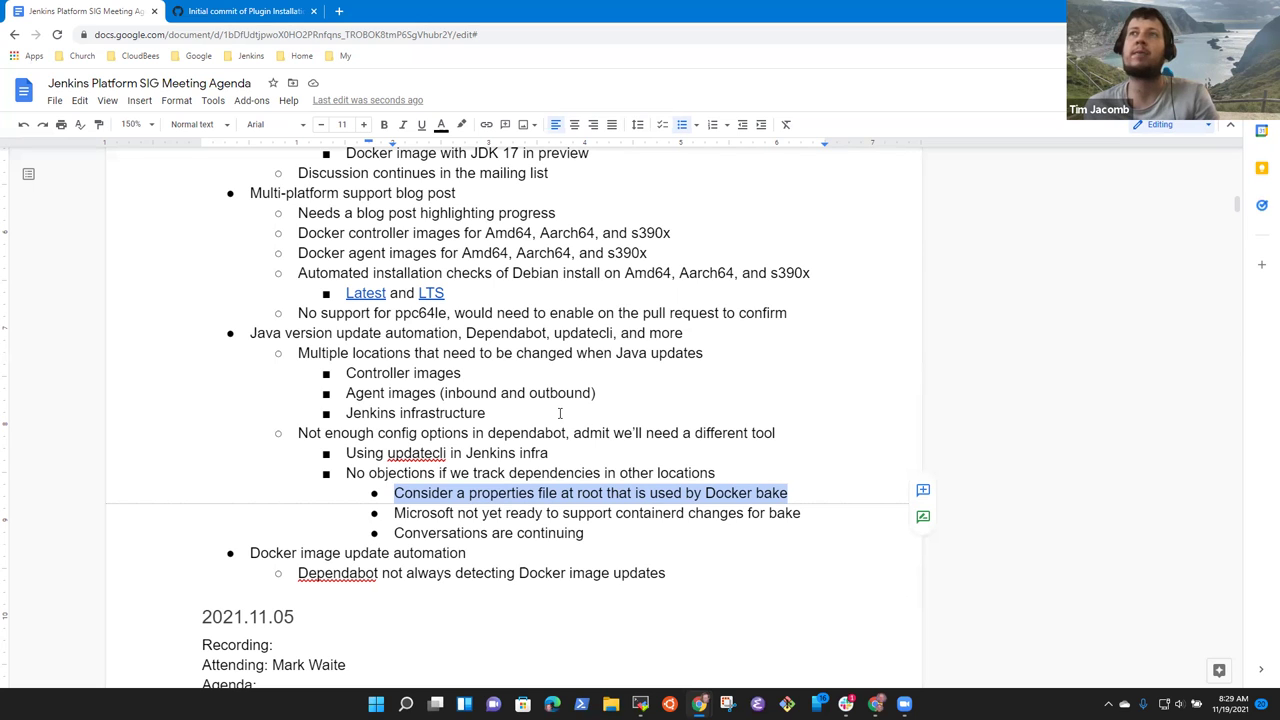
Step: Add a bullet at the same level below "Conversations are continuing" reading "Could read the properties file from powershell"
key(Down)
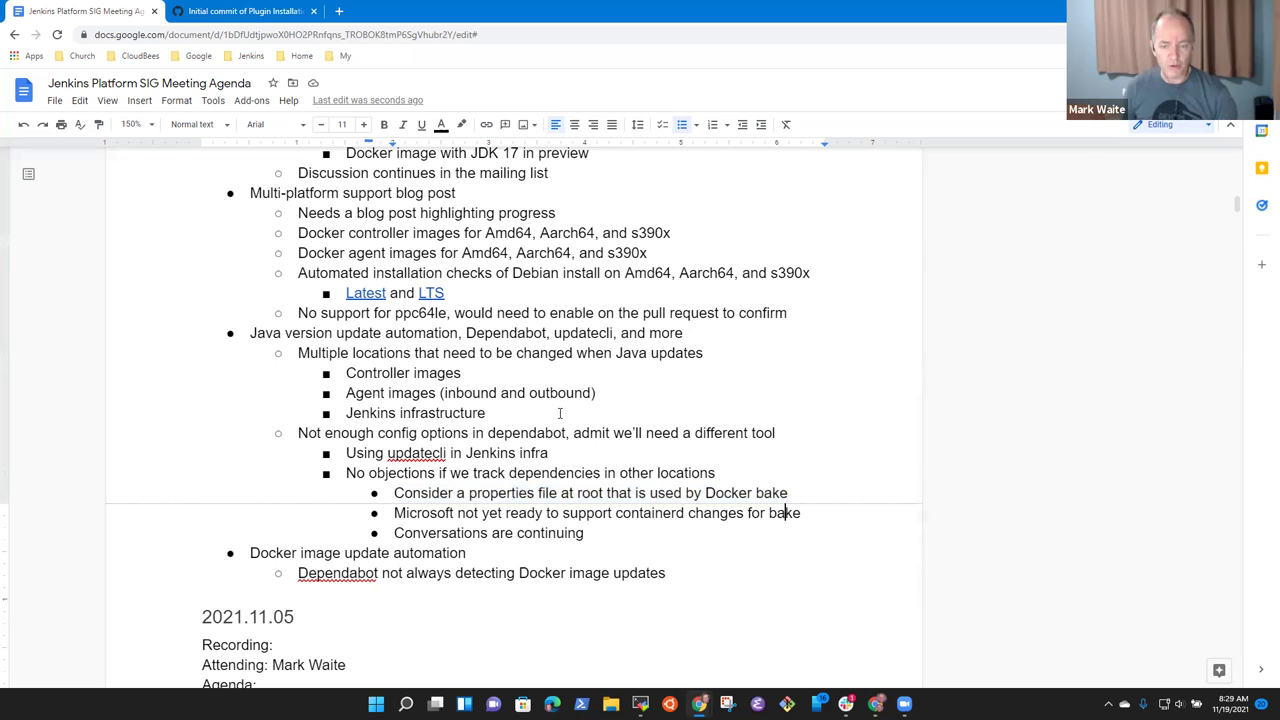
key(Down)
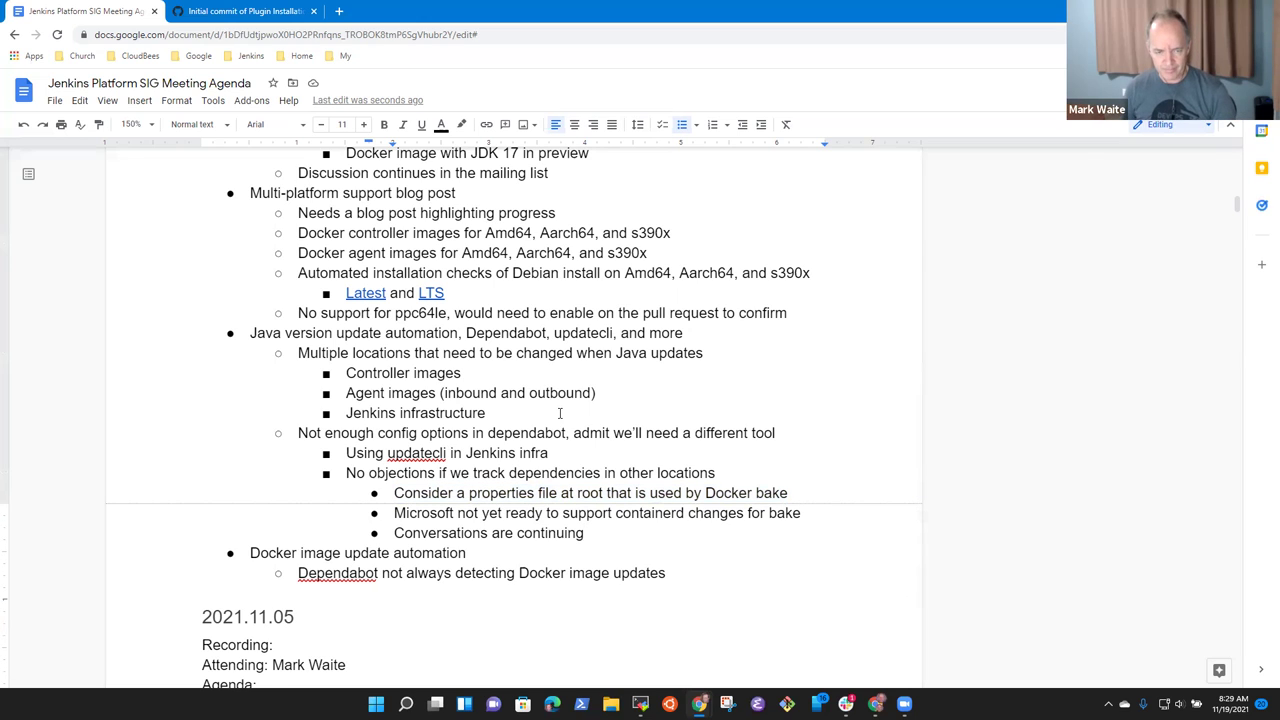
key(Return)
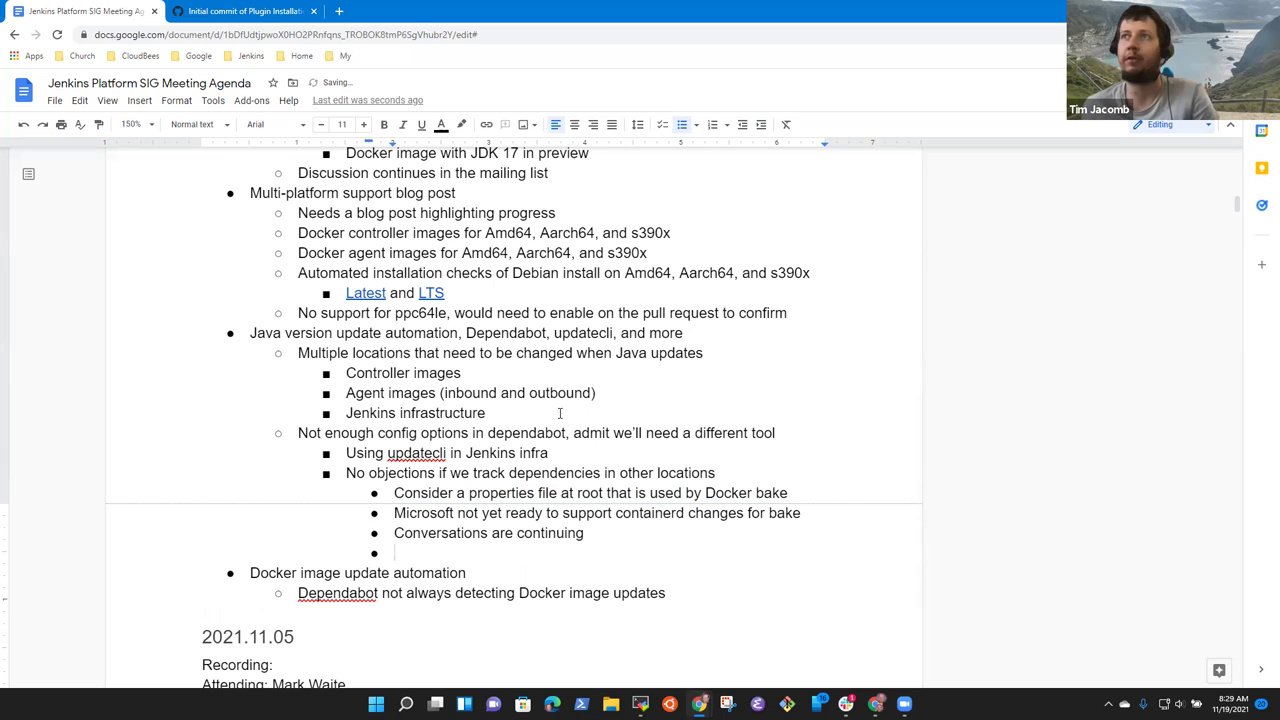
text(Could read)
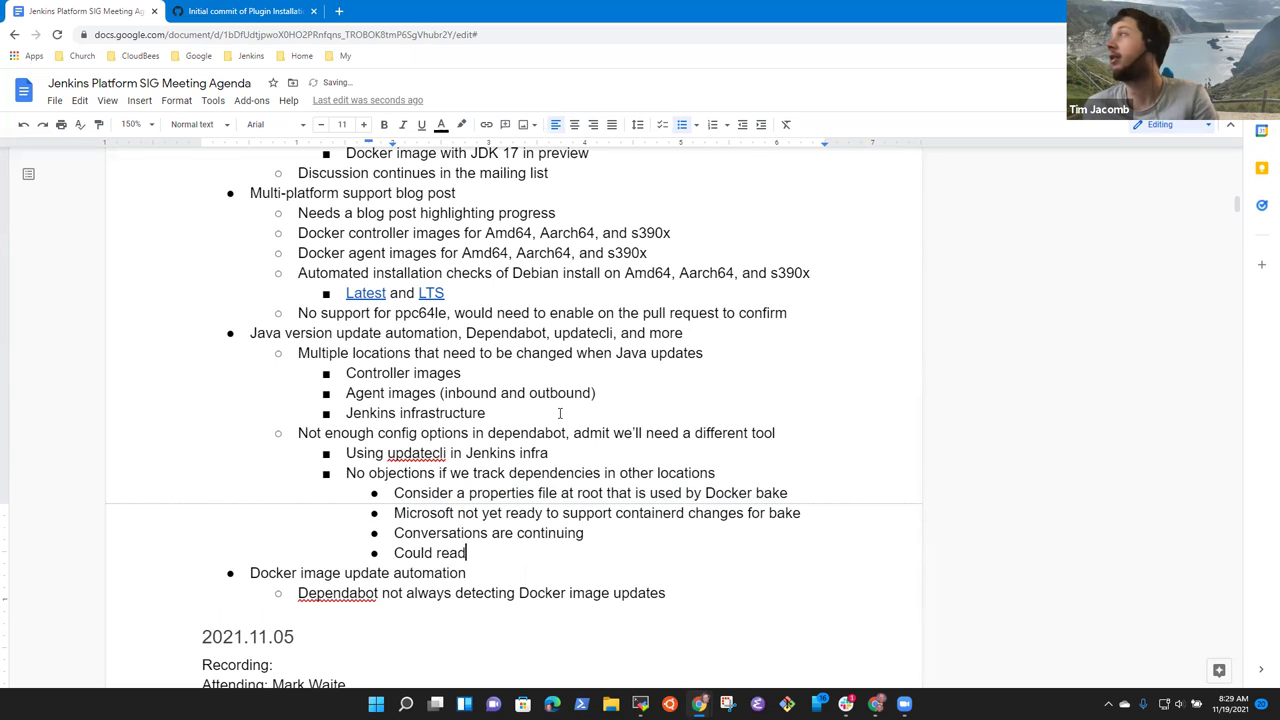
text( the properties file from )
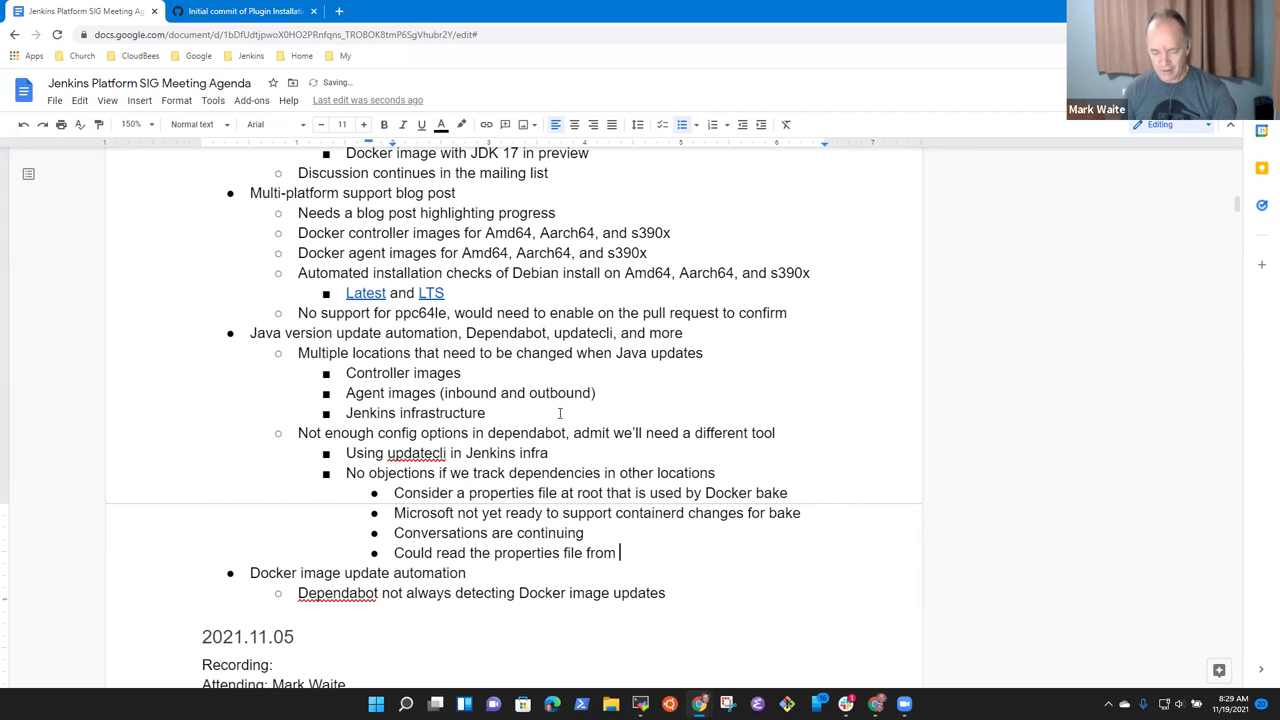
text(powershee)
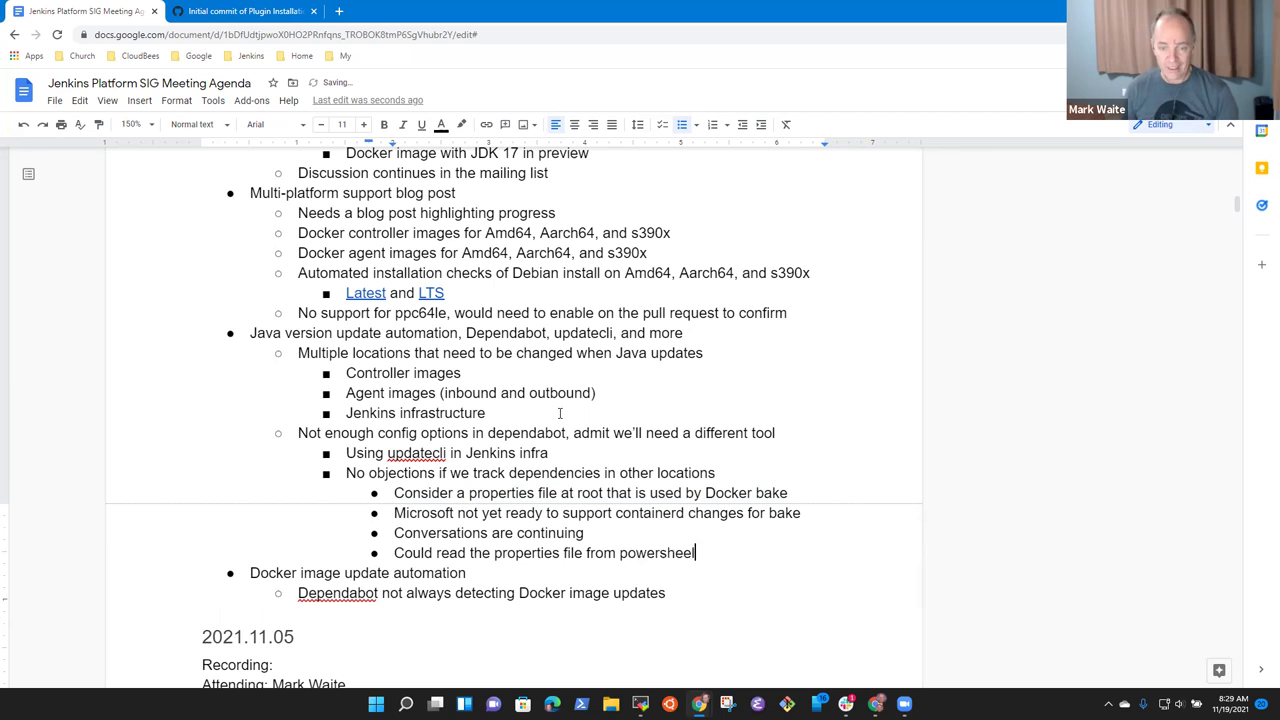
key(BackSpace)
text(ll)
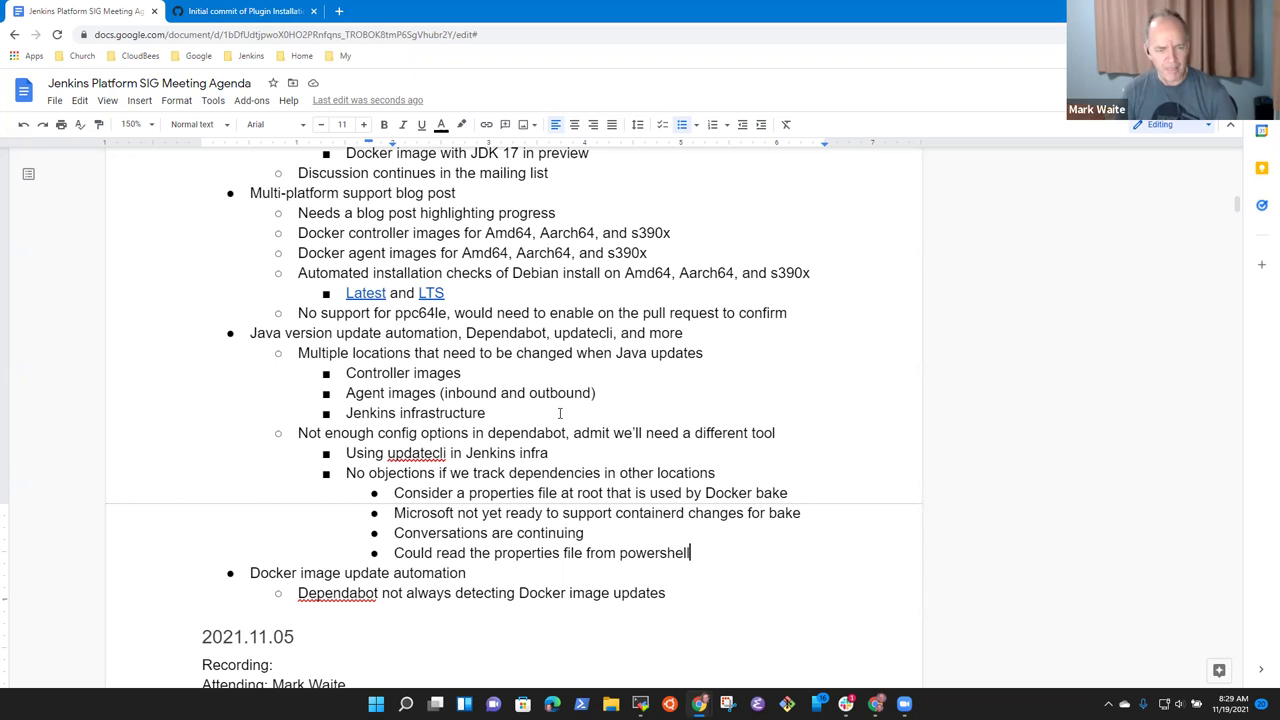
Step: Highlight the "Docker image update automation" topic line for discussion
key(Up)
key(Down)
key(Down)
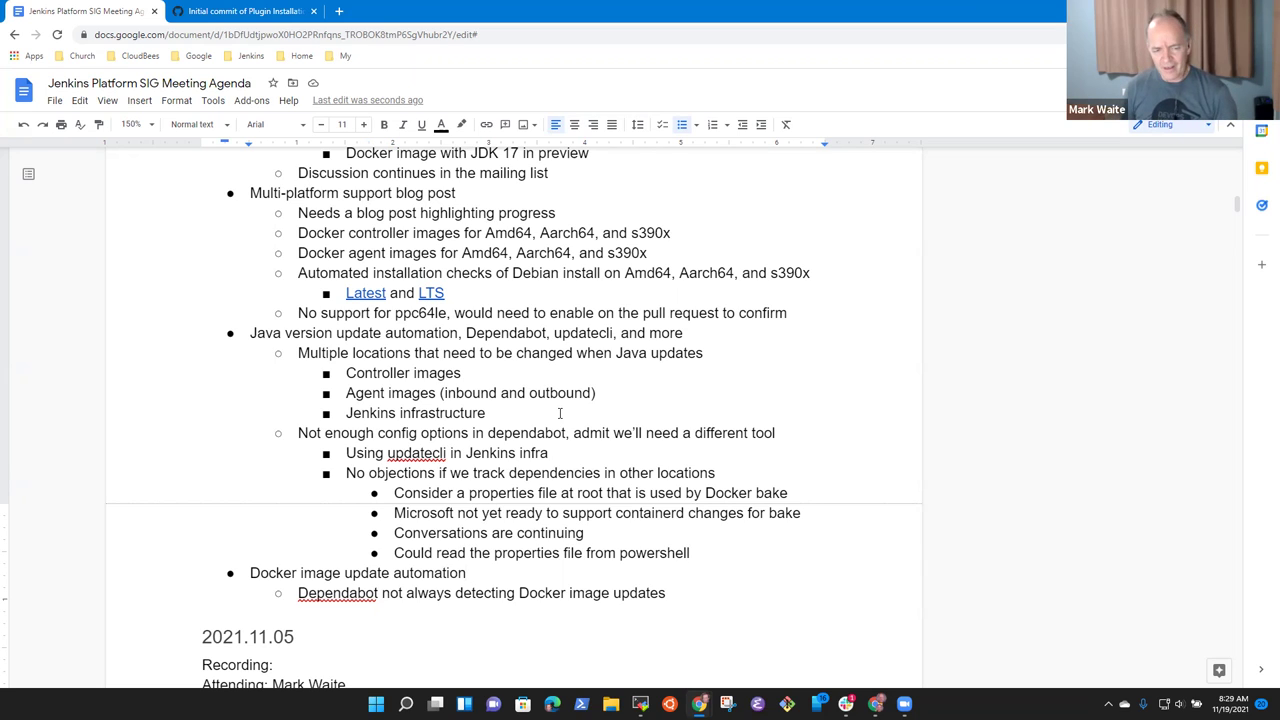
key(Home)
key(shift+End)
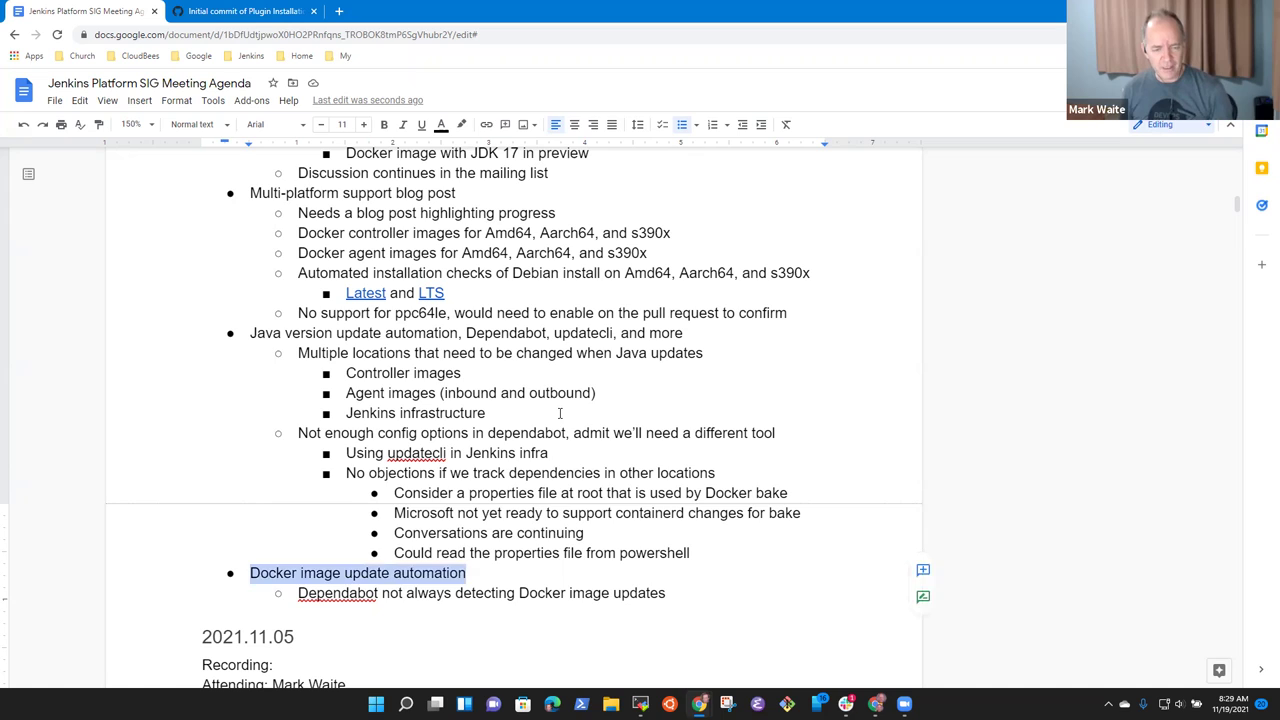
key(Up)
key(Up)
key(Up)
key(Up)
key(Up)
key(Up)
key(Up)
key(Up)
key(Up)
key(Up)
key(Down)
key(Down)
key(Down)
key(Down)
key(Down)
key(Down)
key(Down)
key(Down)
key(Home)
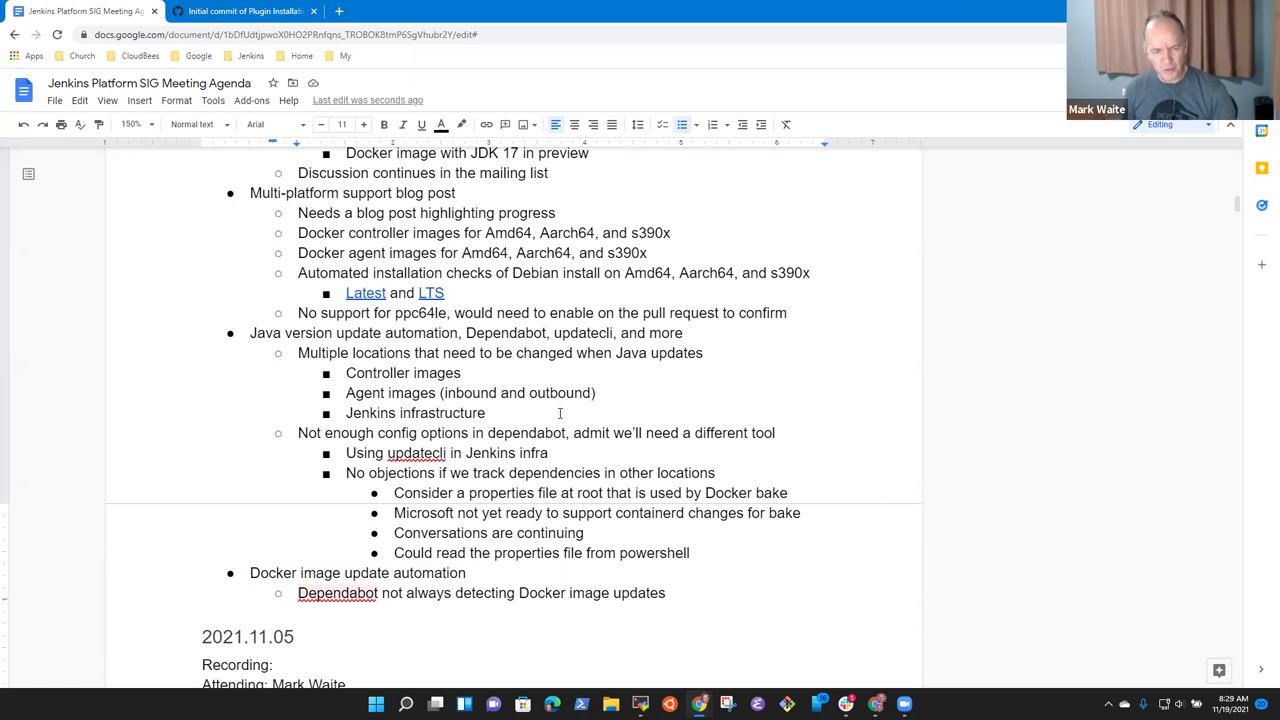
Step: Insert a bullet above the Dependabot line under Docker image update automation reading "Detecting the most common cases already, stay with Dependabot for now"
key(End)
key(Home)
key(Return)
key(Up)
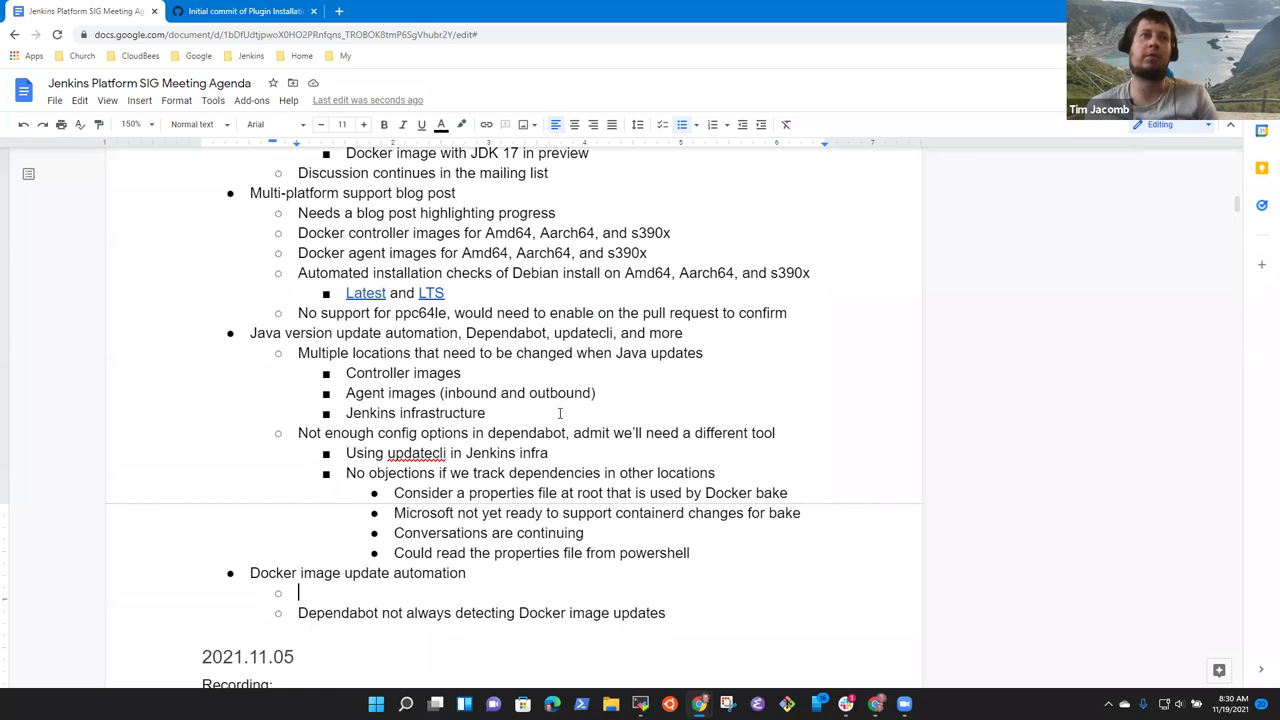
text(Detectinm th)
key(BackSpace)
key(BackSpace)
key(BackSpace)
key(BackSpace)
text(g the most common cases already)
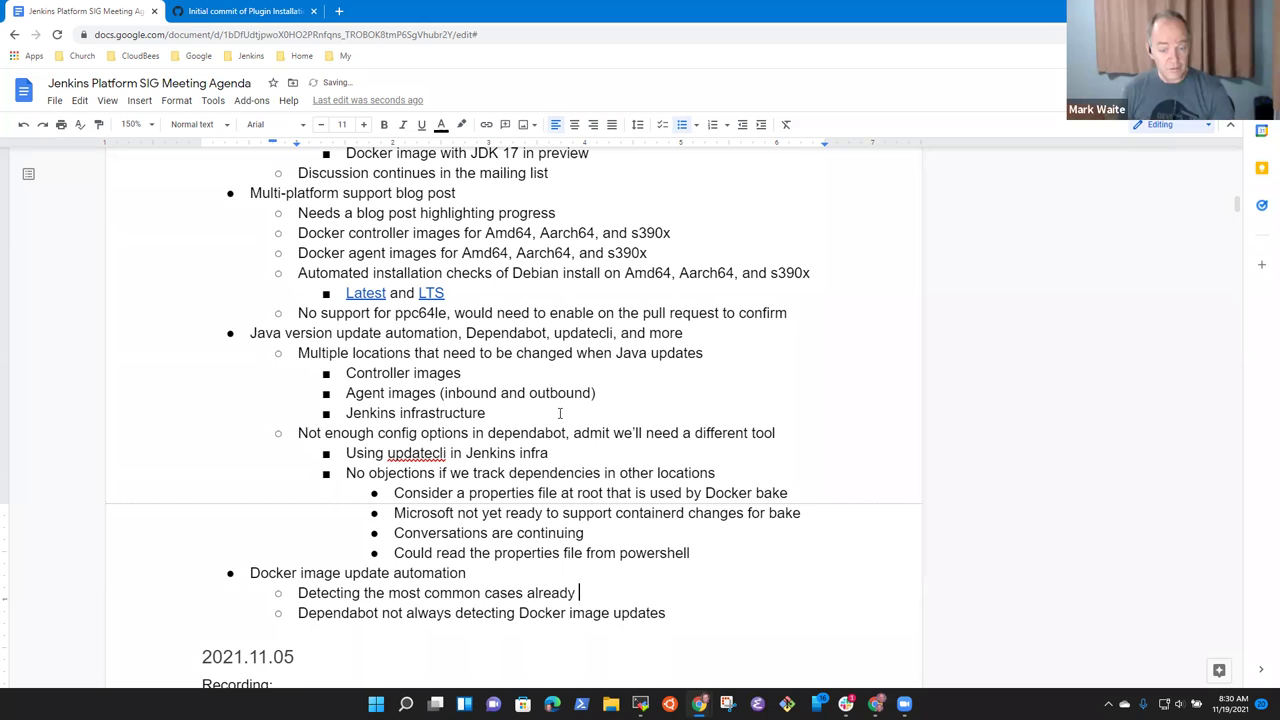
text(, stay with Dependabot for now)
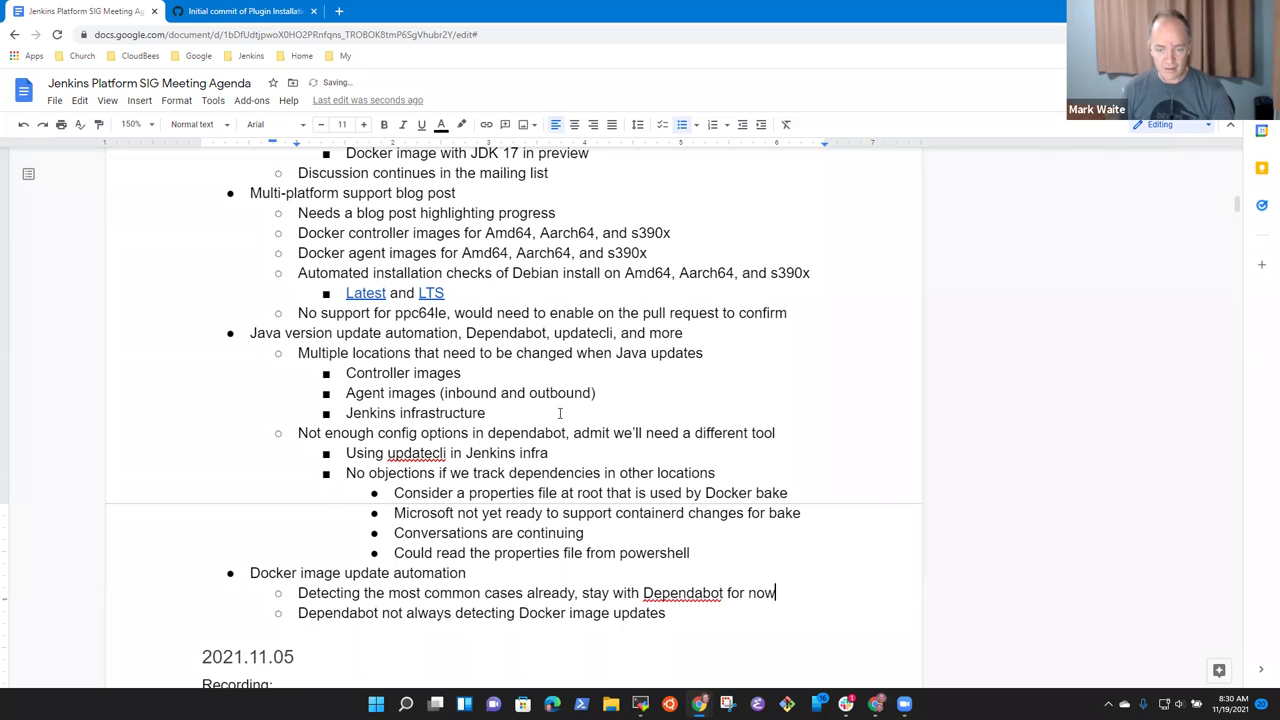
Step: Delete the "Dependabot not always detecting Docker image updates" bullet, including its bullet formatting
key(Down)
key(shift+Home)
key(BackSpace)
key(BackSpace)
key(BackSpace)
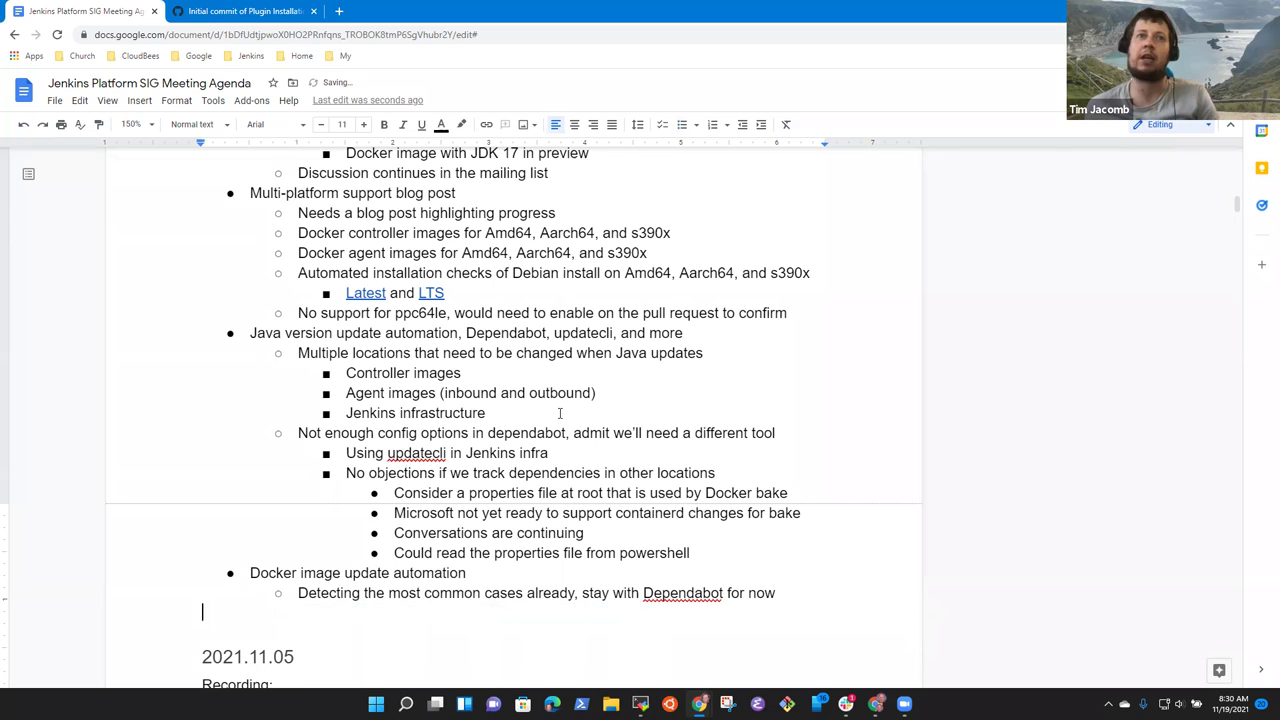